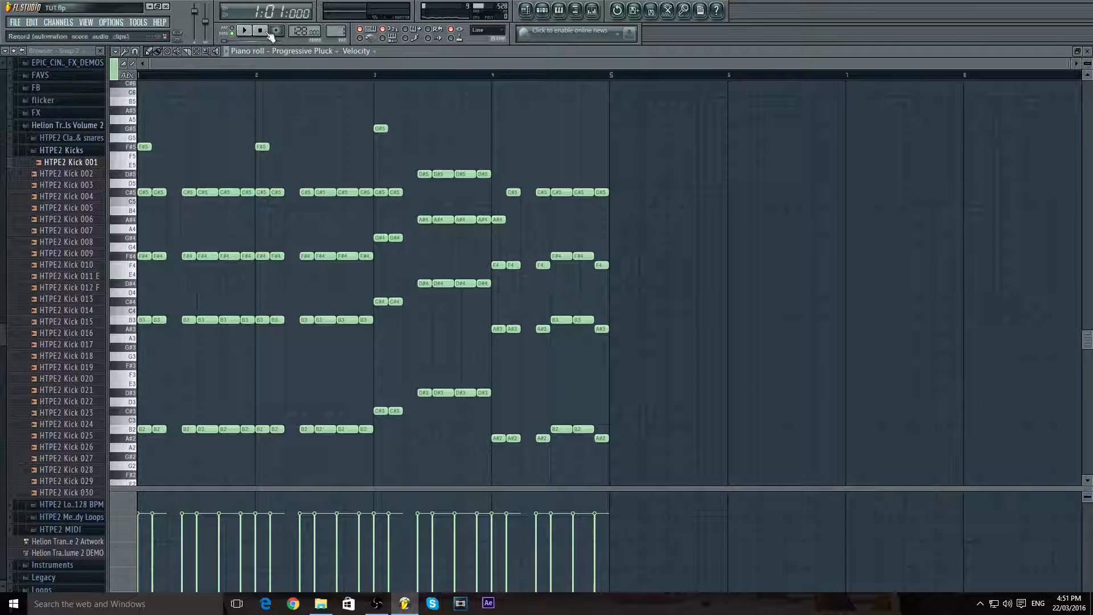
# - Audition the Progressive Pluck pattern, both in the piano roll alone and with the mixer open
pyautogui.click(594, 10)
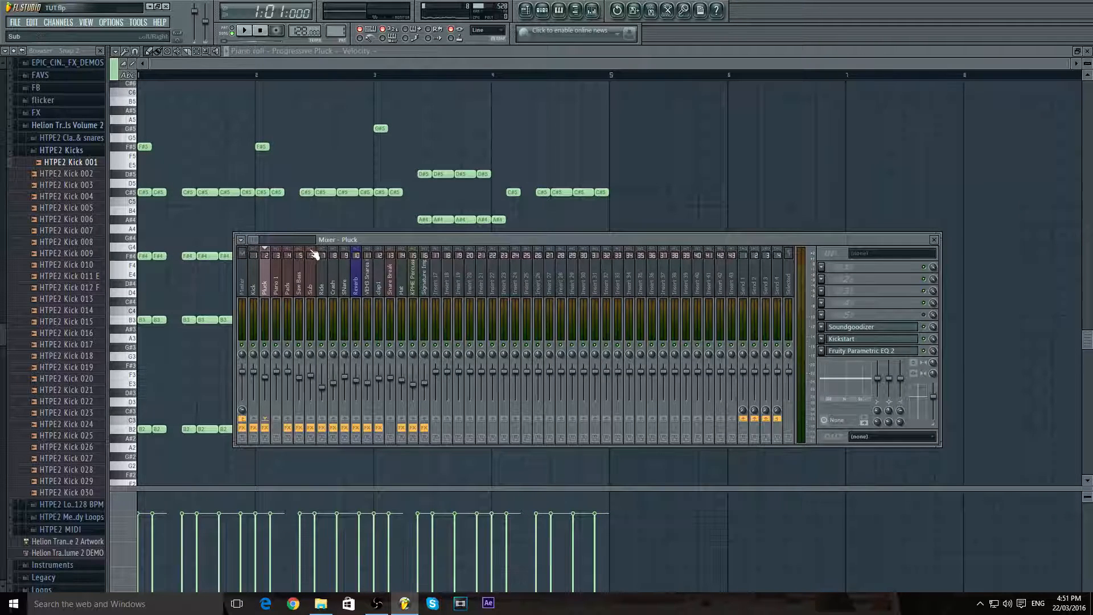
pyautogui.moveTo(306, 243); pyautogui.dragTo(436, 189)
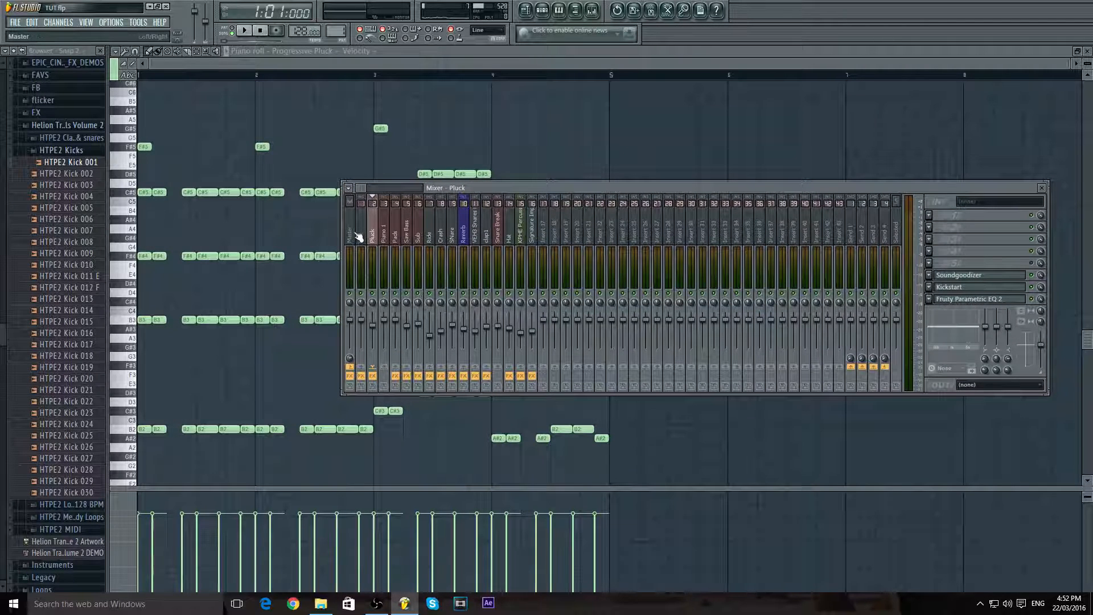
pyautogui.click(342, 61)
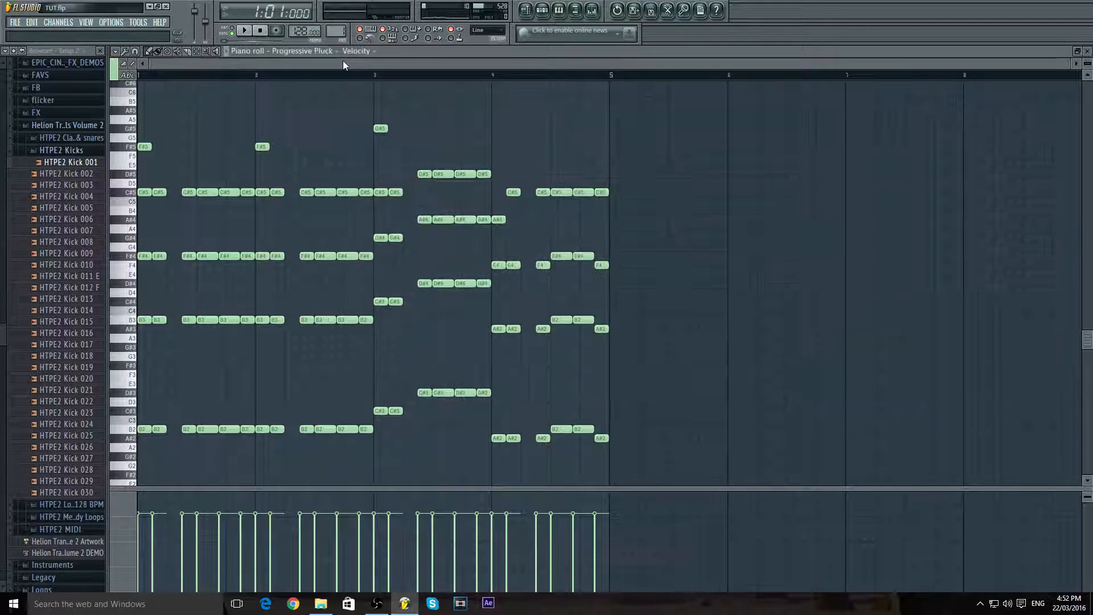
pyautogui.click(253, 32)
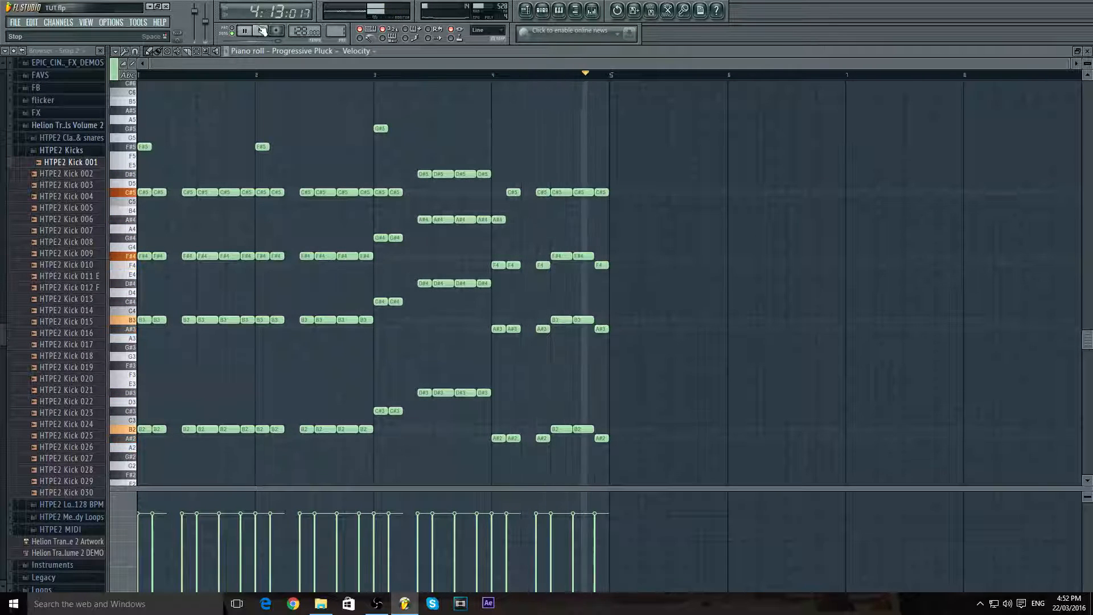
pyautogui.click(260, 31)
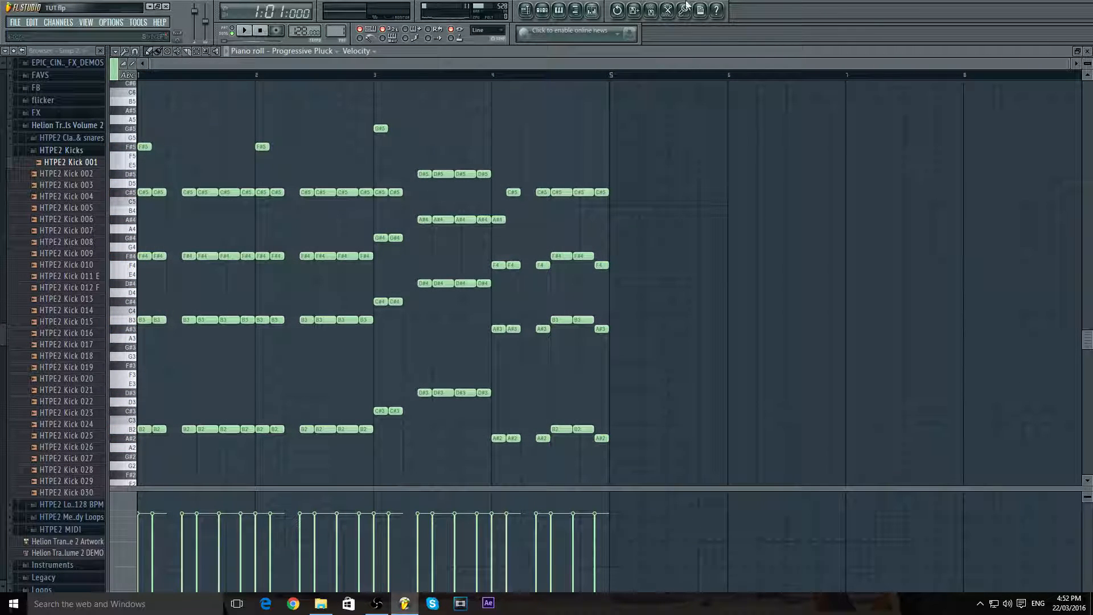
pyautogui.click(592, 11)
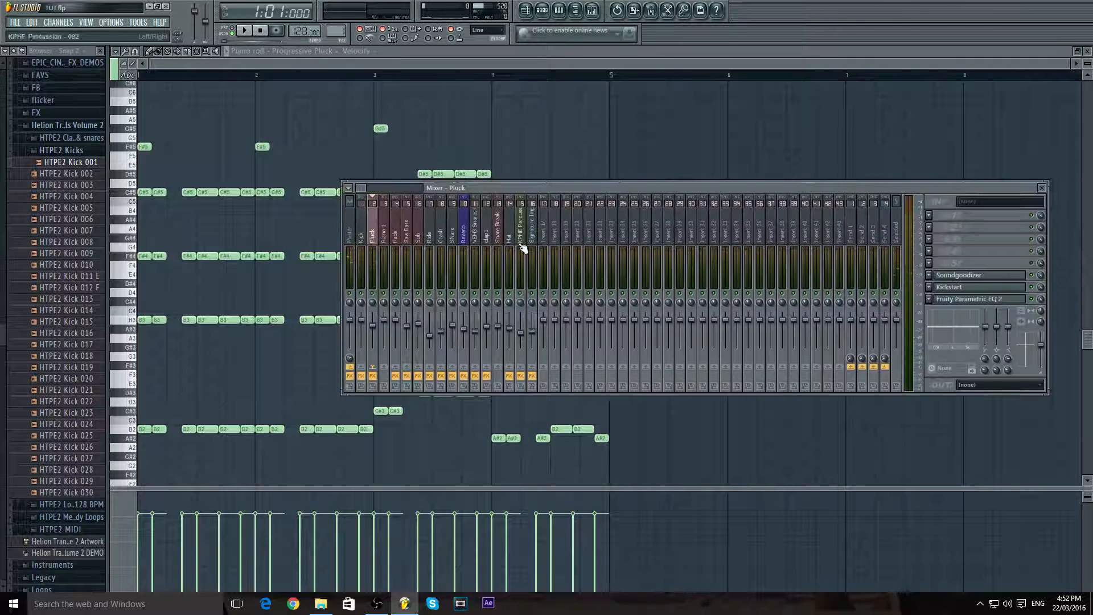
pyautogui.click(251, 31)
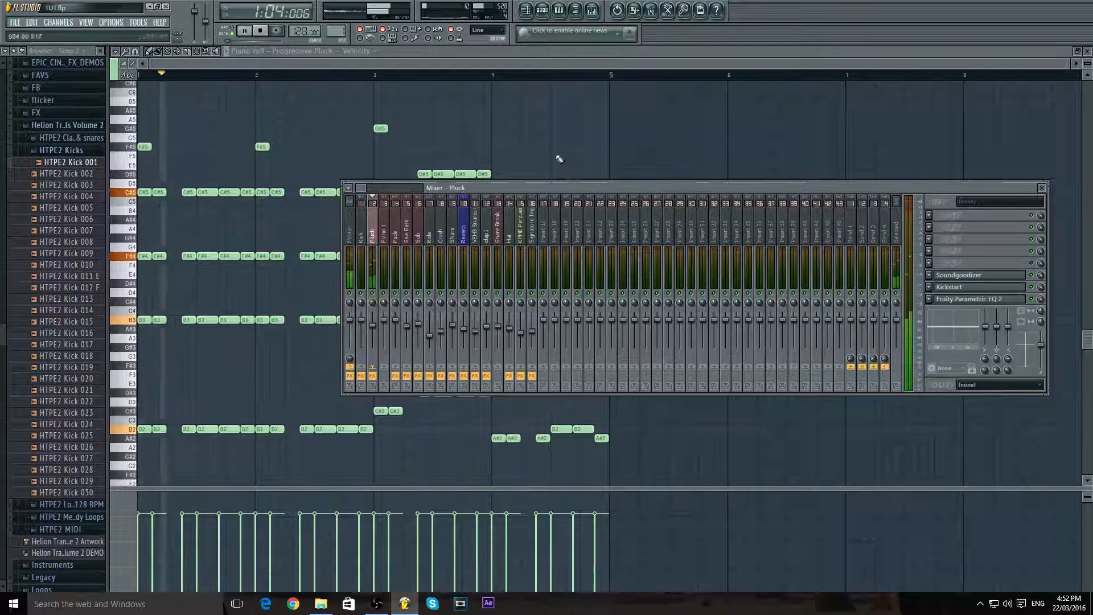
pyautogui.click(261, 31)
# - Inspect the Fruity Parametric EQ 2, Kickstart and Soundgoodizer effects on the Pluck mixer track
pyautogui.click(980, 300)
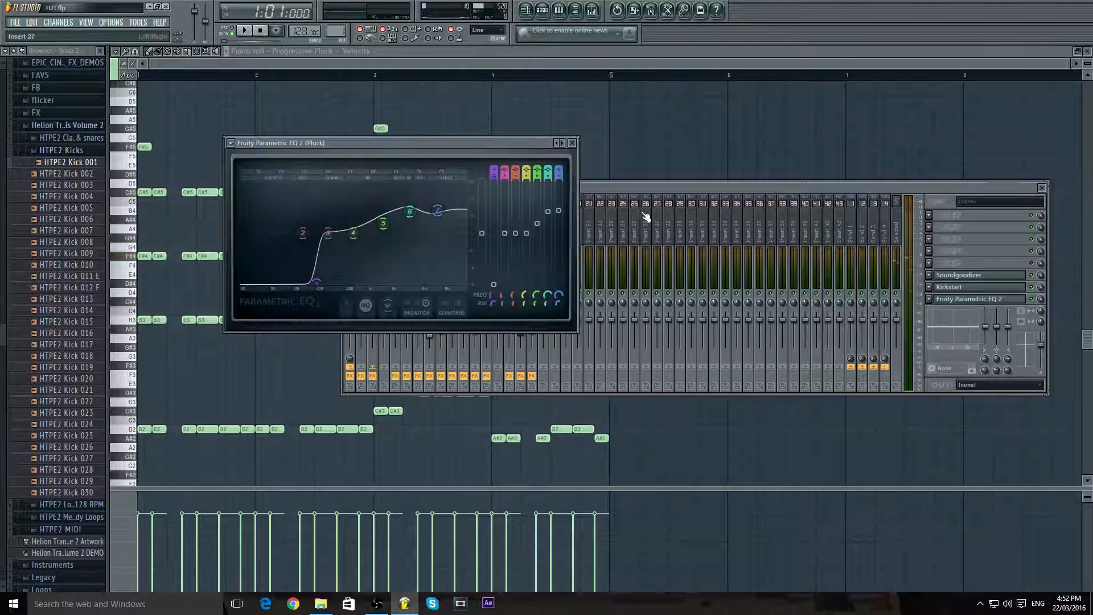
pyautogui.click(572, 143)
pyautogui.click(1011, 292)
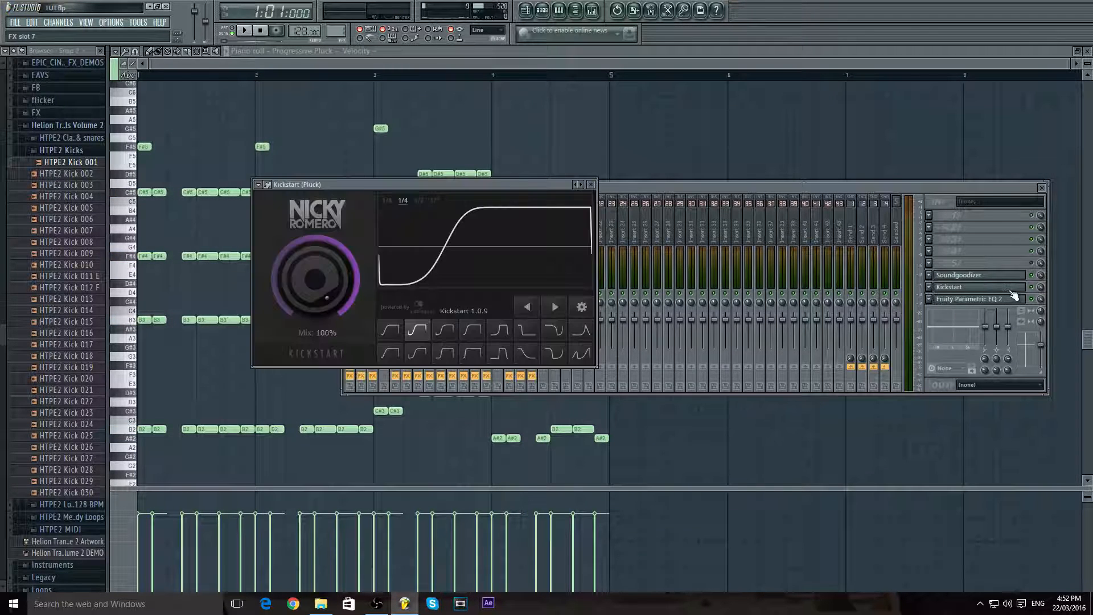
pyautogui.click(590, 186)
pyautogui.click(964, 278)
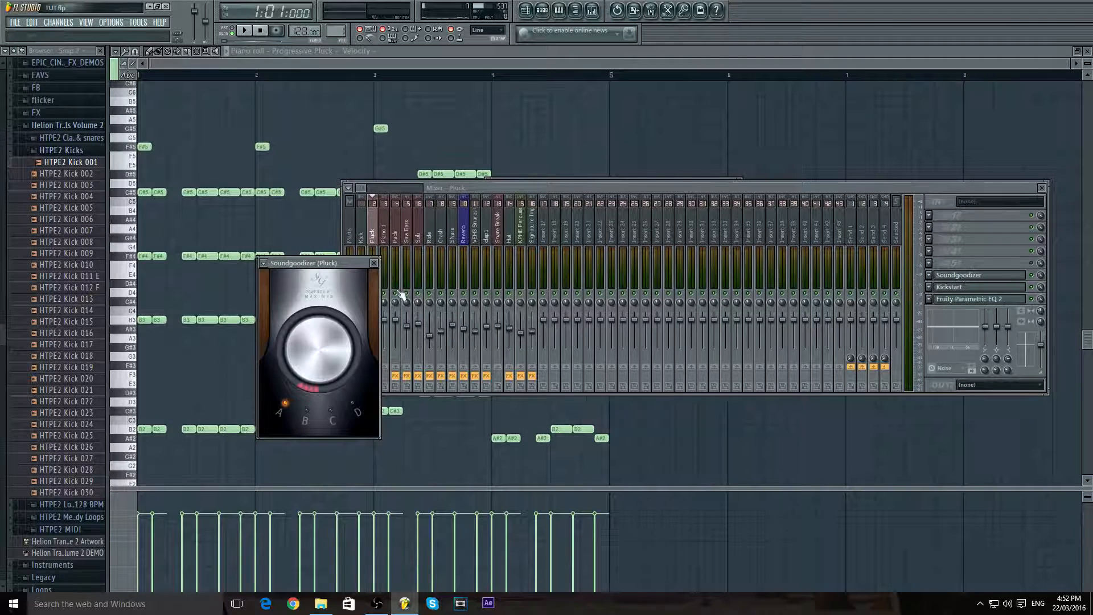
pyautogui.click(375, 264)
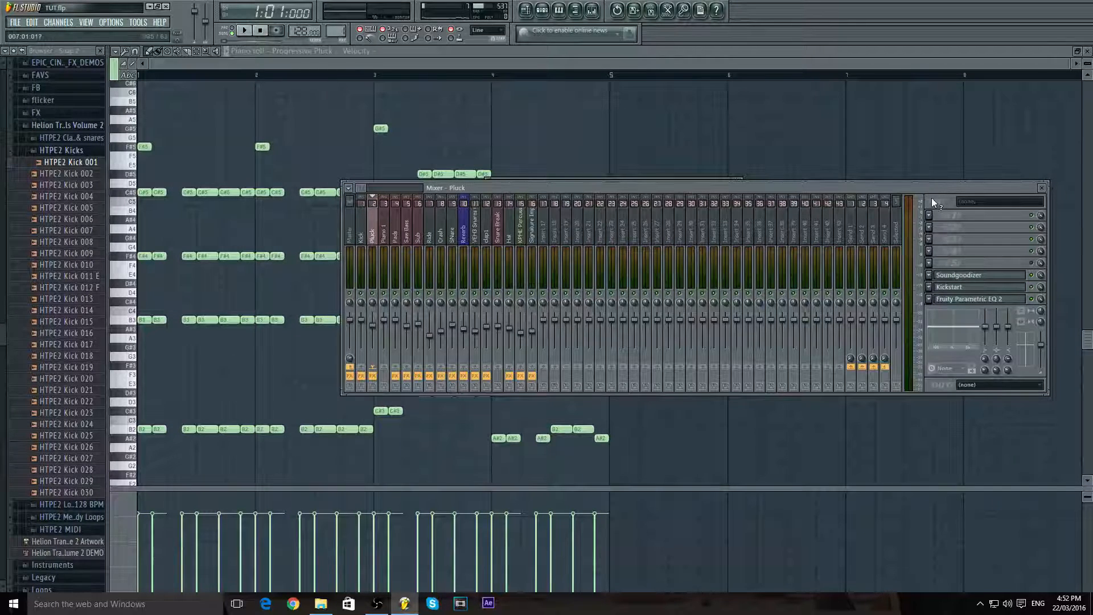
# - Load Fruity Reeverb 2 into the first effect slot of the Pluck mixer track and reset its room size
pyautogui.moveTo(930, 187); pyautogui.dragTo(717, 125)
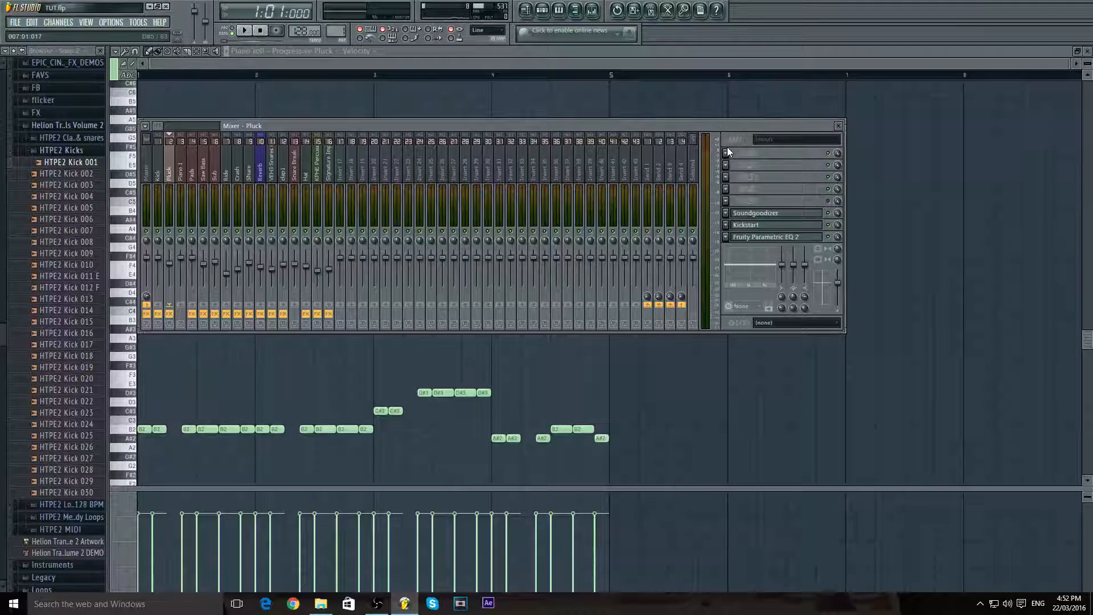
pyautogui.click(727, 151)
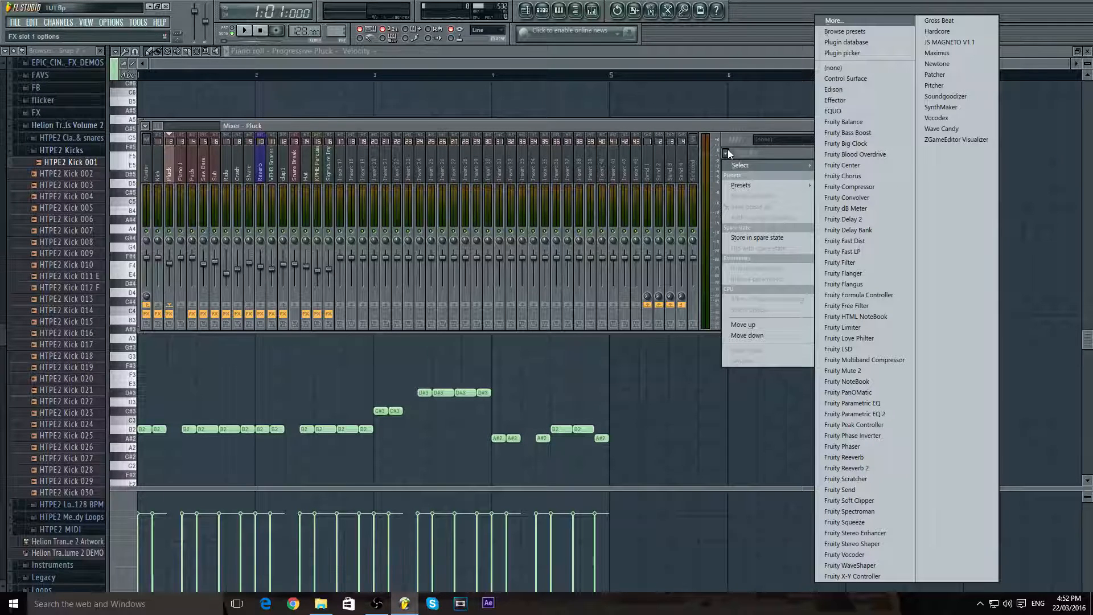
pyautogui.click(876, 468)
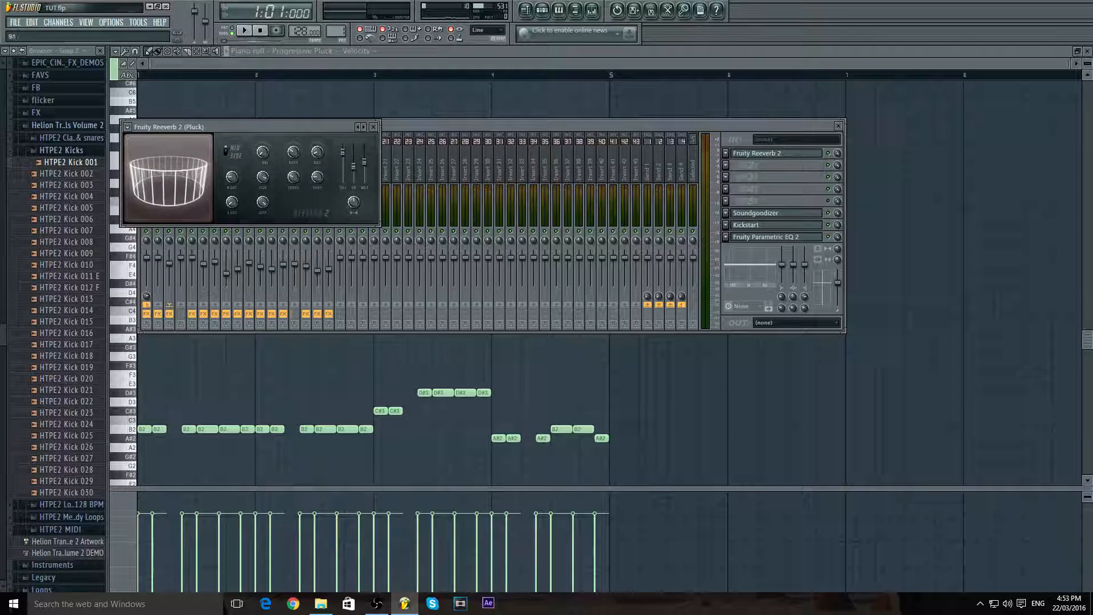
pyautogui.rightClick(262, 178)
pyautogui.click(273, 187)
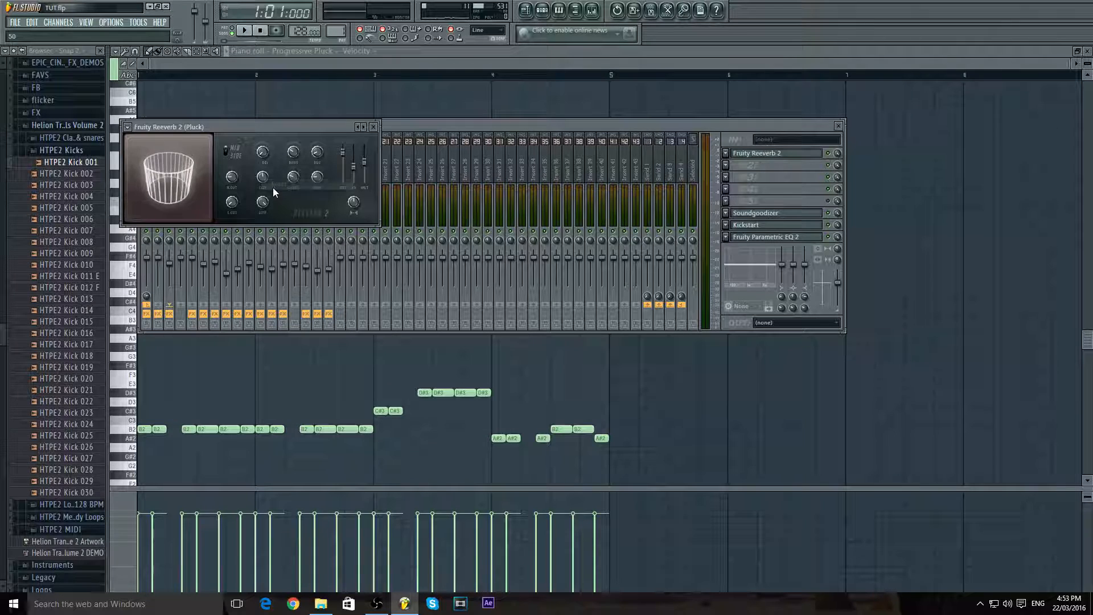
# - Play the pattern to hear the pluck with Fruity Reeverb 2 on its mixer track
pyautogui.click(246, 32)
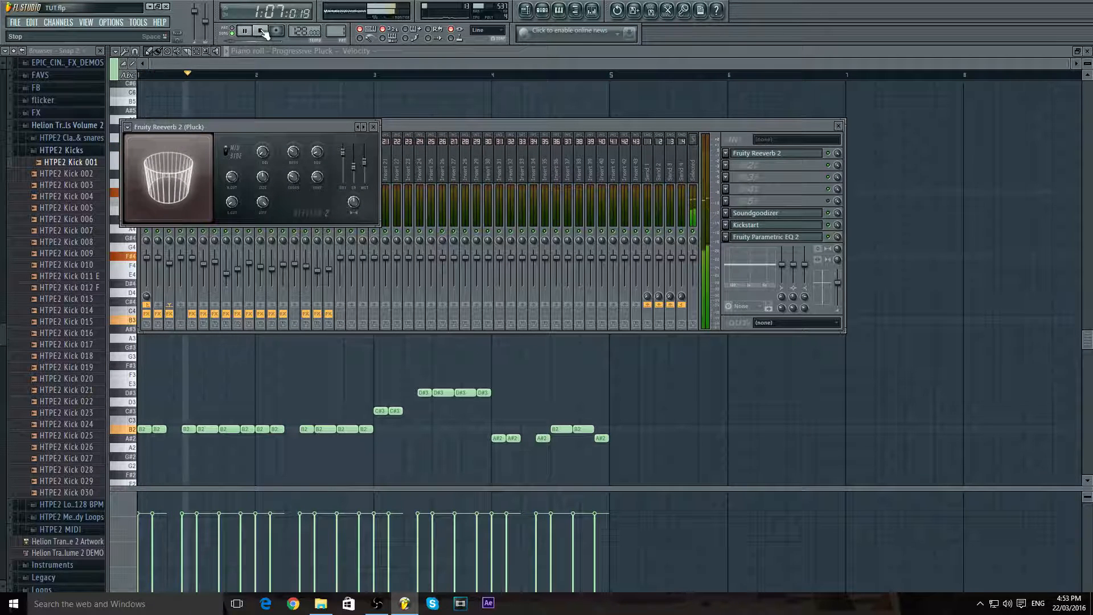
pyautogui.click(831, 162)
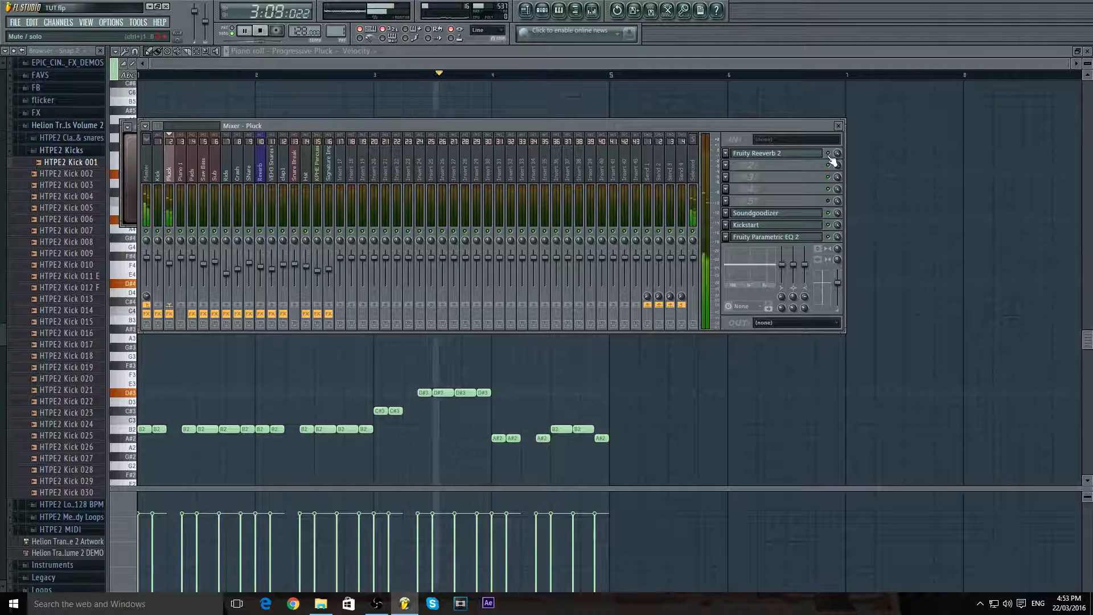
pyautogui.click(788, 162)
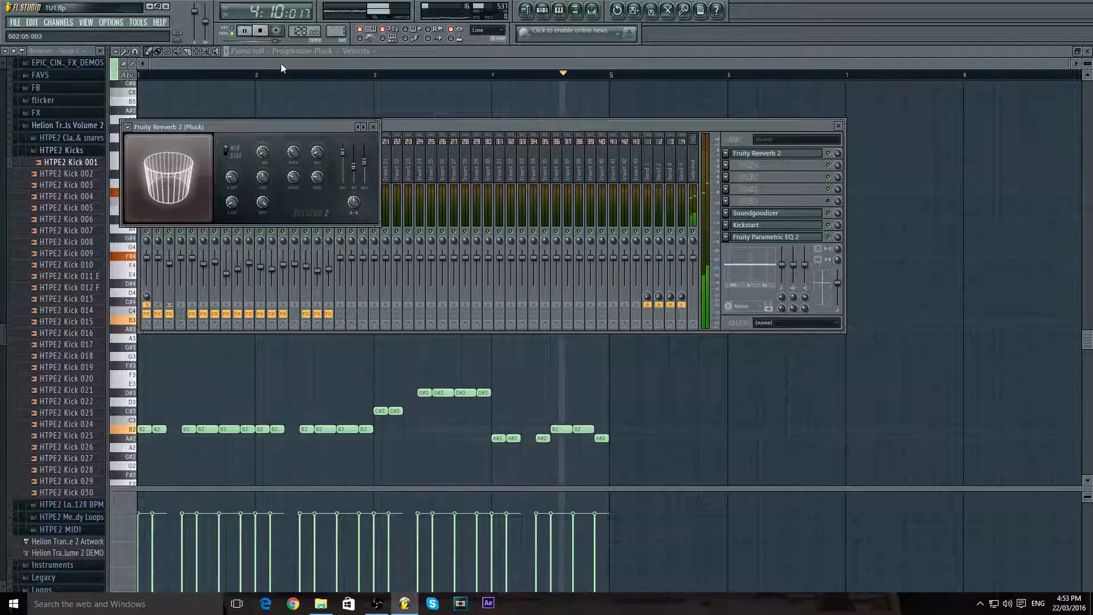
pyautogui.click(261, 31)
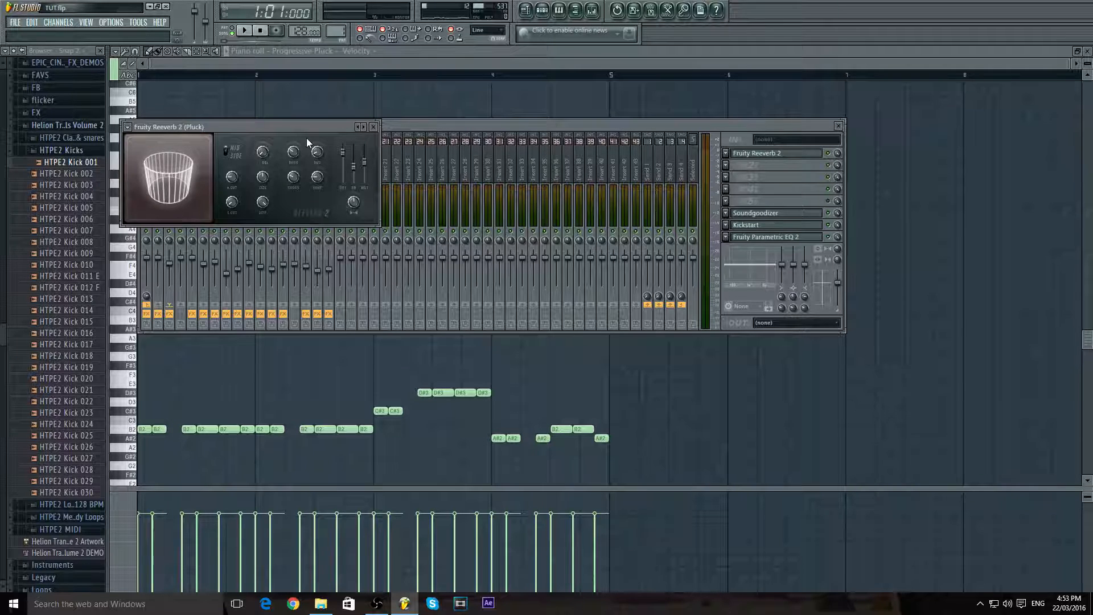
# - Restore the reverb's Default preset and load a fresh Fruity Reeverb 2 in the Pluck track's first effect slot
pyautogui.rightClick(356, 165)
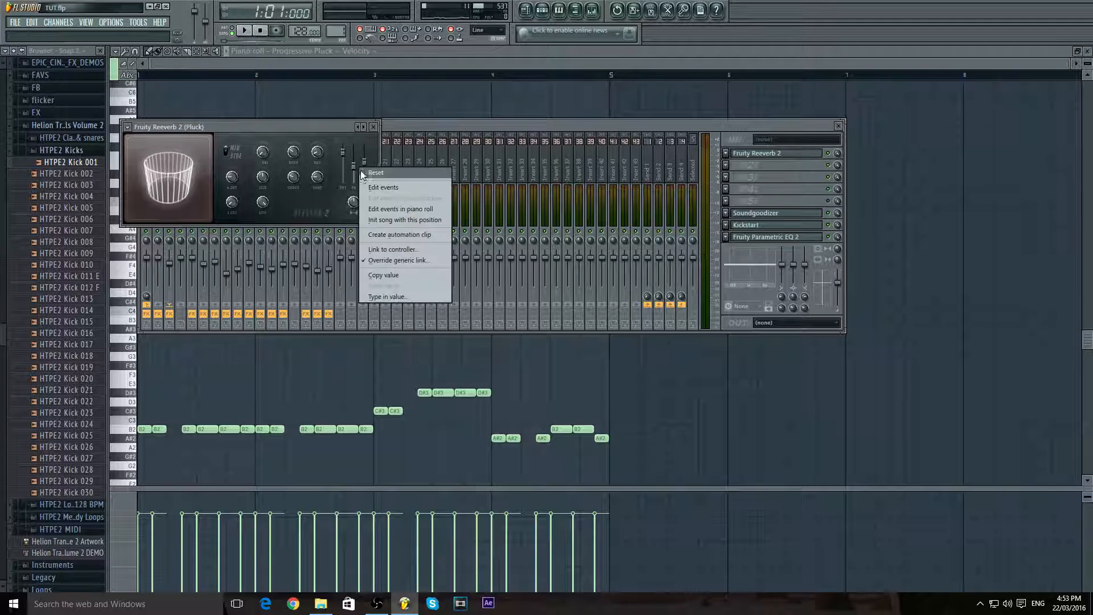
pyautogui.click(366, 173)
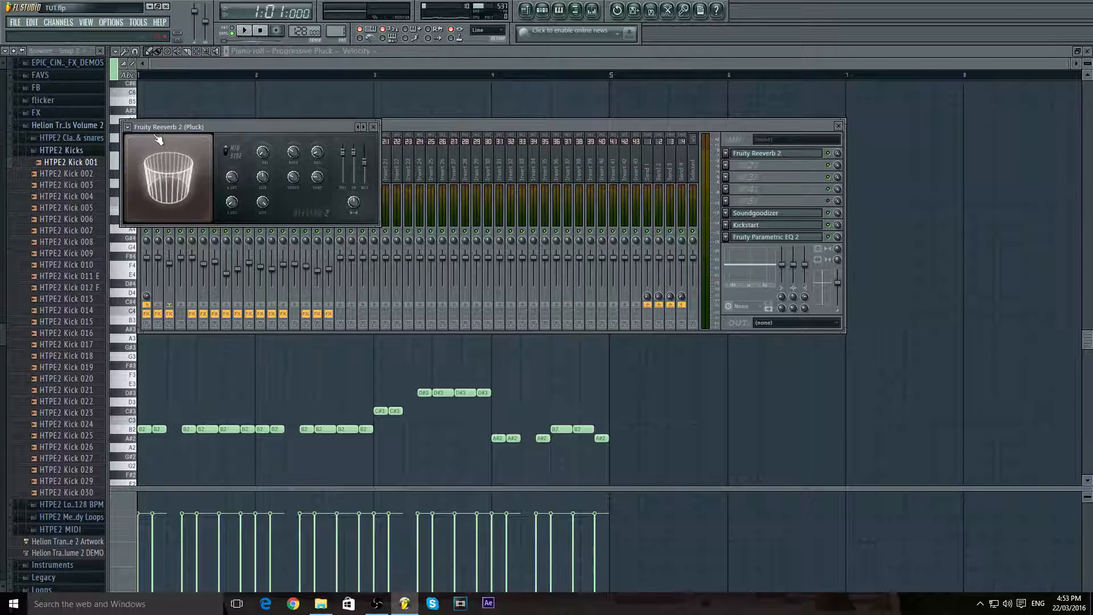
pyautogui.click(129, 127)
pyautogui.moveTo(151, 157)
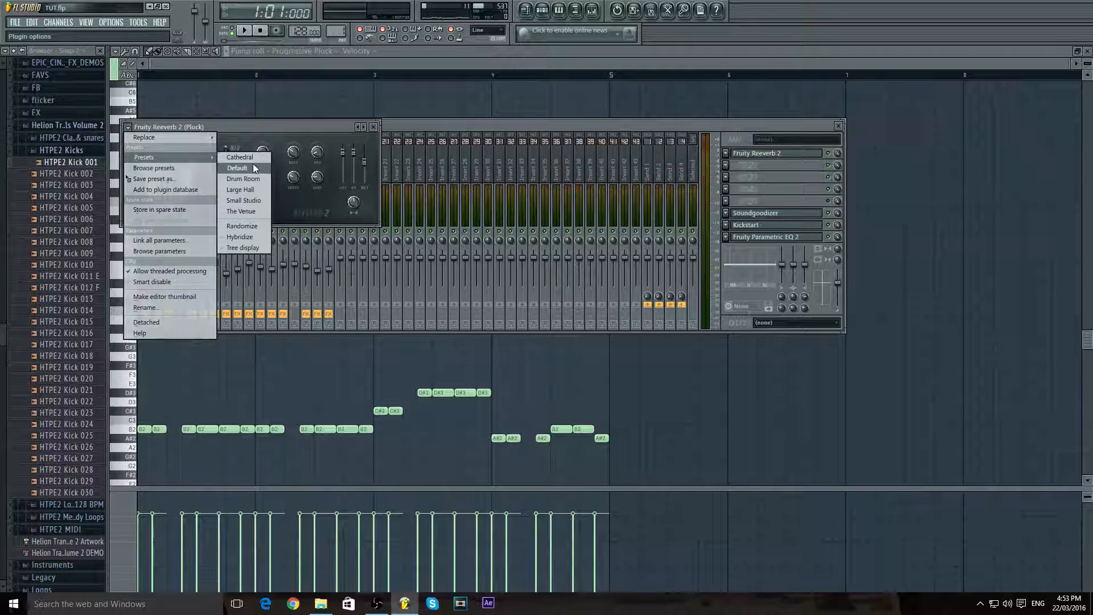
pyautogui.click(253, 163)
pyautogui.click(374, 126)
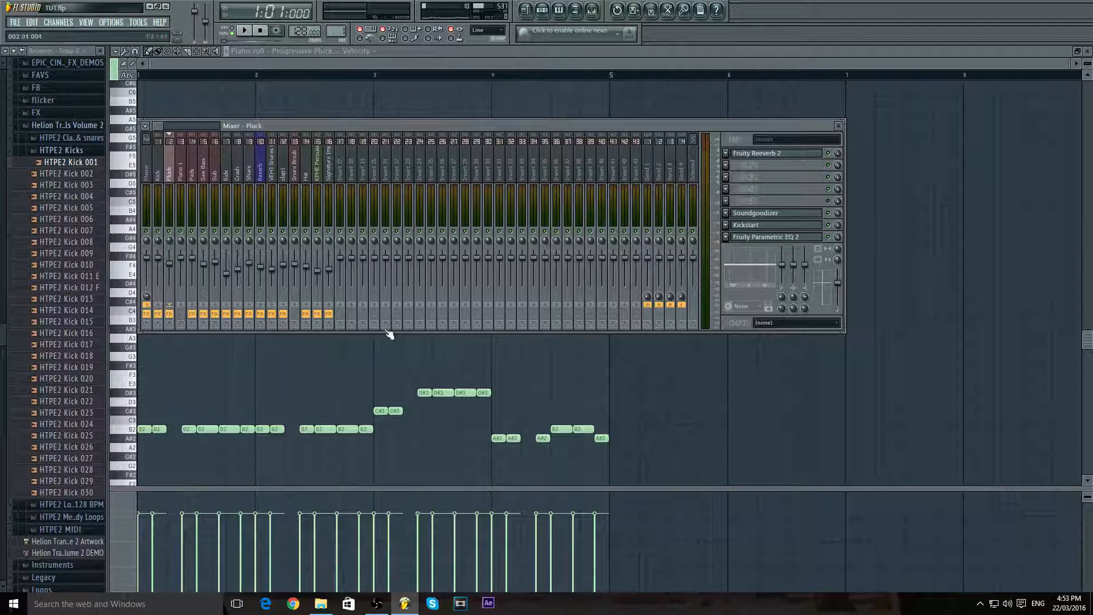
pyautogui.rightClick(747, 152)
pyautogui.moveTo(746, 165)
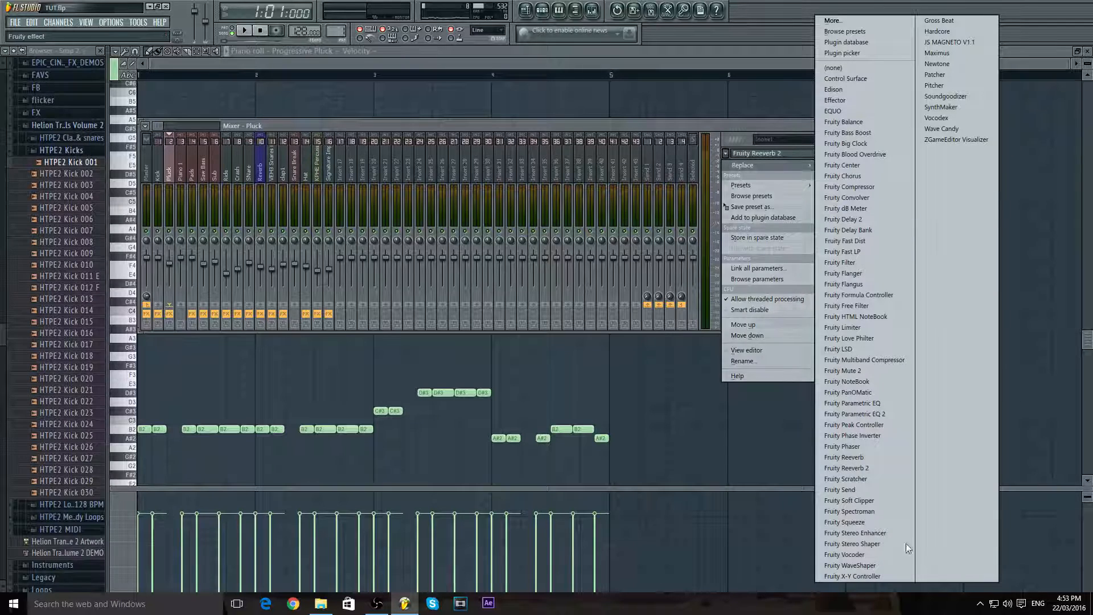
pyautogui.click(866, 470)
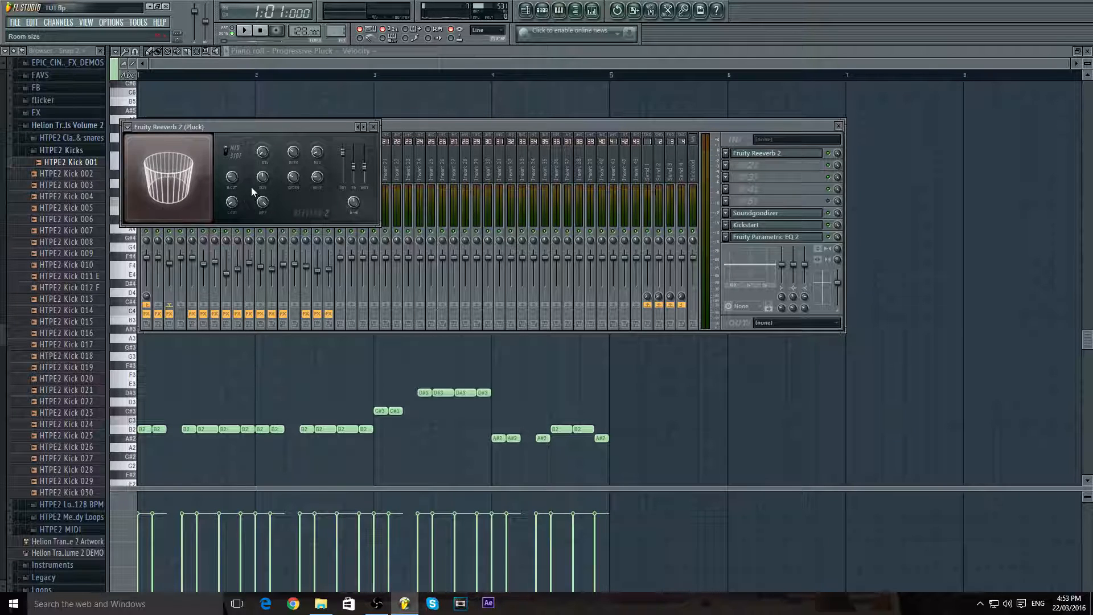
# - Enlarge the room size of Fruity Reeverb 2 and raise its wet level slightly
pyautogui.moveTo(262, 177); pyautogui.dragTo(267, 109)
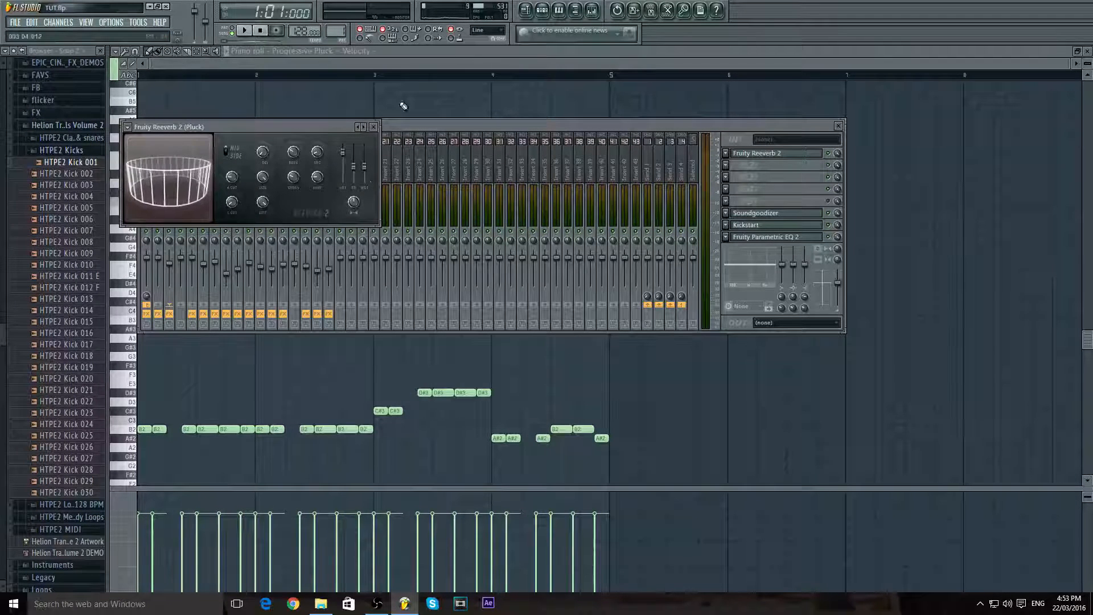
pyautogui.moveTo(364, 167); pyautogui.dragTo(364, 162)
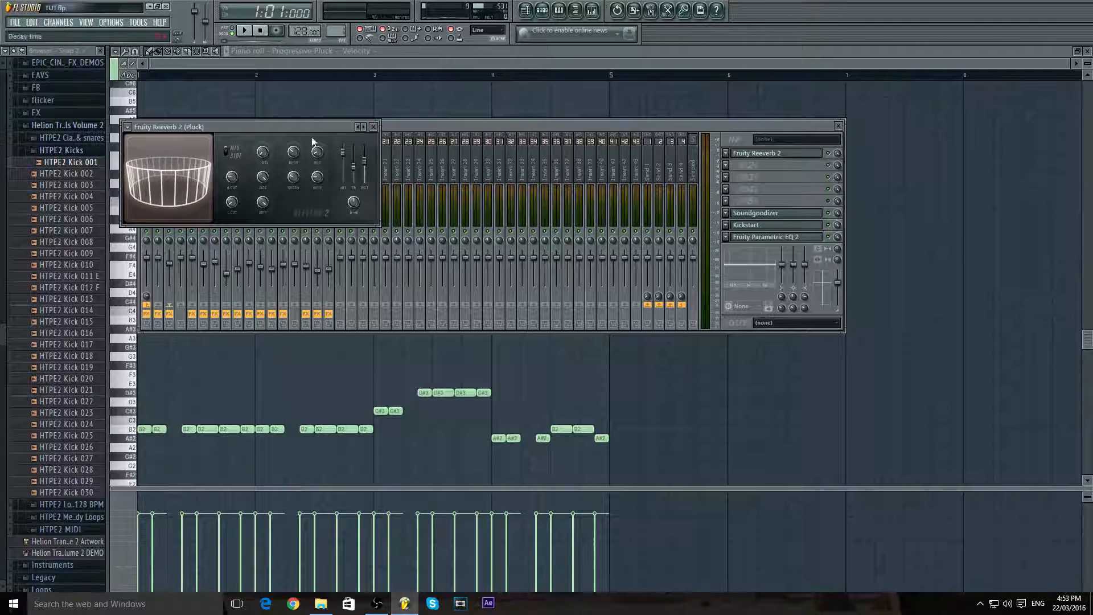
# - Adjust the low cut and high cut of Fruity Reeverb 2 while listening to the pattern
pyautogui.click(246, 33)
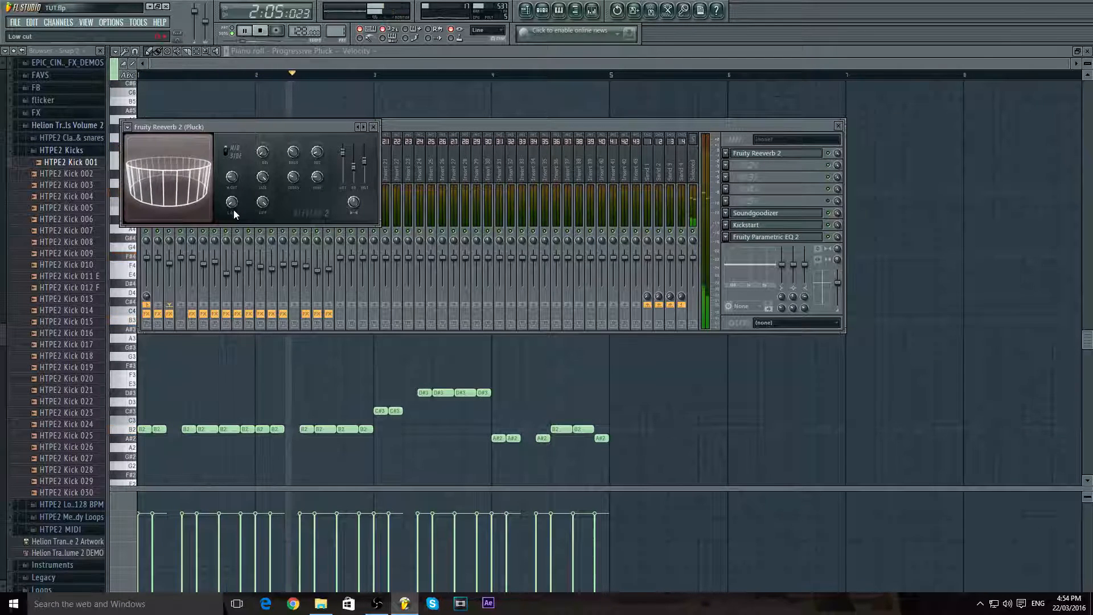
pyautogui.moveTo(234, 202); pyautogui.dragTo(233, 170)
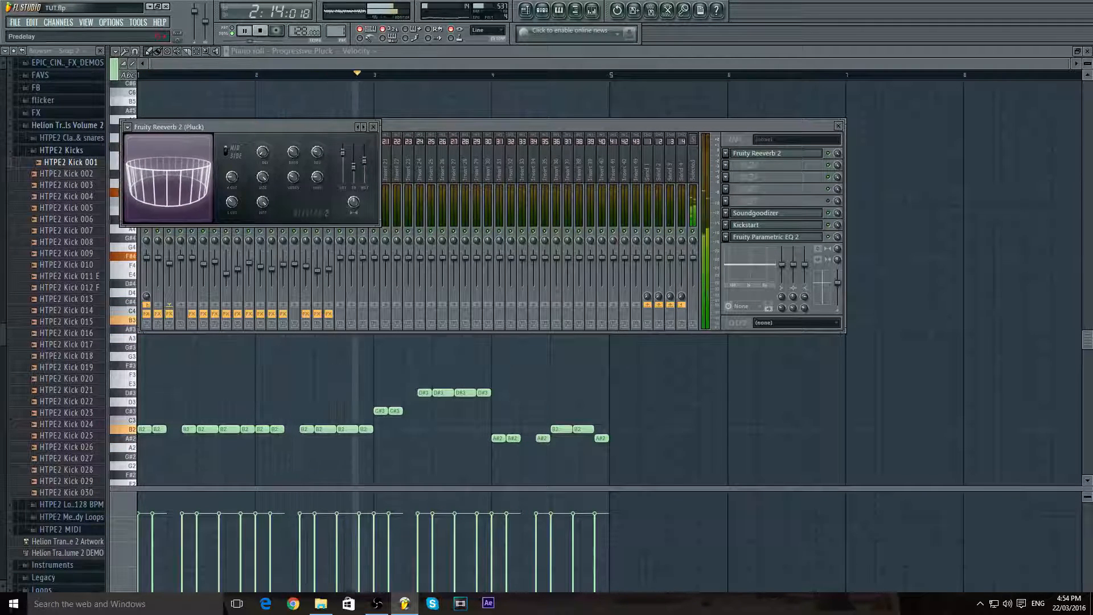
pyautogui.moveTo(234, 179); pyautogui.dragTo(234, 206)
pyautogui.click(263, 31)
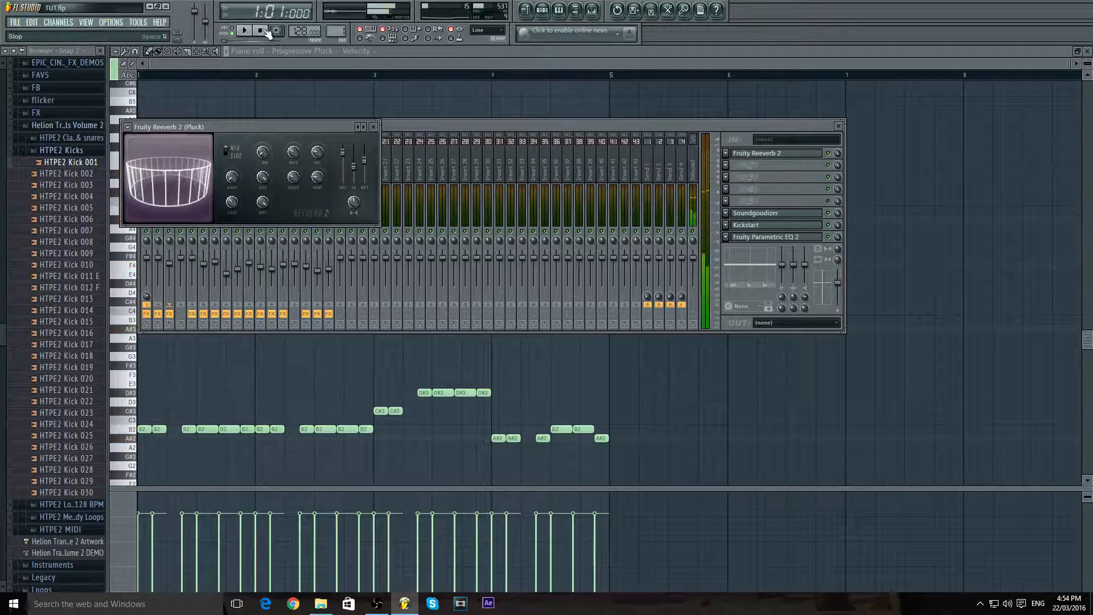
pyautogui.click(247, 30)
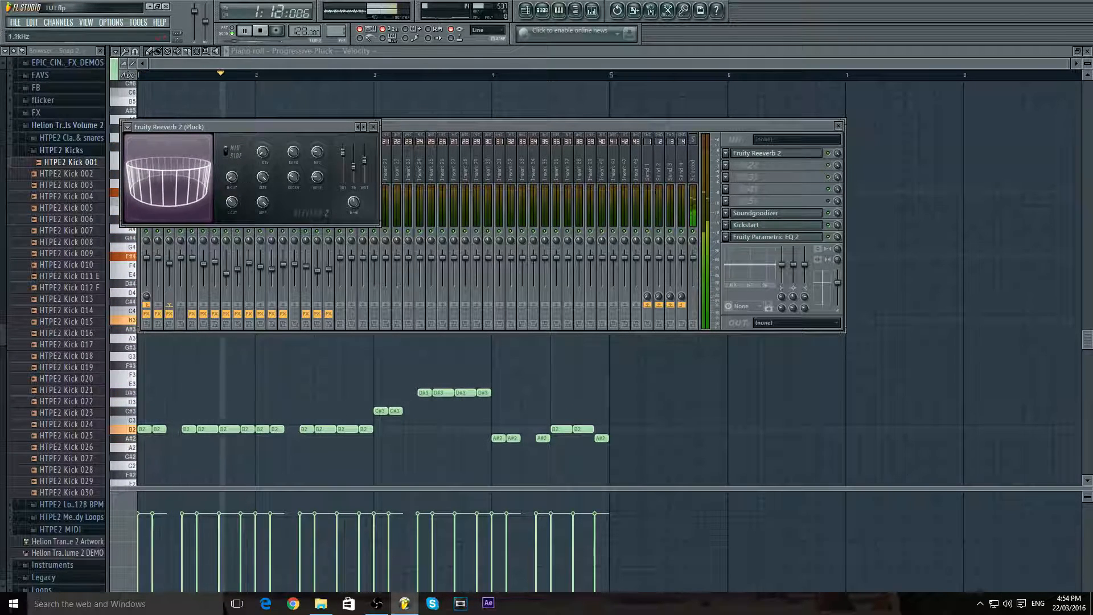
pyautogui.moveTo(233, 180); pyautogui.dragTo(234, 179)
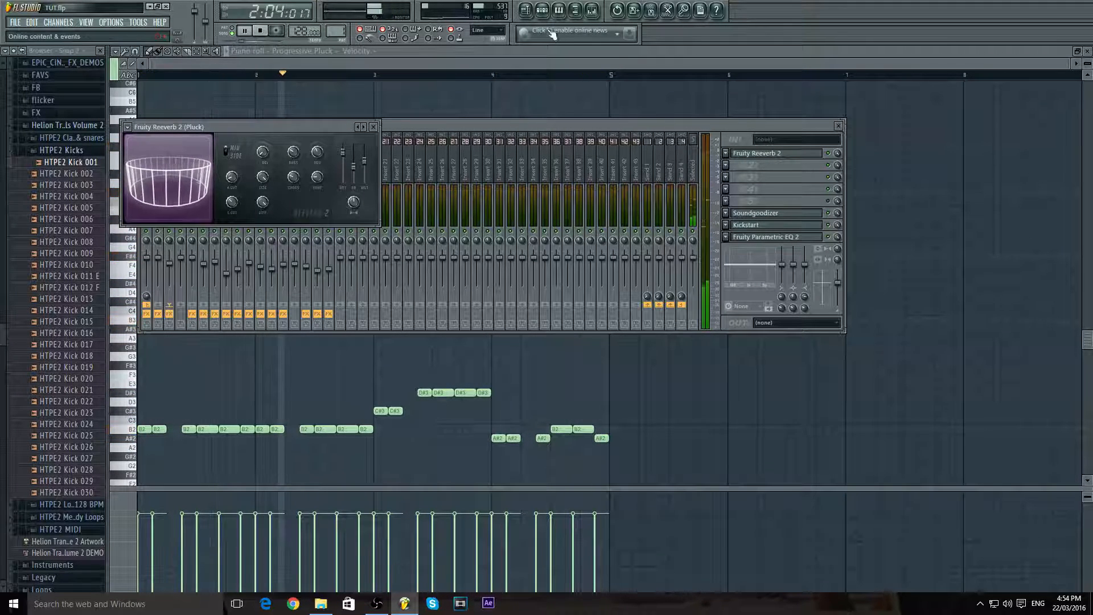
# - Open the Sylenth1 instrument of the Progressive Pluck channel from the channel rack
pyautogui.press('F6')
pyautogui.click(555, 211)
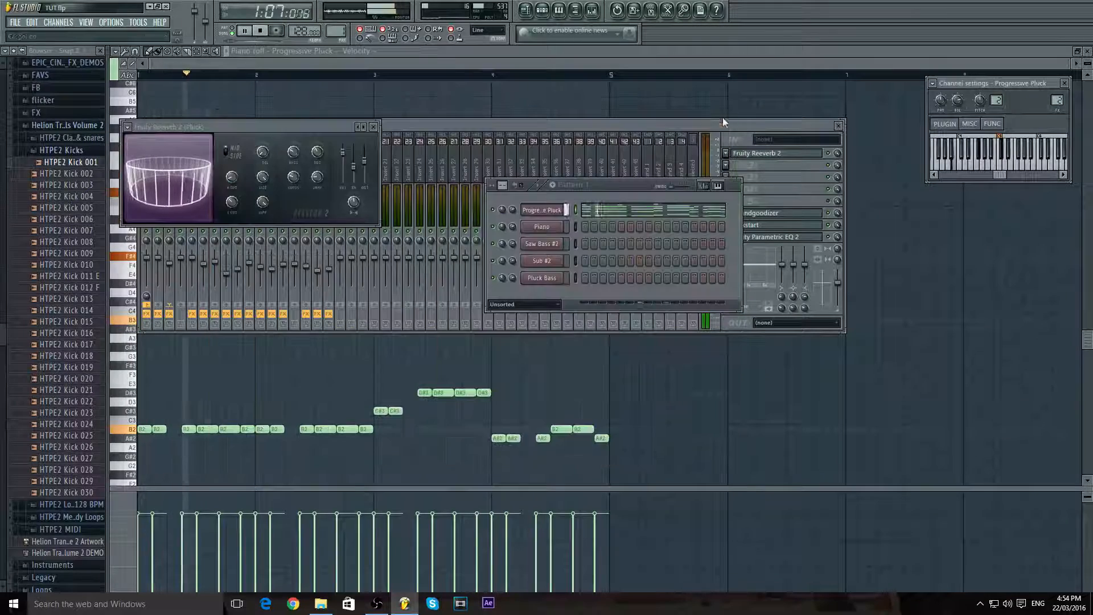
pyautogui.click(724, 116)
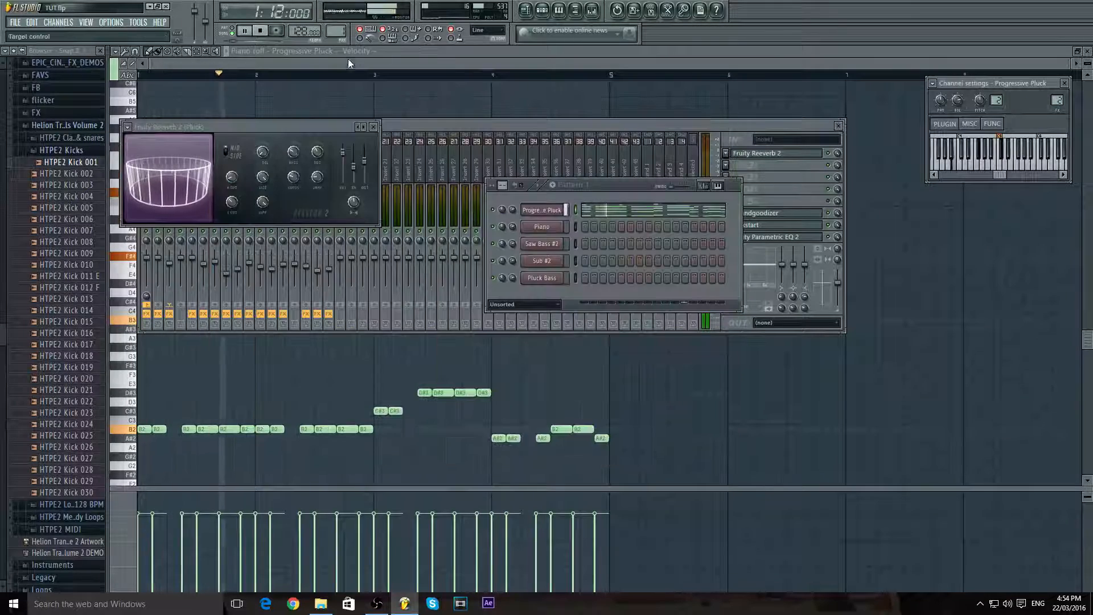
pyautogui.click(551, 210)
pyautogui.click(551, 210)
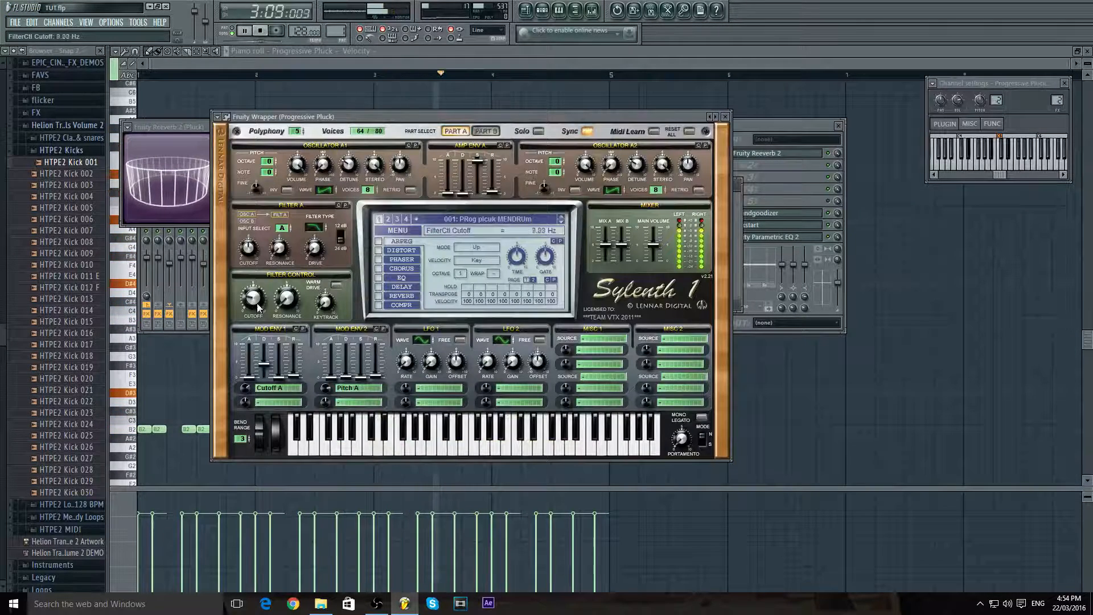
# - Adjust the filter control cutoff of the pluck's Sylenth1, close the instrument and stop playback
pyautogui.moveTo(255, 299); pyautogui.dragTo(255, 295)
pyautogui.click(726, 117)
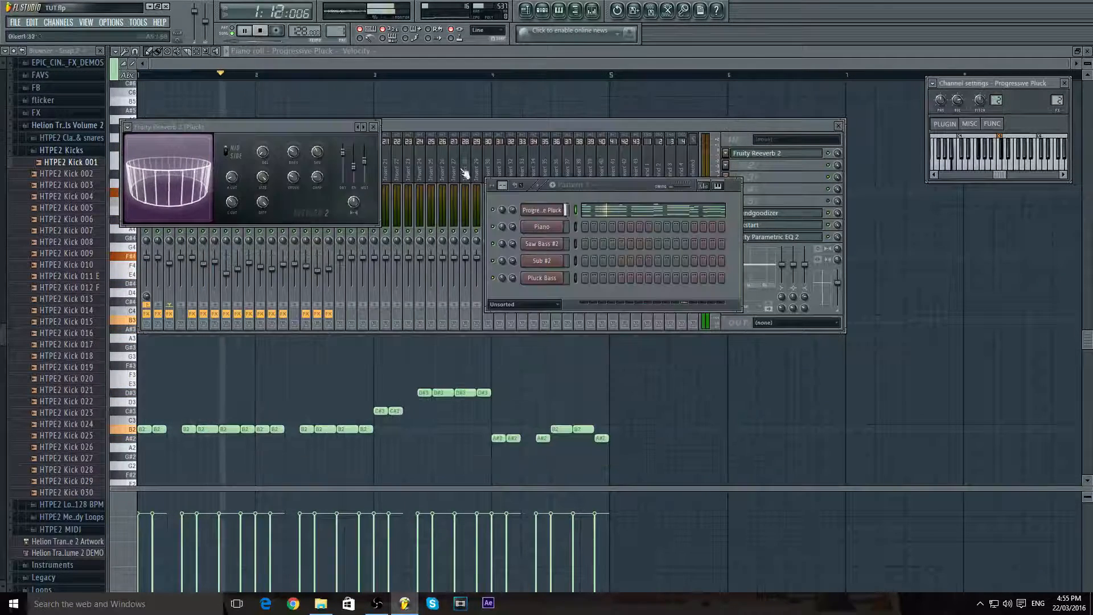
pyautogui.click(261, 31)
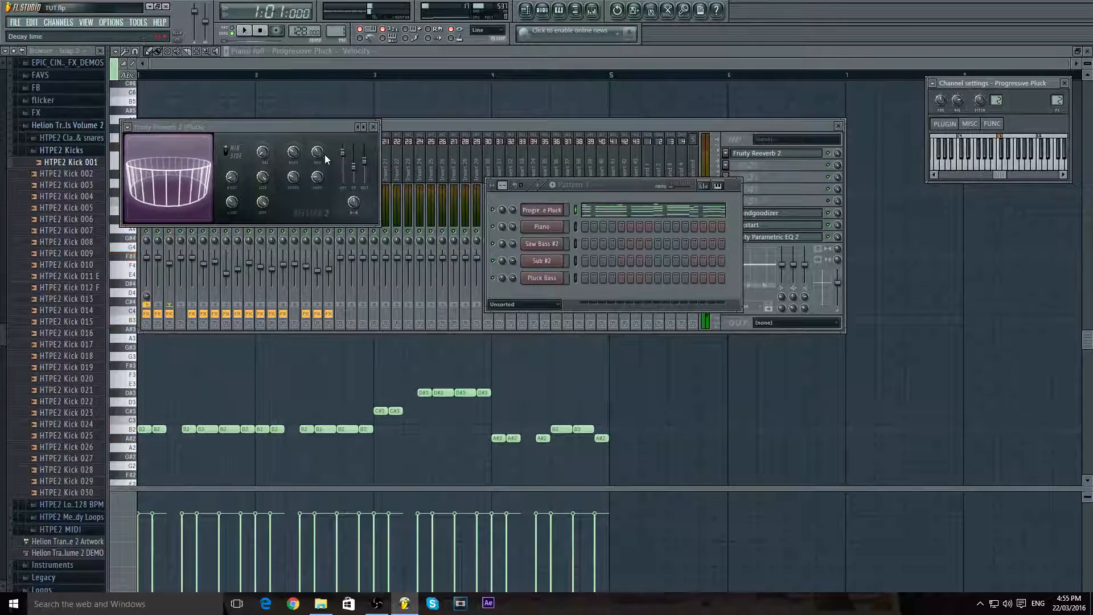
# - Adjust the decay time of Fruity Reeverb 2, audition the pattern and close the reverb window
pyautogui.click(319, 152)
pyautogui.click(243, 30)
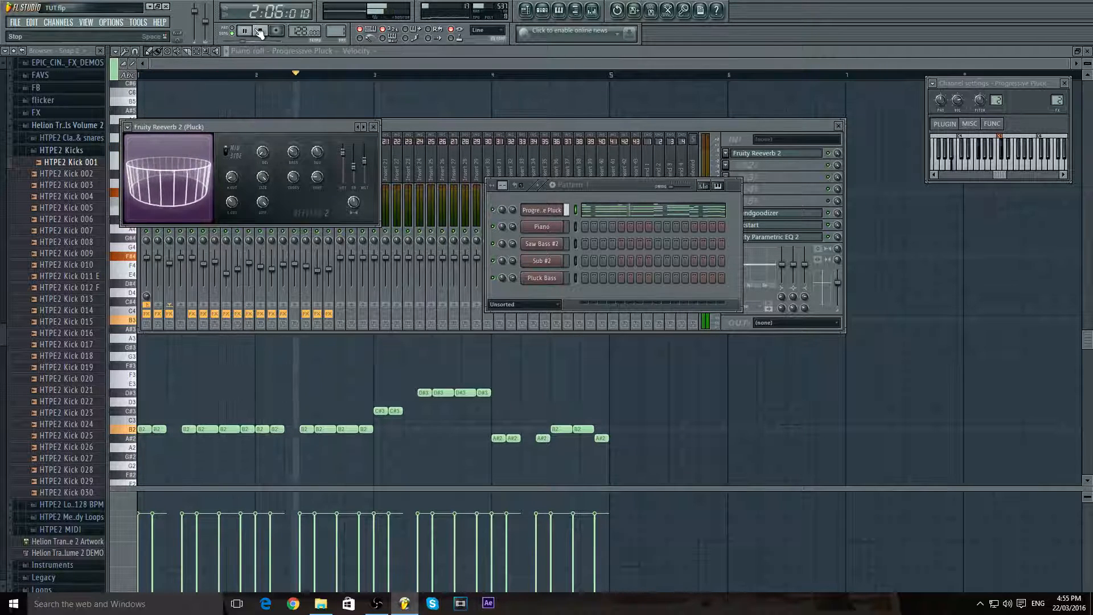
pyautogui.click(259, 31)
pyautogui.click(374, 126)
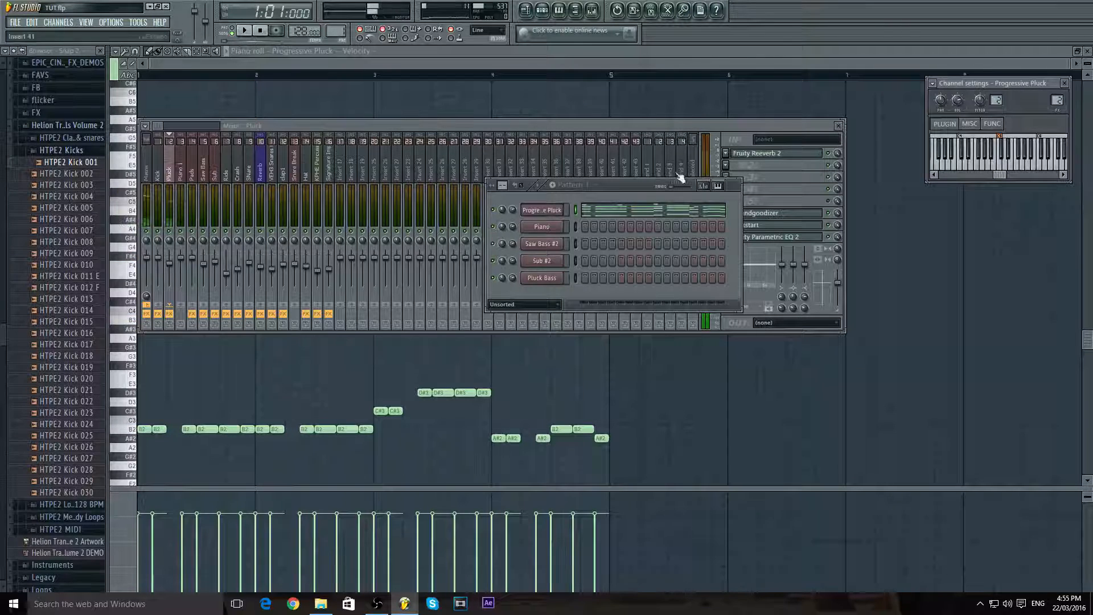
# - Bring the Pluck track's mixer view forward and play back the pattern with the reverb
pyautogui.click(764, 180)
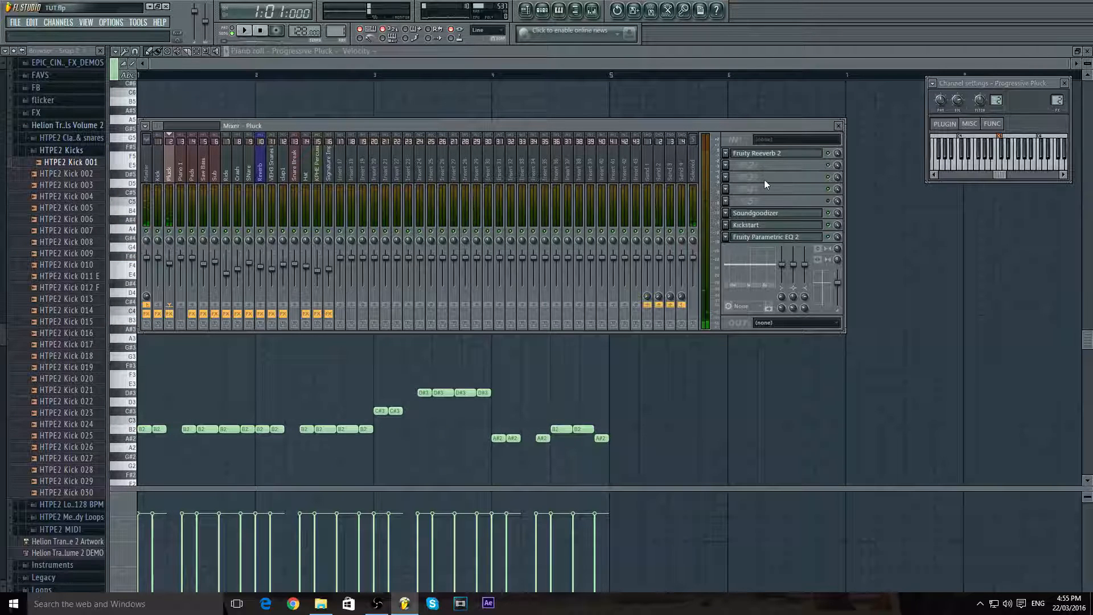
pyautogui.click(244, 30)
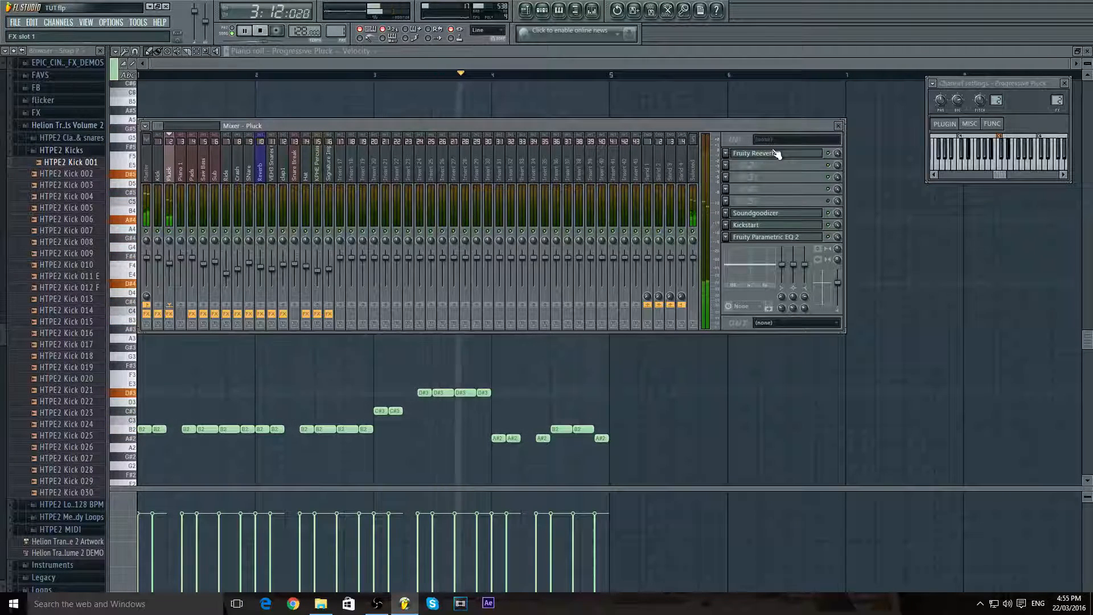
pyautogui.click(262, 31)
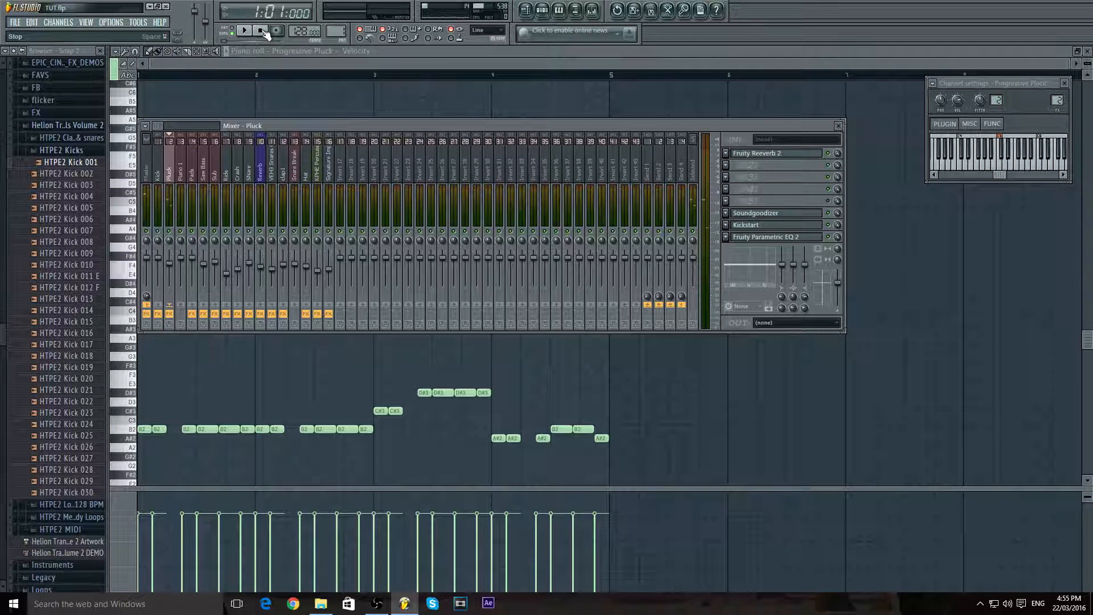
# - Load Fruity Stereo Enhancer in the Pluck track's second effect slot and reposition its window over the mixer
pyautogui.click(726, 166)
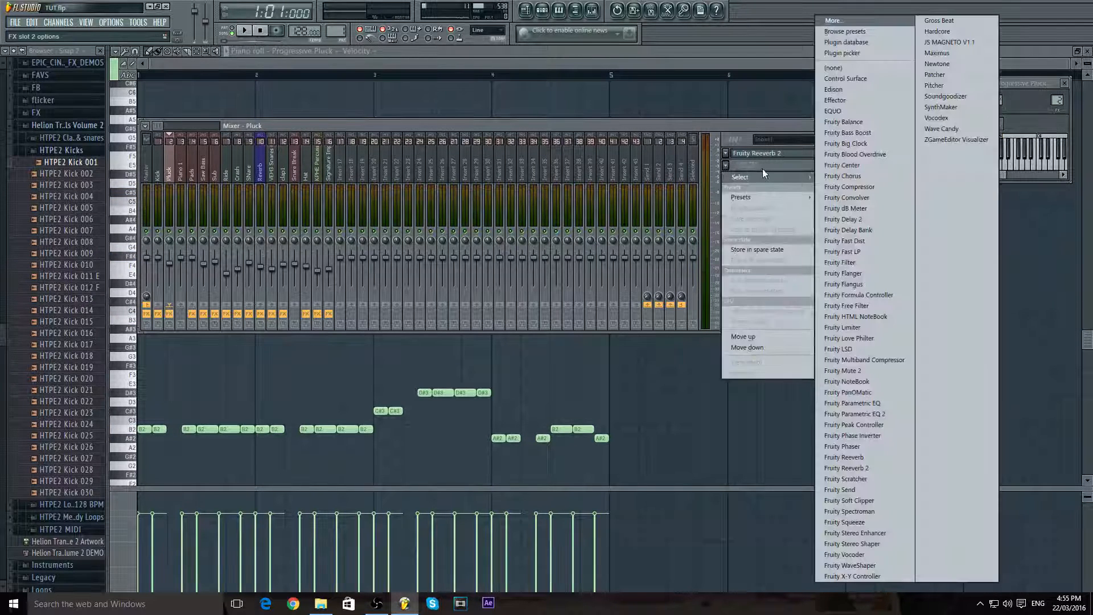
pyautogui.click(854, 534)
pyautogui.moveTo(254, 154); pyautogui.dragTo(351, 186)
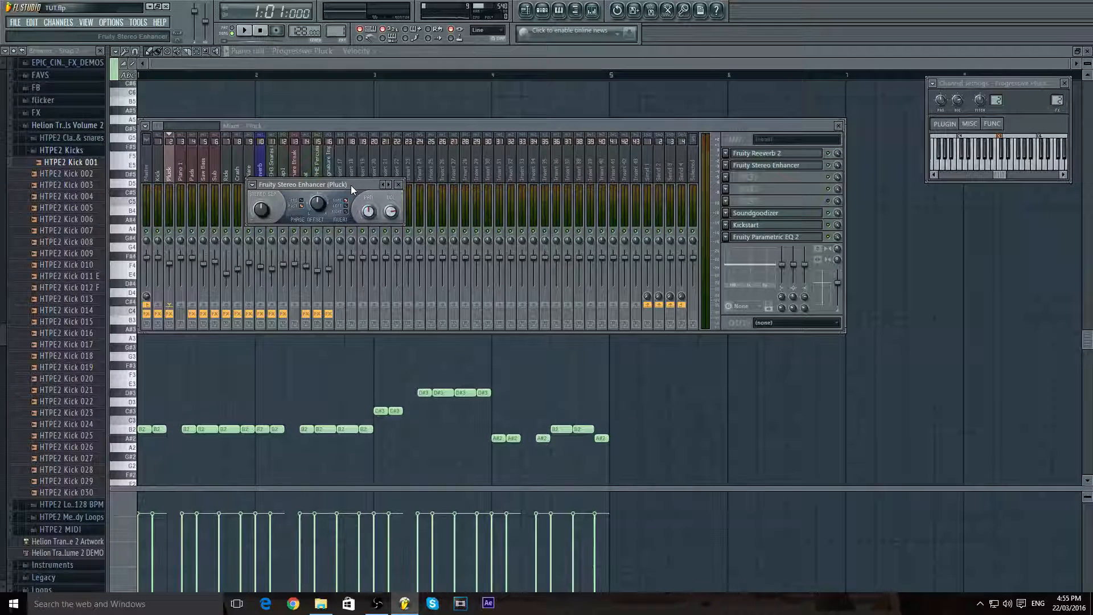
pyautogui.press('F2')
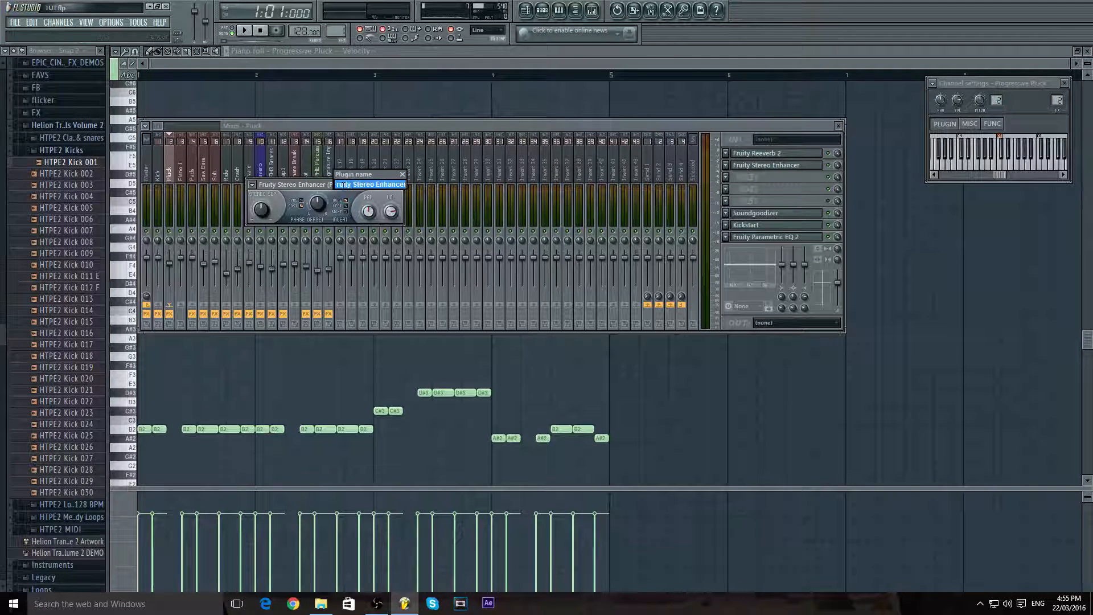
pyautogui.click(409, 177)
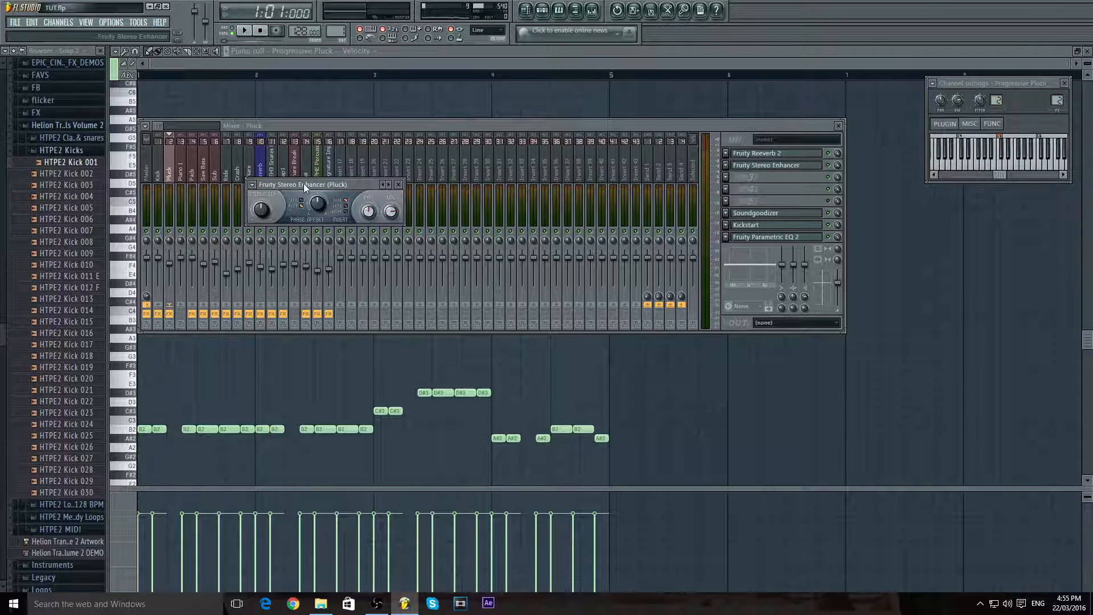
pyautogui.moveTo(305, 187); pyautogui.dragTo(326, 184)
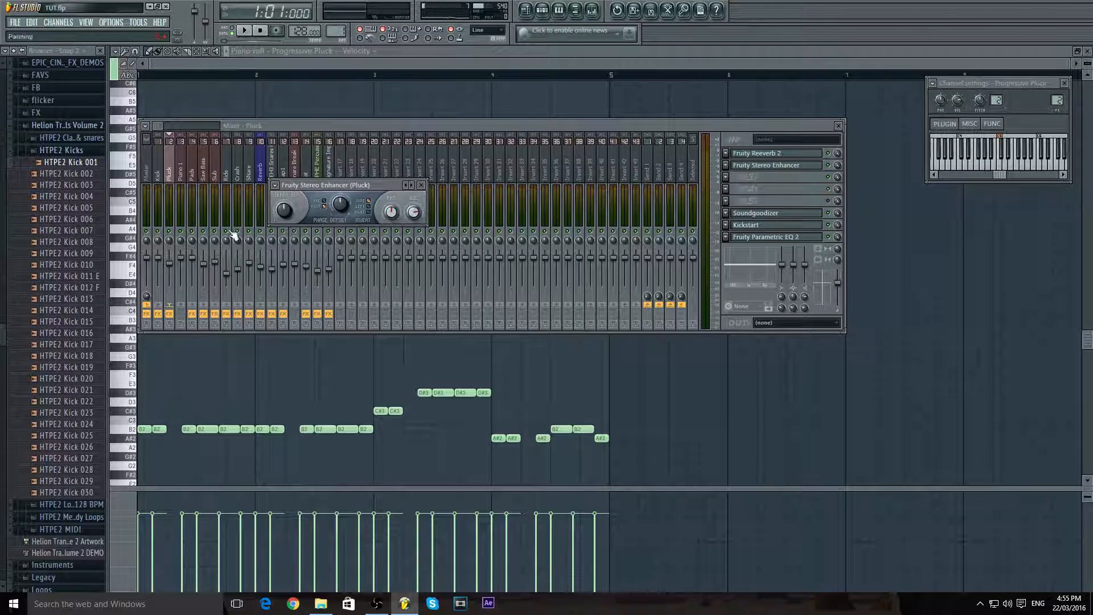
# - Adjust the phase offset of Fruity Stereo Enhancer while the pattern plays, close the plugin and stop playback
pyautogui.click(245, 33)
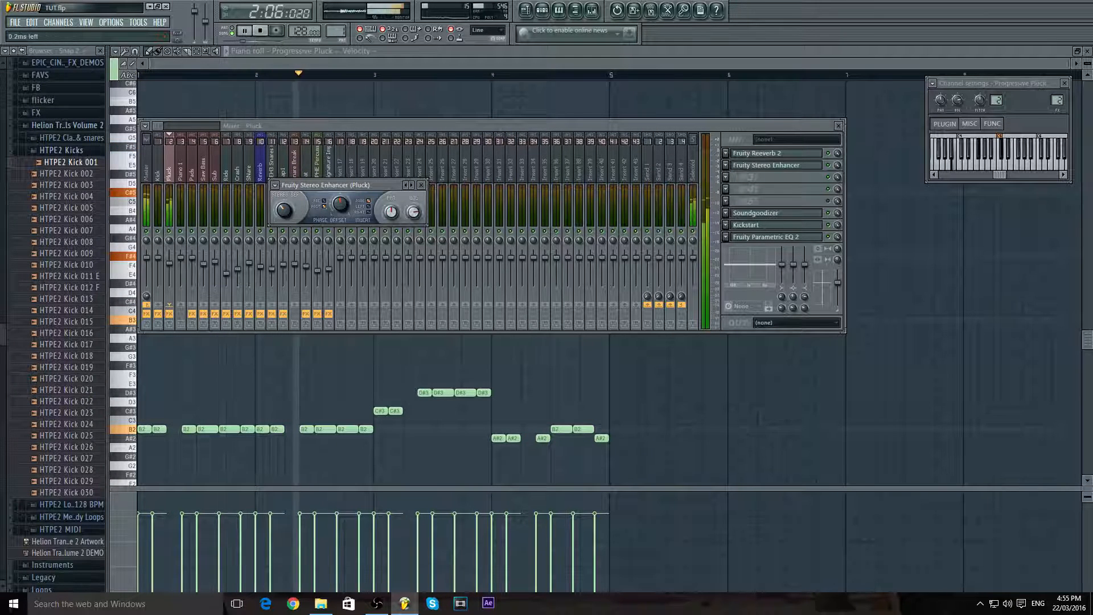
pyautogui.moveTo(341, 203); pyautogui.dragTo(342, 208)
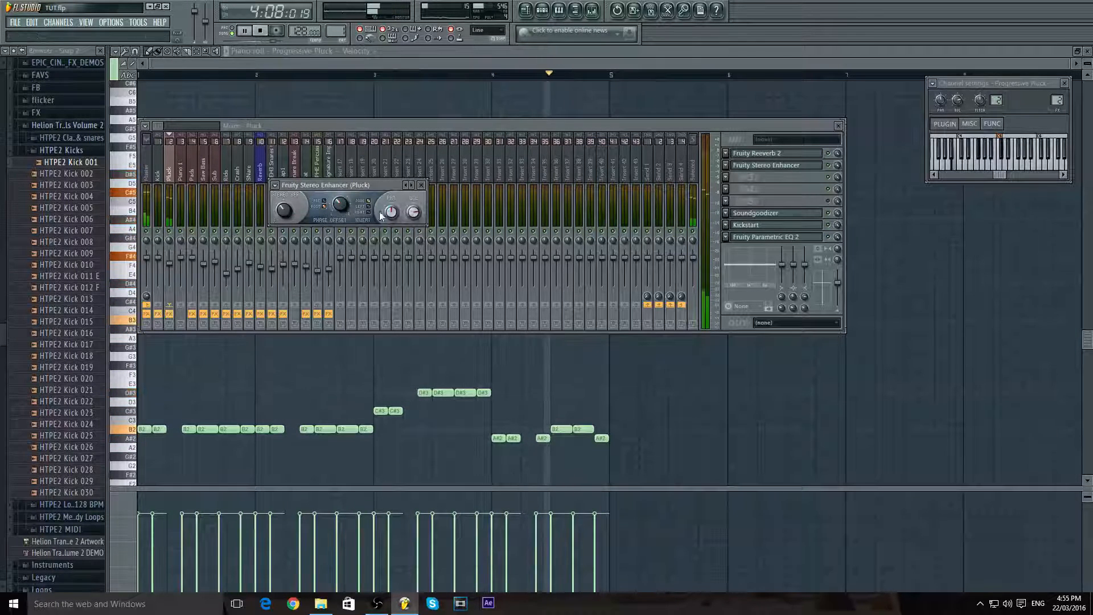
pyautogui.moveTo(334, 200); pyautogui.dragTo(333, 200)
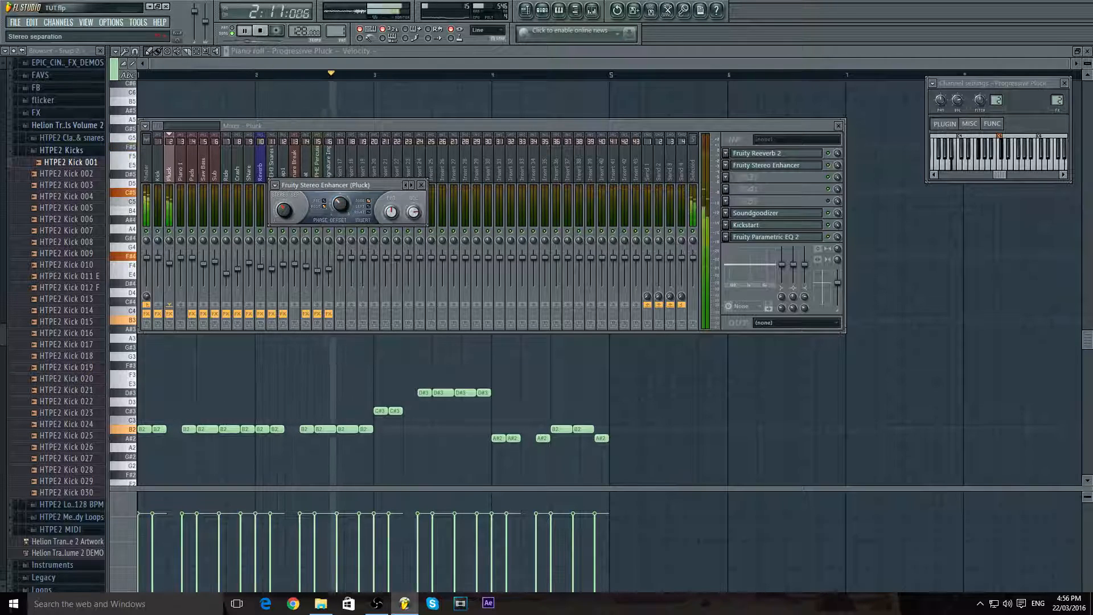
pyautogui.click(421, 185)
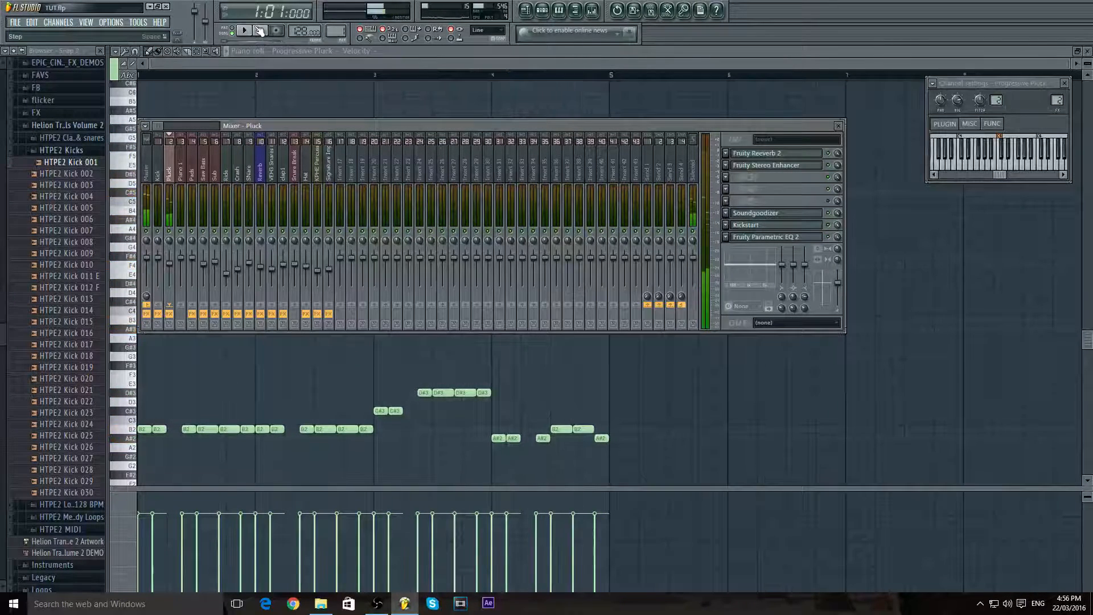
pyautogui.click(260, 31)
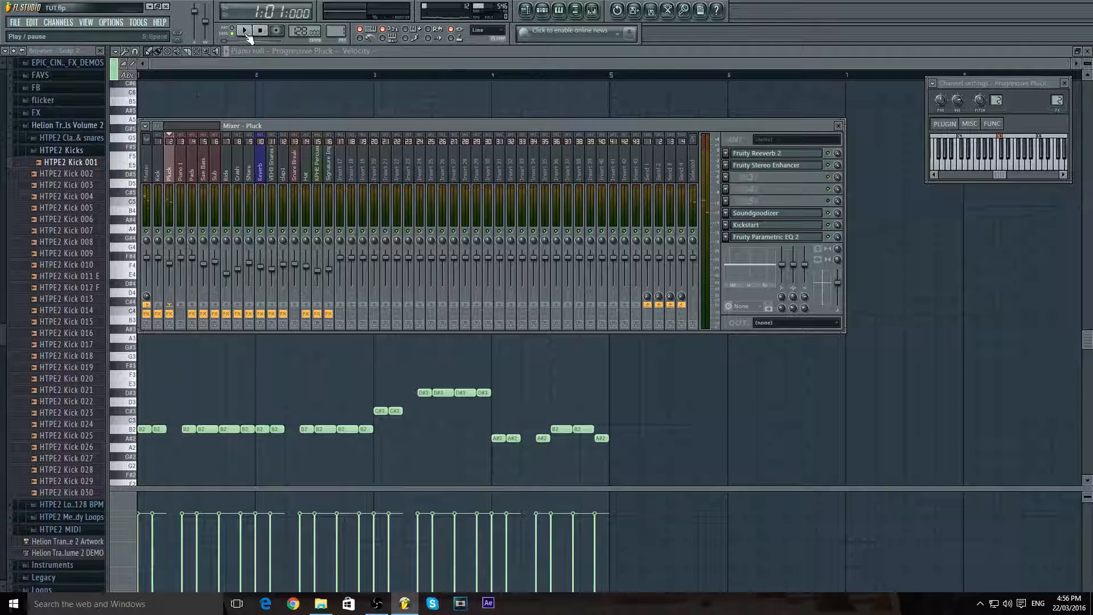
# - Play the pattern again and review the Fruity Stereo Enhancer controls on the Pluck track
pyautogui.press('space')
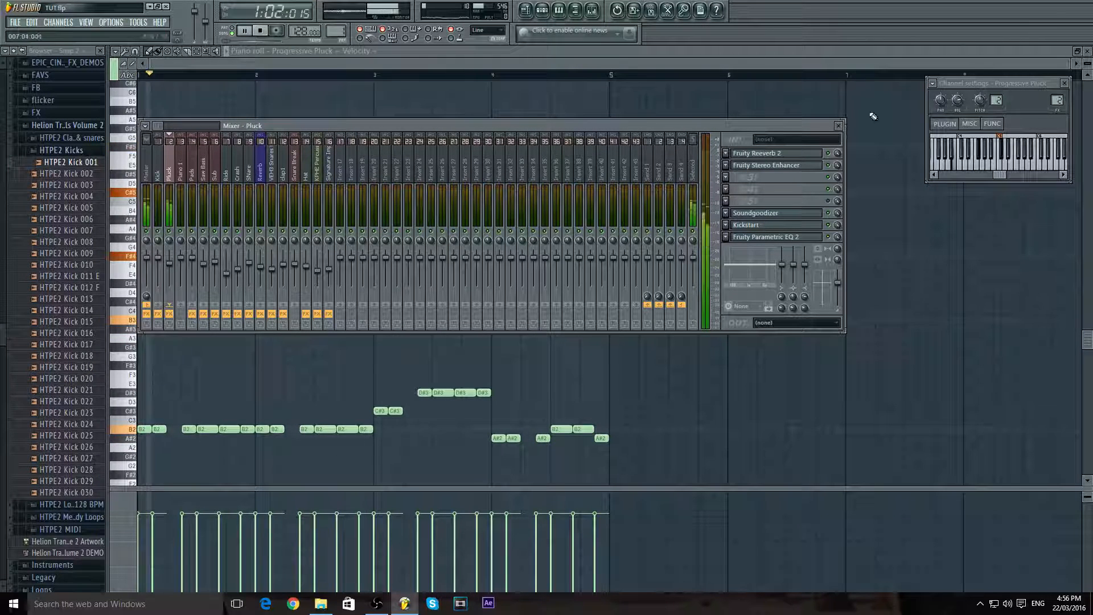
pyautogui.click(814, 166)
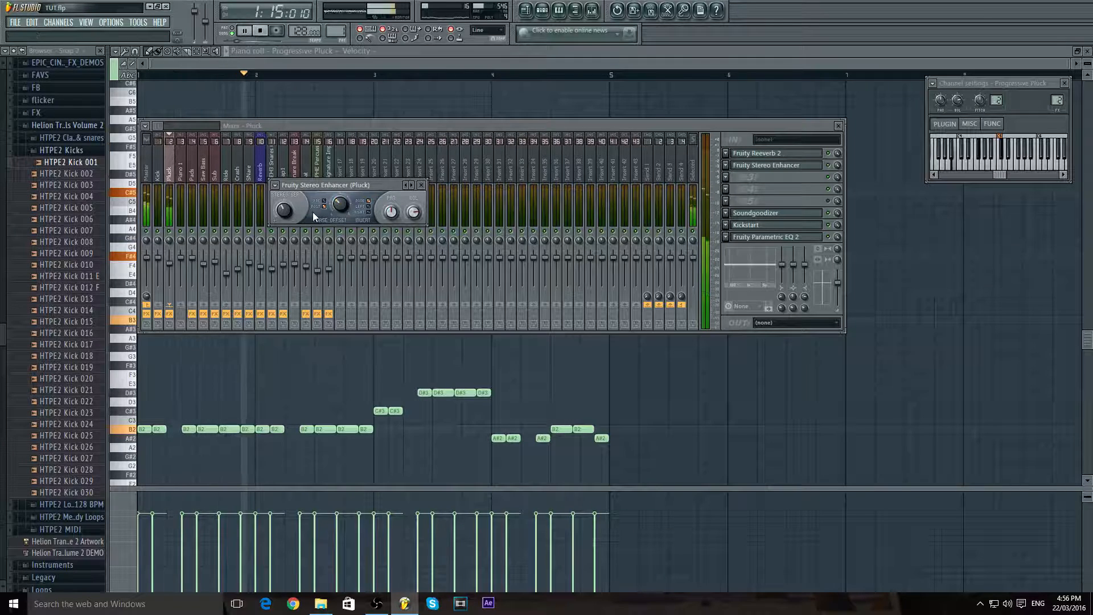
pyautogui.click(423, 186)
# - Try placing Fruity Stereo Enhancer ahead of Fruity Reeverb 2 during playback, restore the slot order and stop playback
pyautogui.scroll(-1, 785, 155)
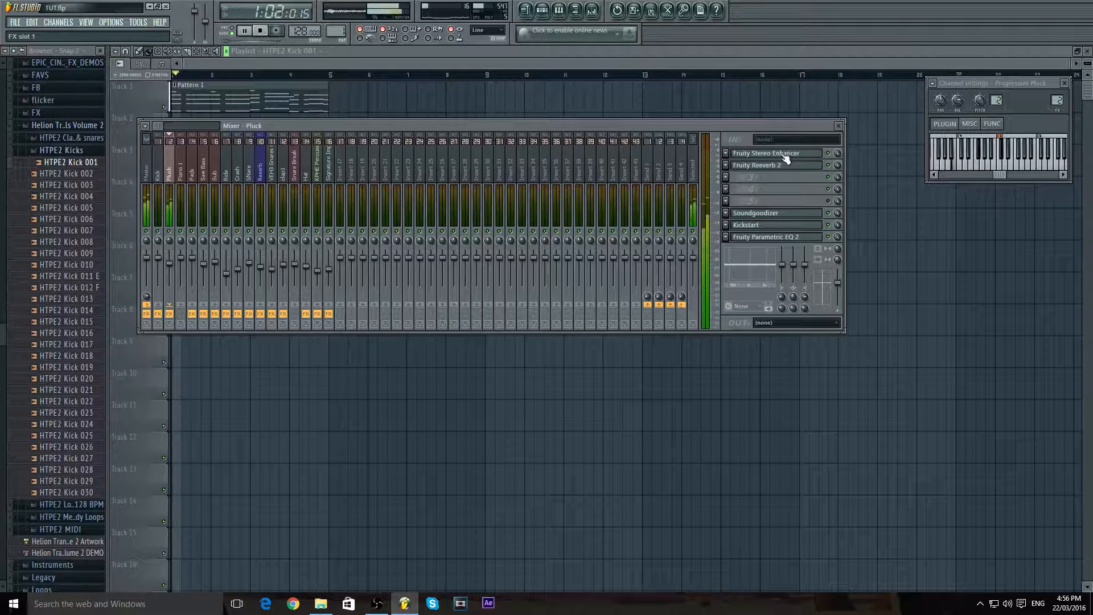
pyautogui.scroll(-1, 784, 156)
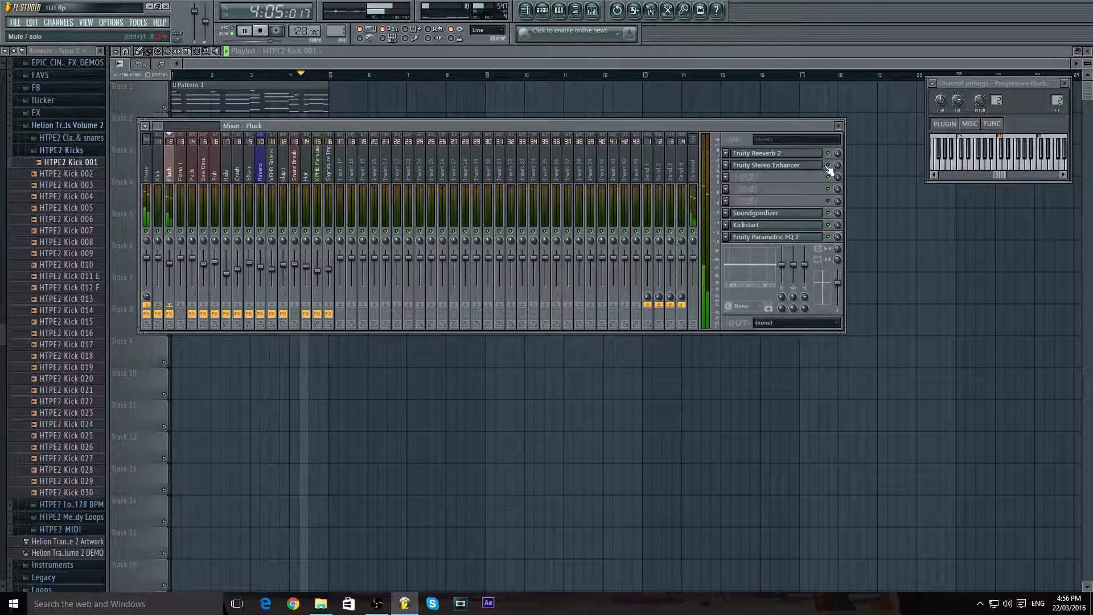
pyautogui.click(261, 30)
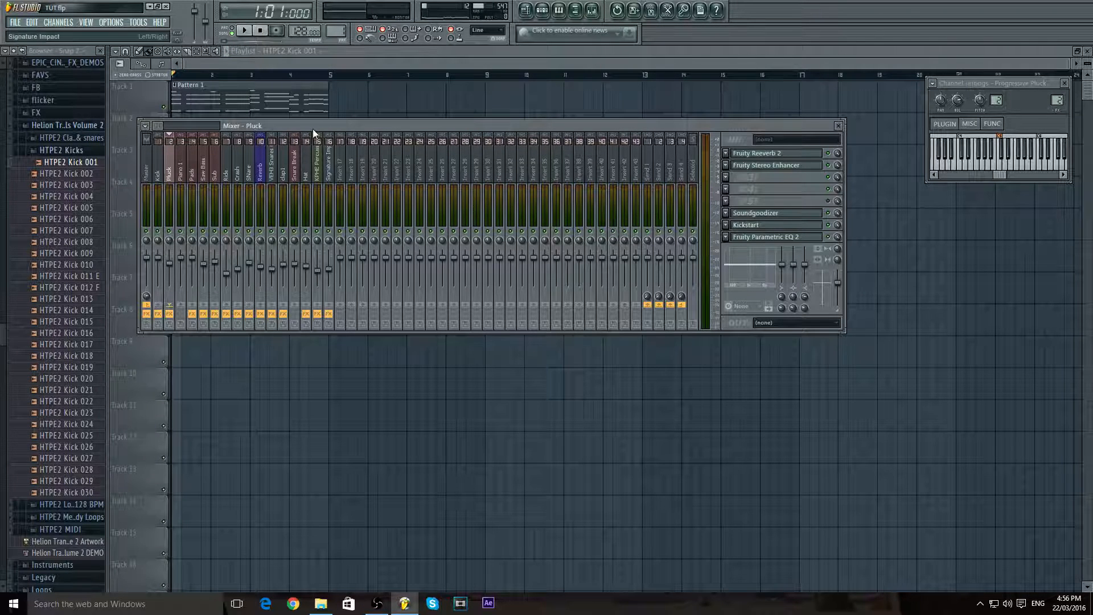
# - Open the Progressive Pluck piano roll from the Pattern 1 clip and reposition the mixer over its upper notes
pyautogui.click(313, 64)
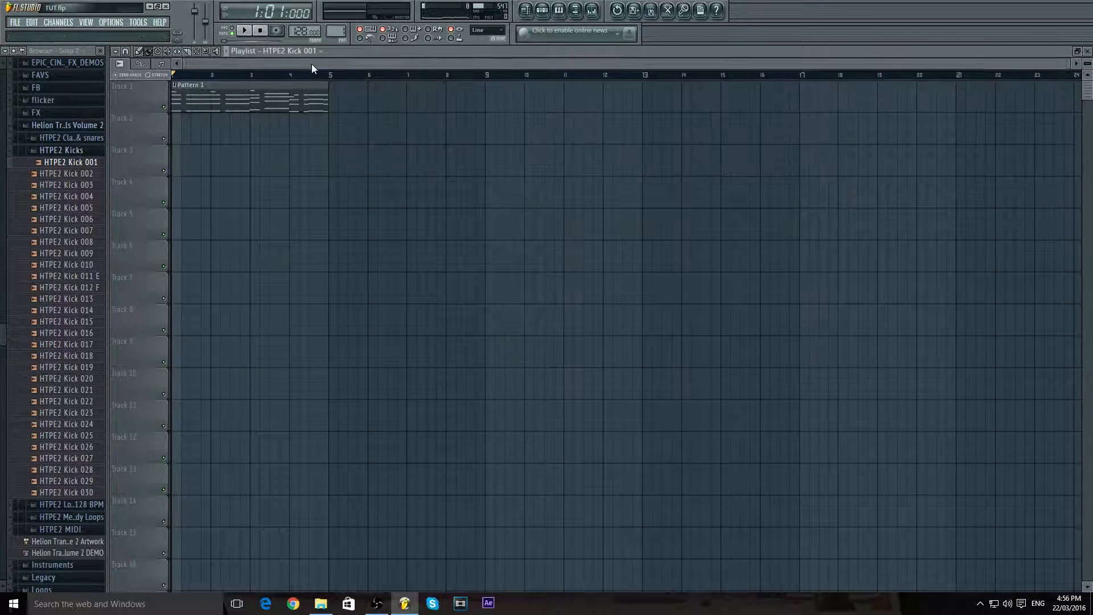
pyautogui.doubleClick(289, 101)
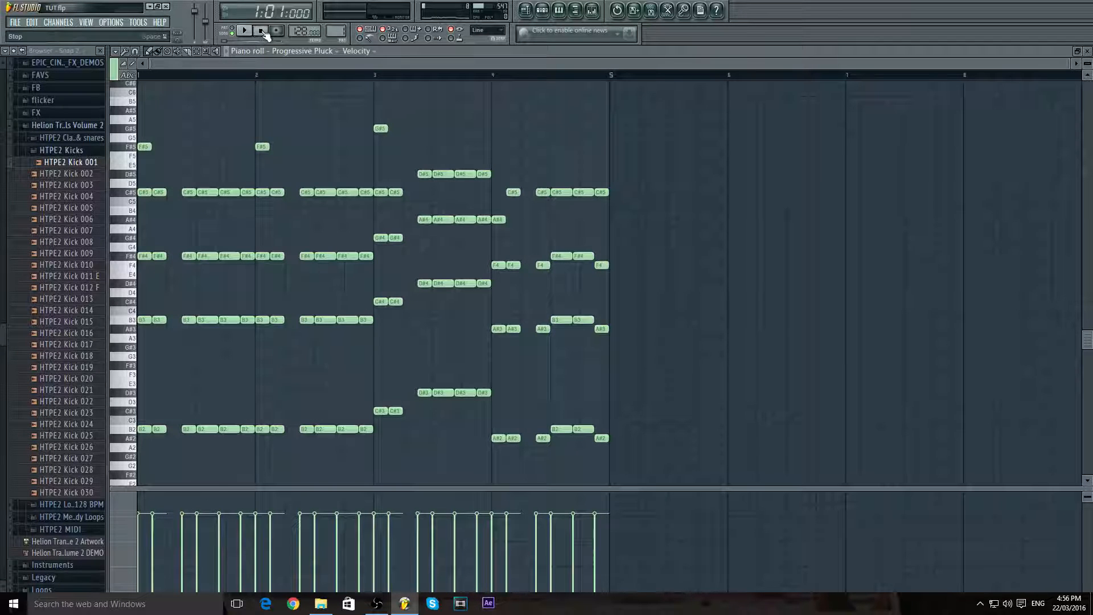
pyautogui.click(592, 9)
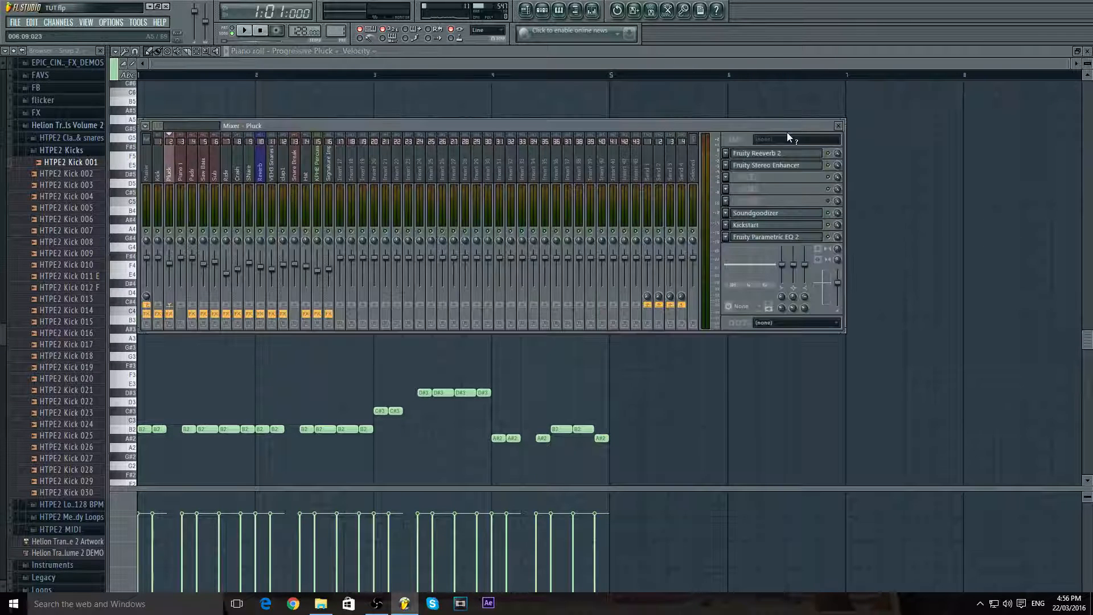
pyautogui.moveTo(794, 122); pyautogui.dragTo(1081, 138)
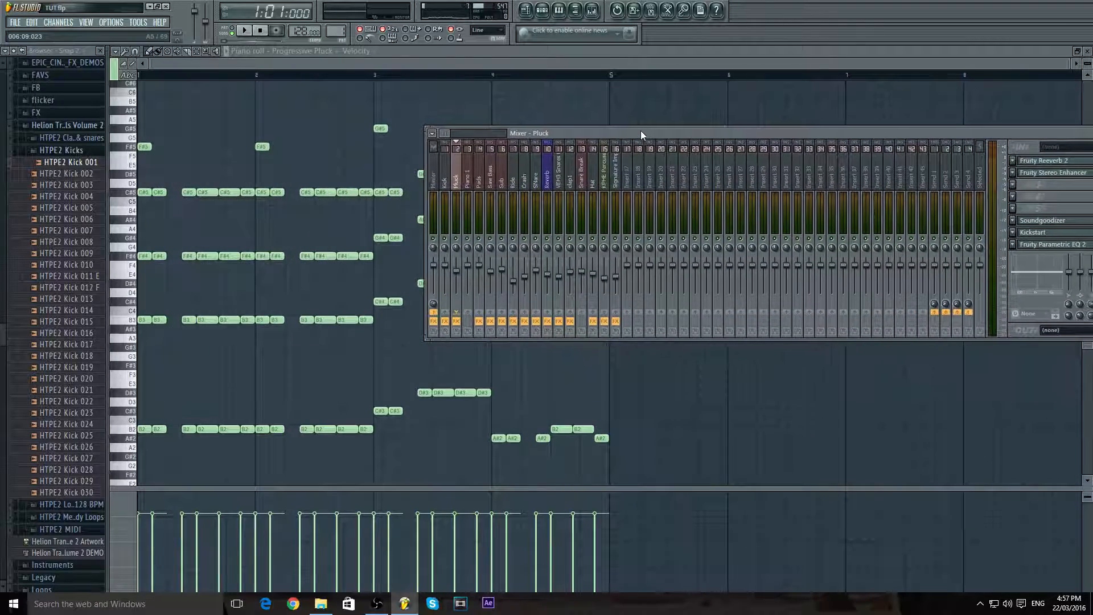
pyautogui.moveTo(641, 132); pyautogui.dragTo(353, 78)
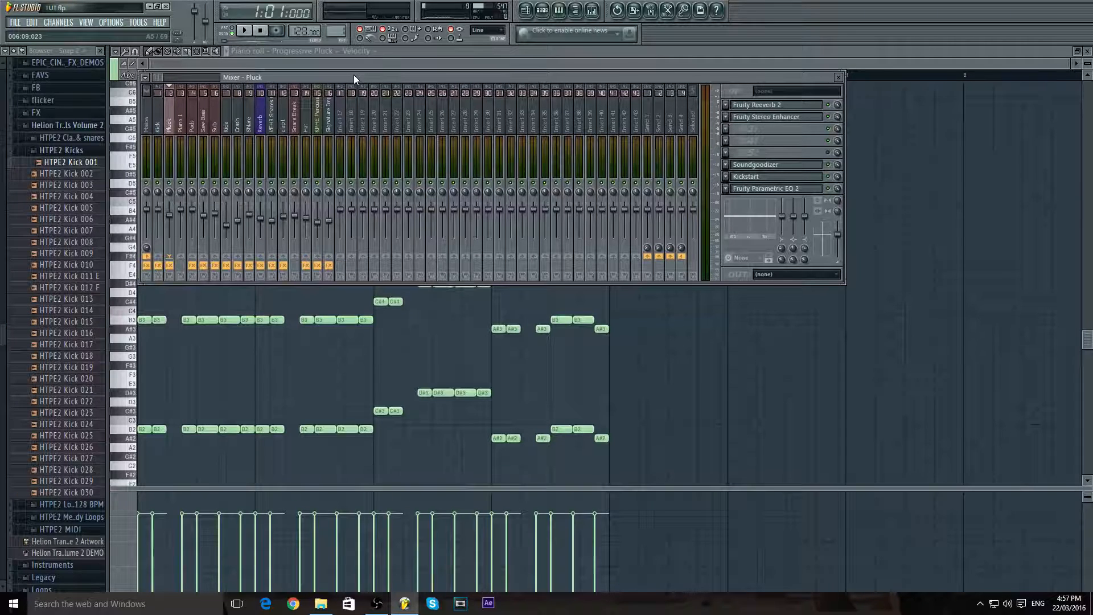
# - Return to the playlist, zoom in on the Pattern 1 clip and show the channel rack
pyautogui.click(526, 11)
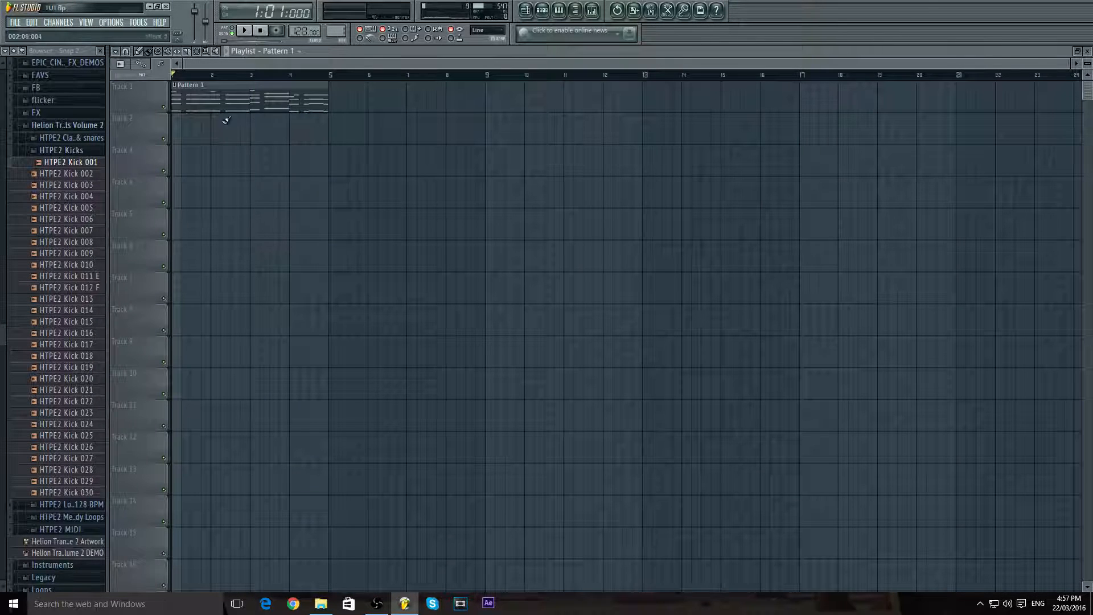
pyautogui.press('pageup')
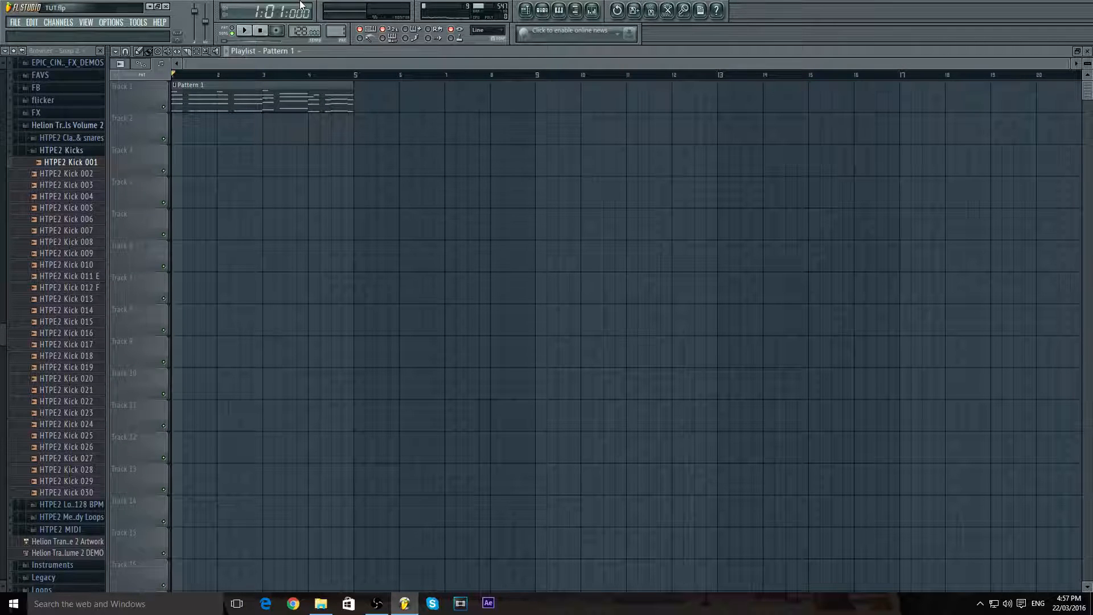
pyautogui.click(552, 12)
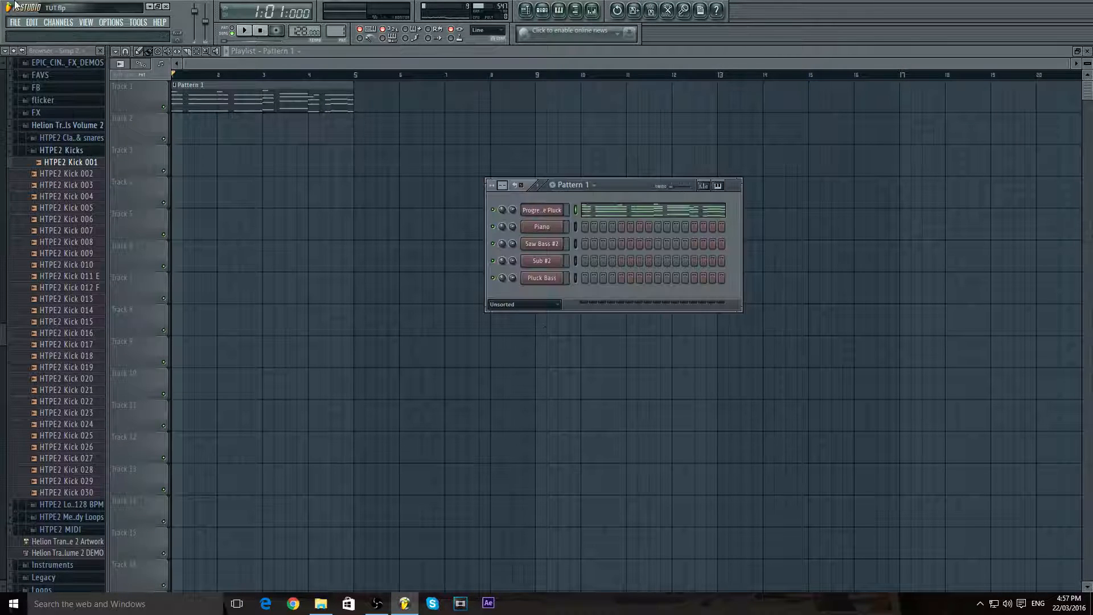
# - Add Serum to the favourite generator plugins so it is offered when adding a channel
pyautogui.click(59, 25)
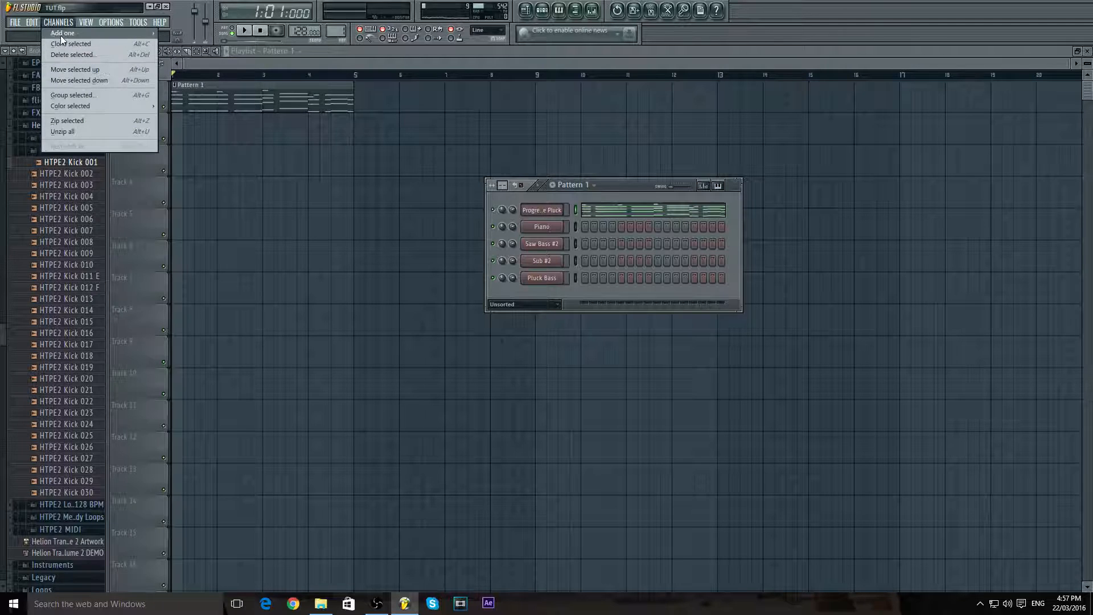
pyautogui.moveTo(60, 32)
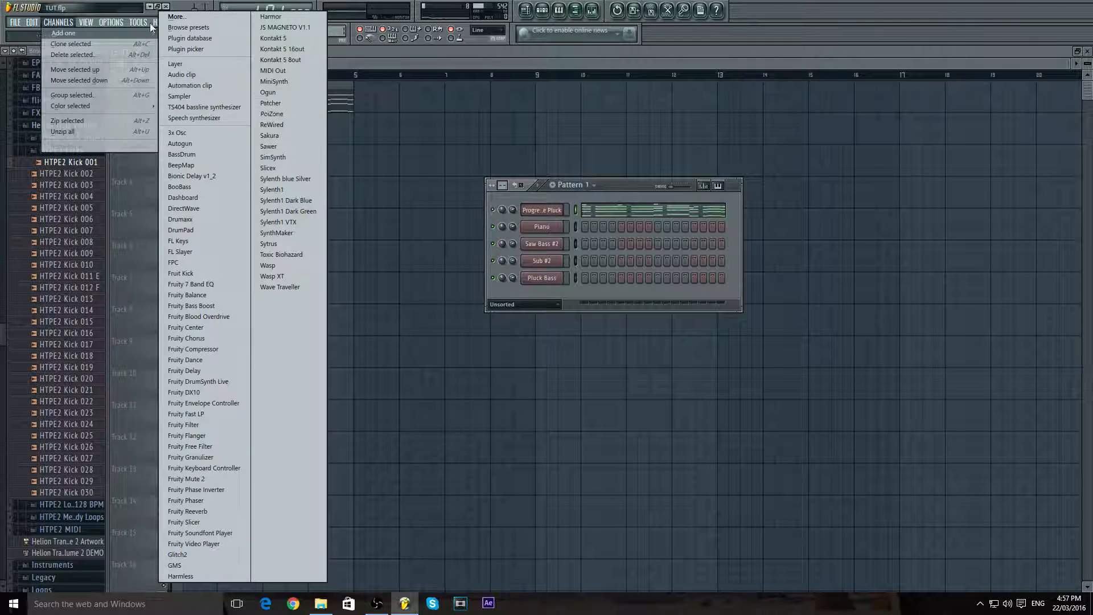
pyautogui.click(181, 19)
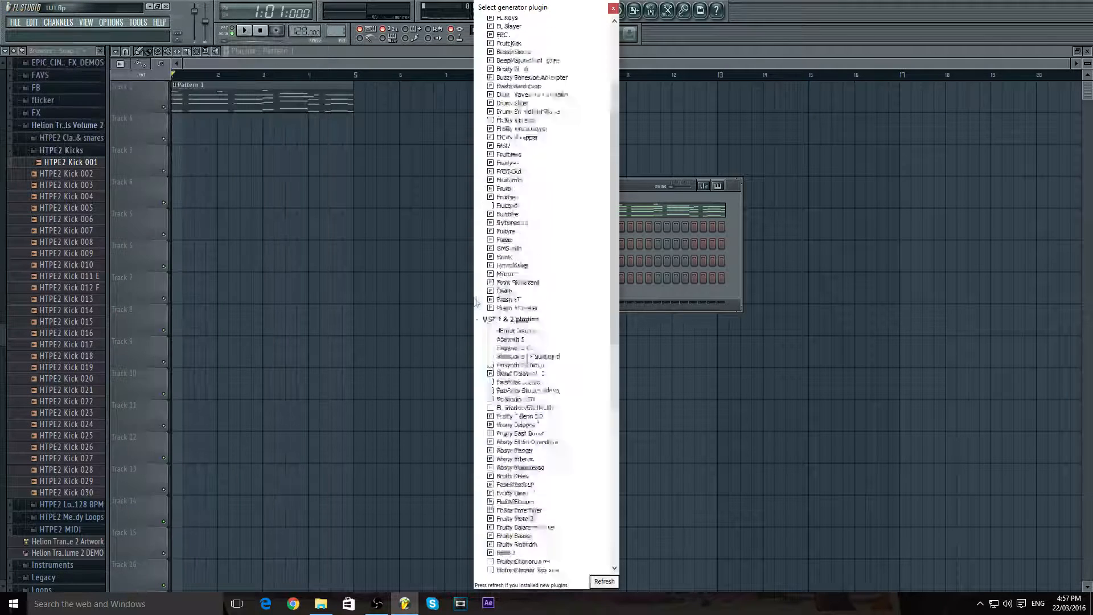
pyautogui.scroll(-15, 595, 425)
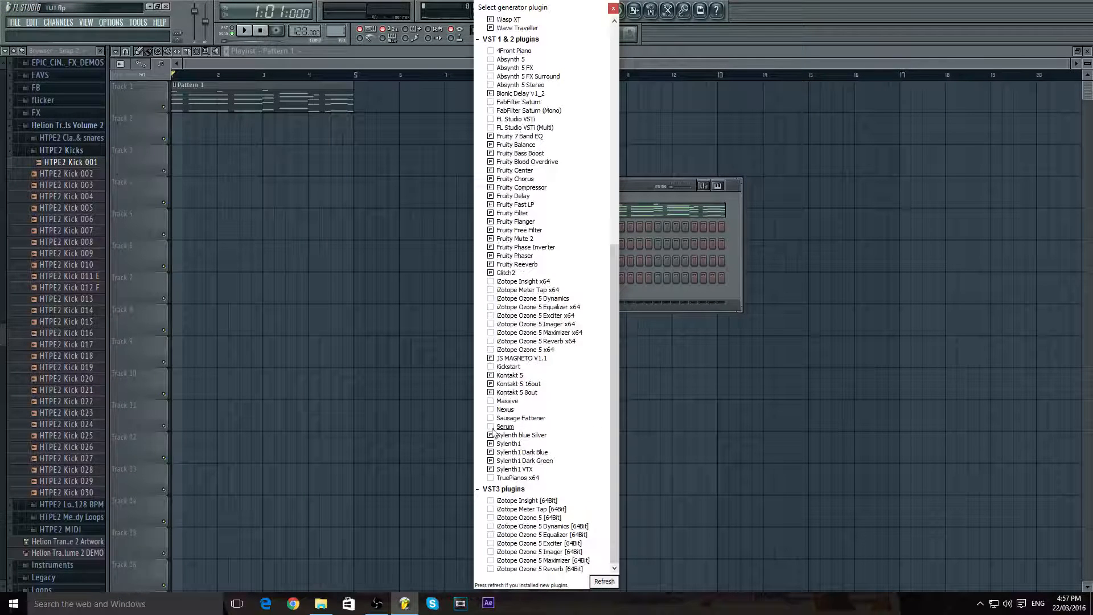
pyautogui.click(491, 427)
pyautogui.click(614, 8)
# - Add a Serum channel to the project
pyautogui.click(58, 23)
pyautogui.moveTo(65, 34)
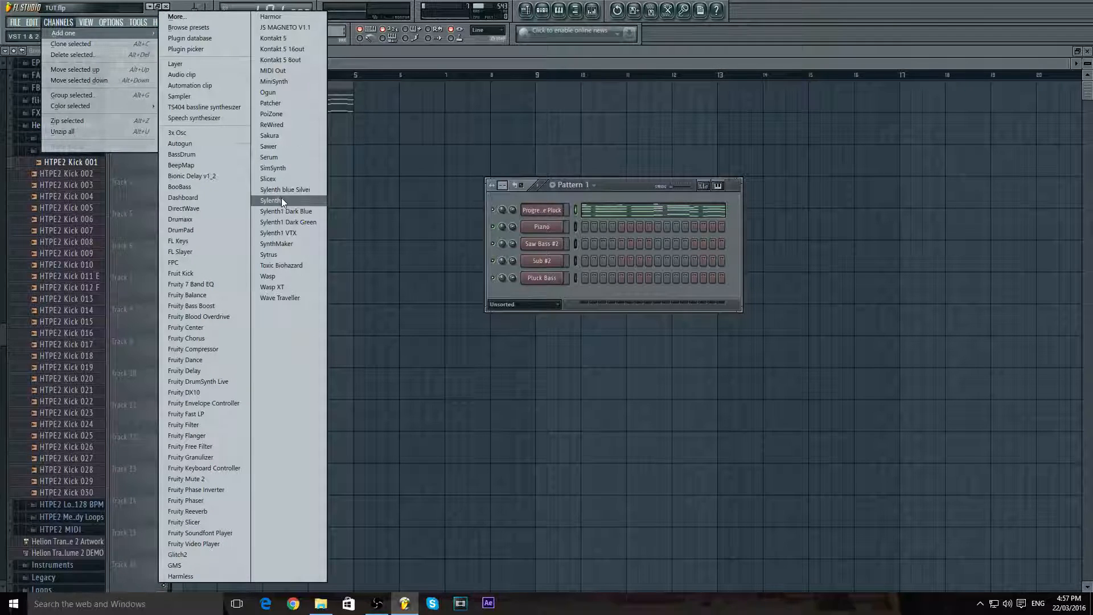
pyautogui.click(275, 157)
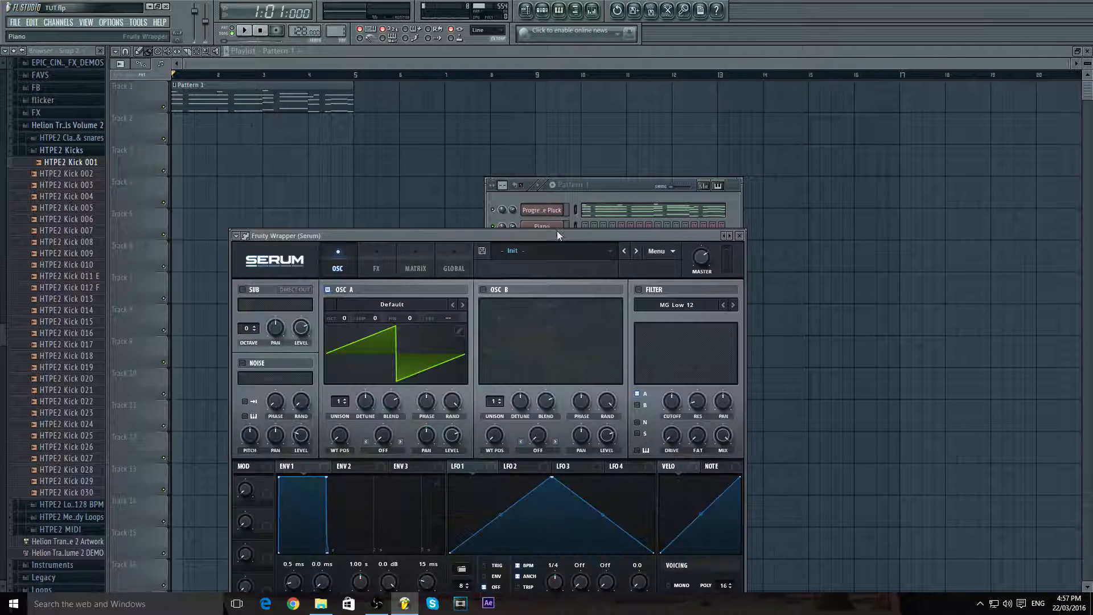
# - Load the plucked preset PL Big Bells [AS] in Serum and close the plugin window
pyautogui.click(610, 252)
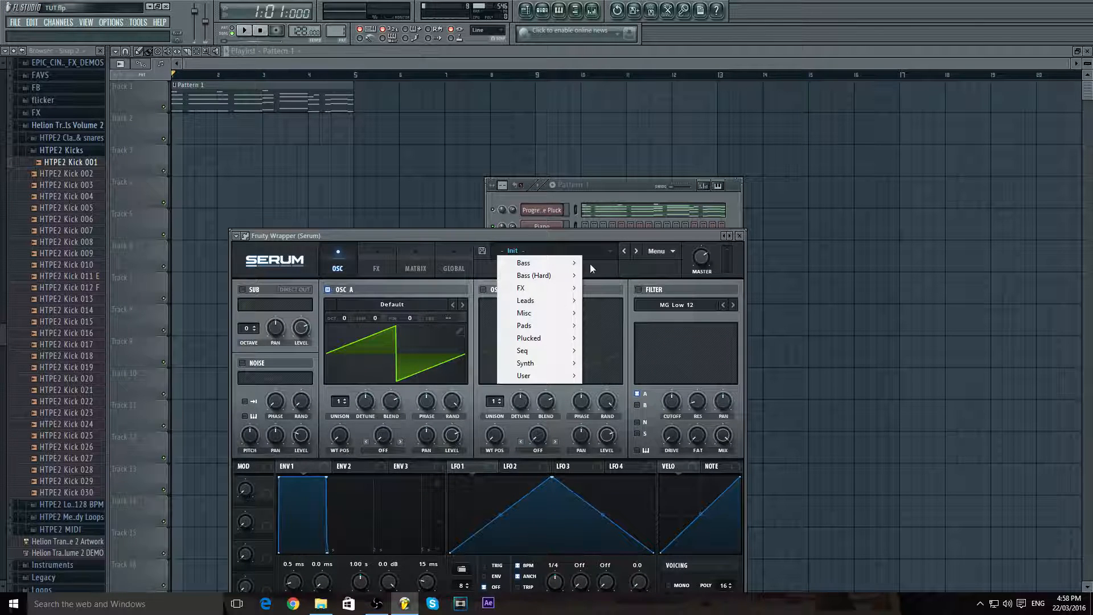
pyautogui.moveTo(533, 341)
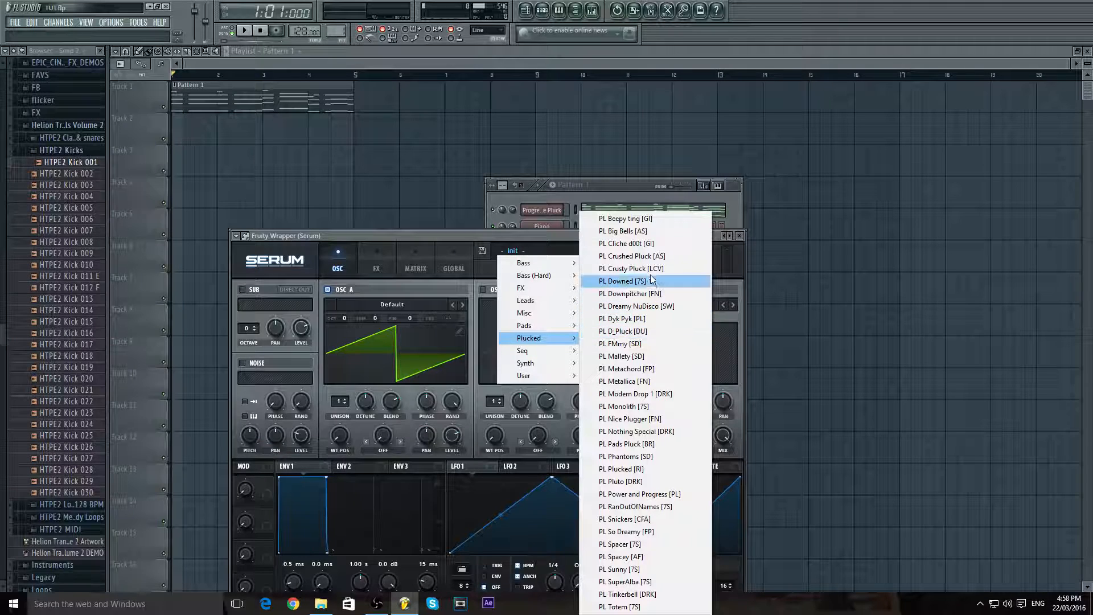
pyautogui.click(633, 233)
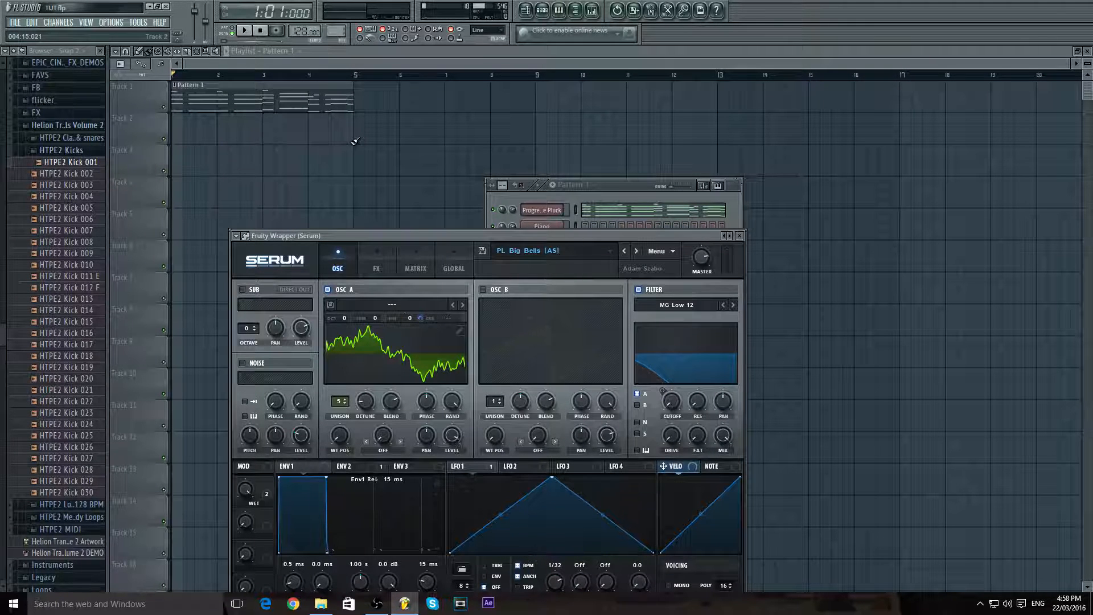
pyautogui.click(739, 235)
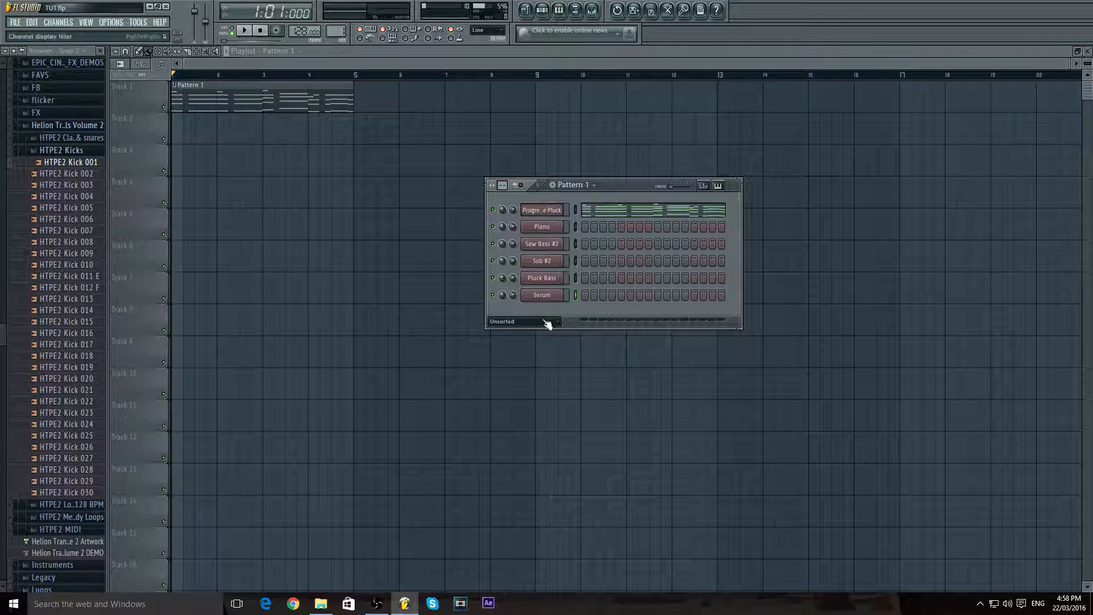
# - Open the Serum channel's piano roll in Pattern 2 and bring the upper octaves into view
pyautogui.rightClick(549, 295)
pyautogui.click(600, 306)
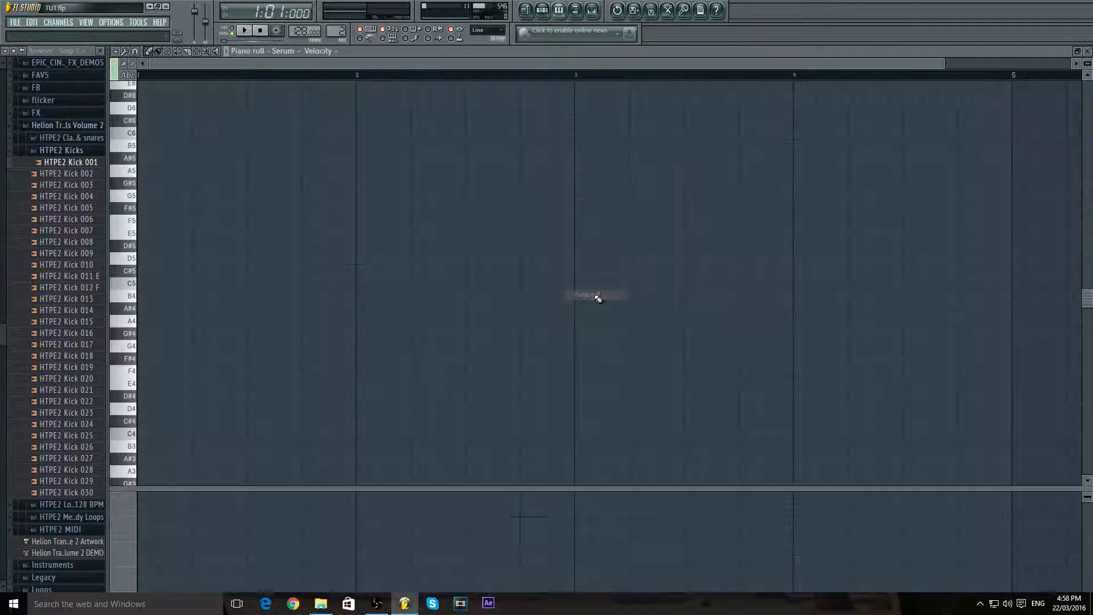
pyautogui.scroll(3, 128, 174)
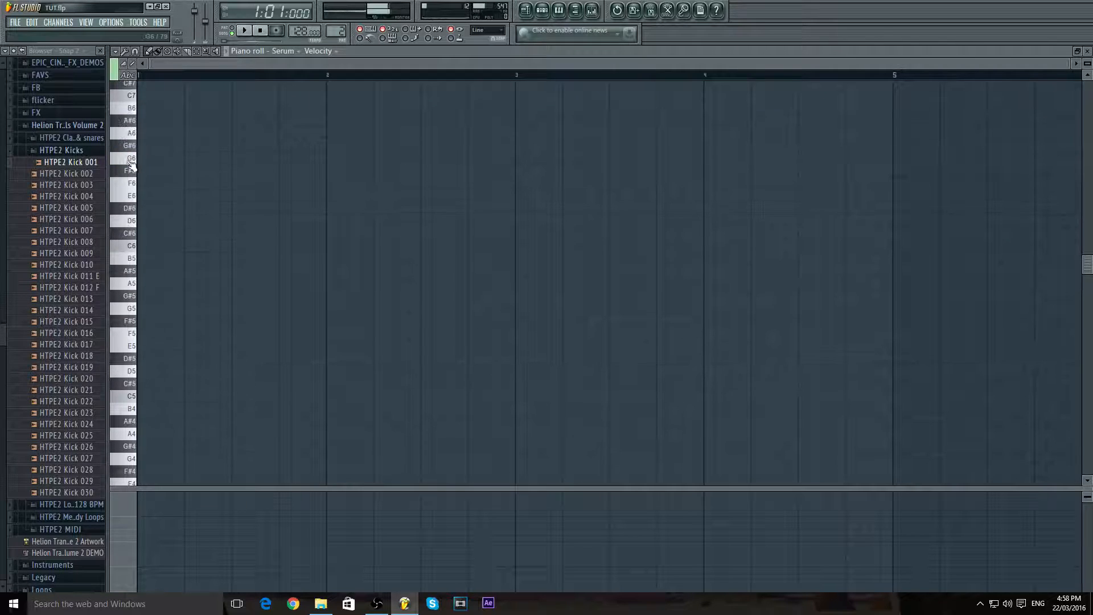
# - Switch off the delay among Serum's effects and return to its empty piano roll
pyautogui.click(542, 10)
pyautogui.click(542, 294)
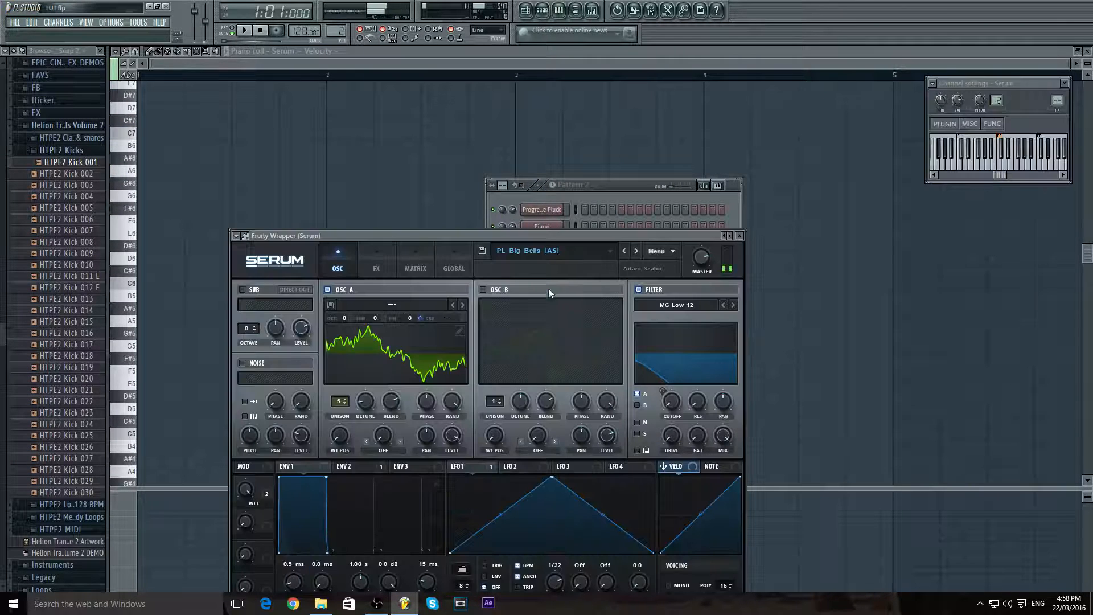
pyautogui.click(377, 269)
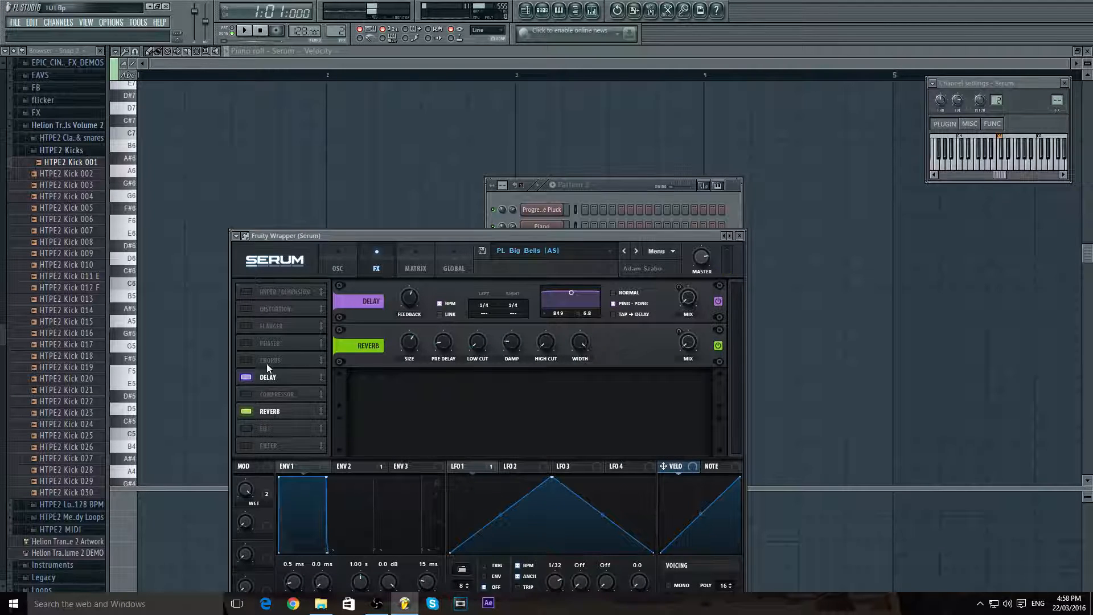
pyautogui.click(246, 378)
pyautogui.click(740, 236)
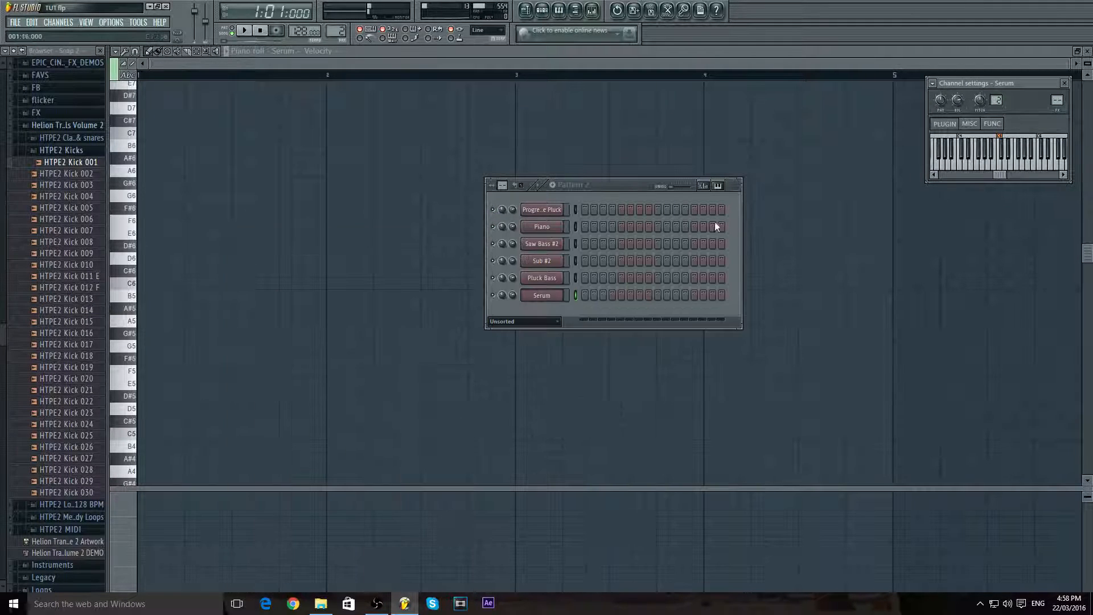
pyautogui.click(511, 73)
pyautogui.click(274, 209)
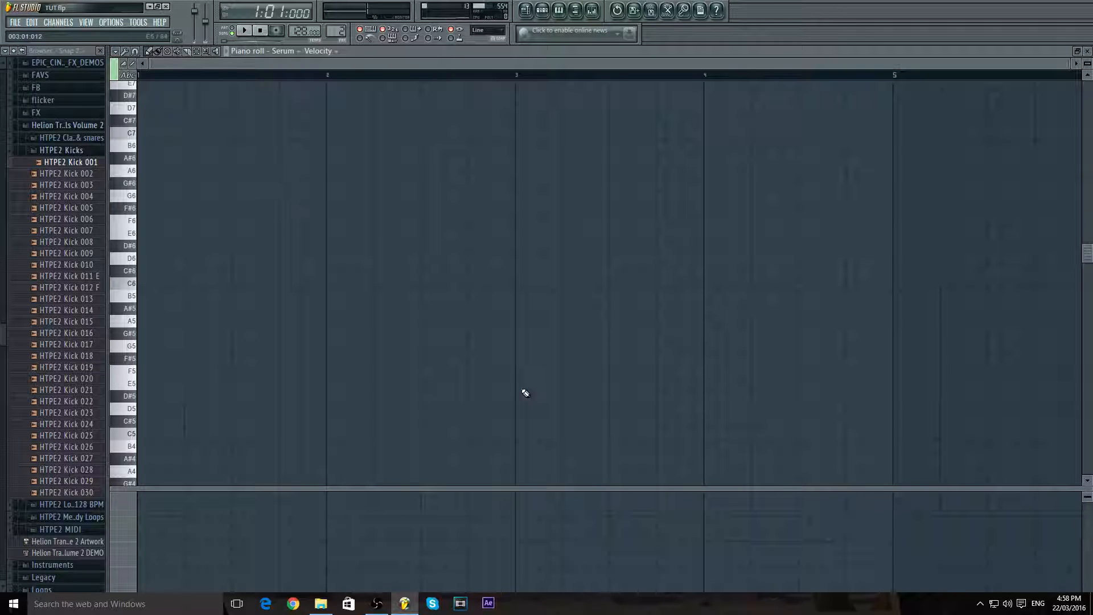
# - Switch to Pattern 1 and open the Progressive Pluck channel's piano roll
pyautogui.scroll(6, 196, 184)
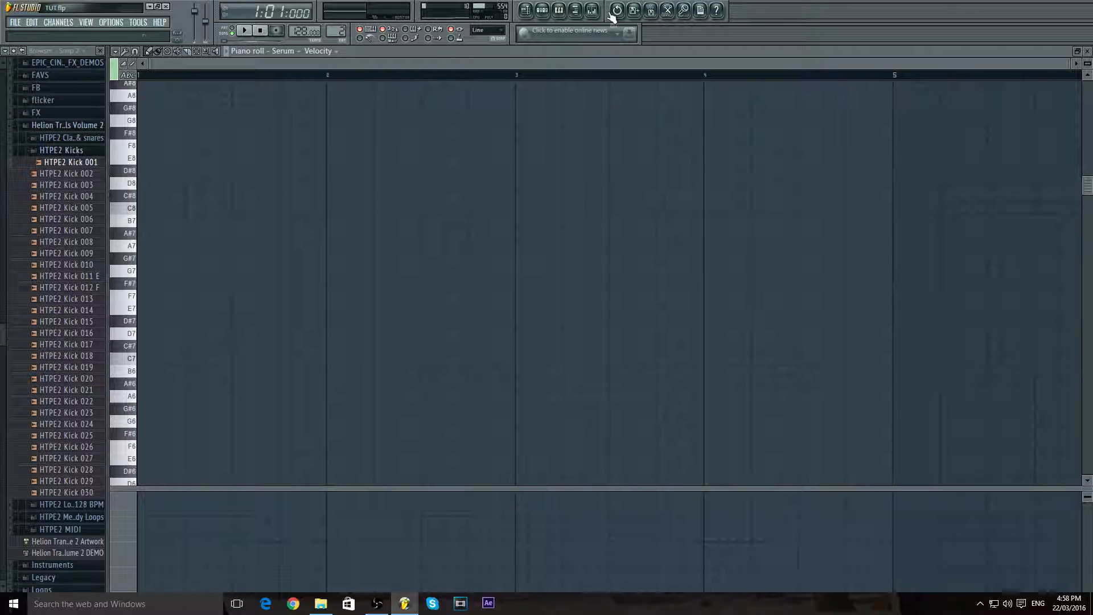
pyautogui.click(593, 11)
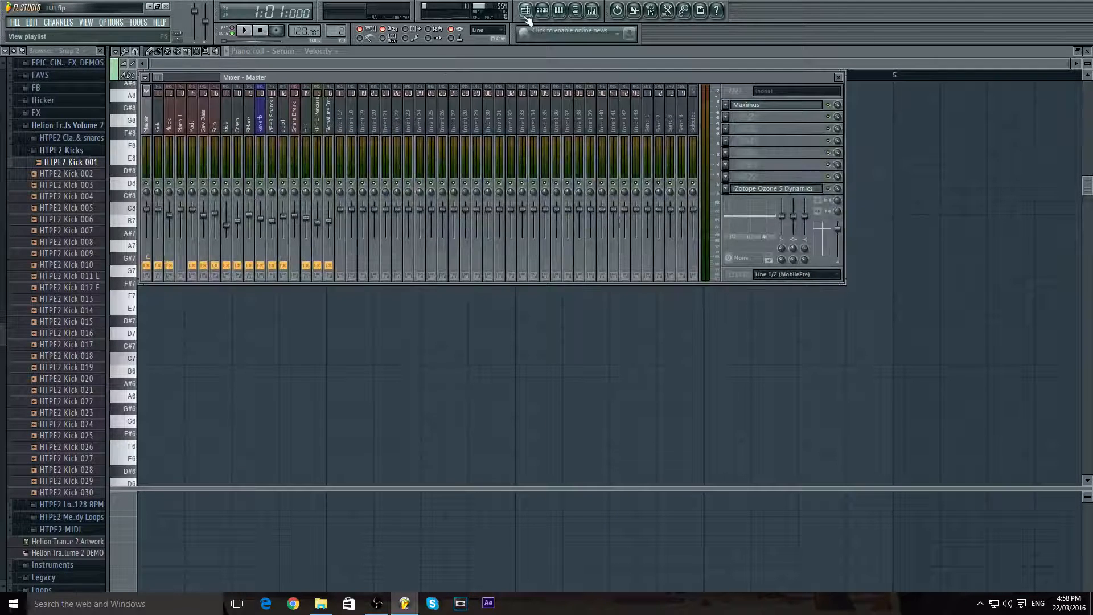
pyautogui.click(526, 11)
pyautogui.click(557, 12)
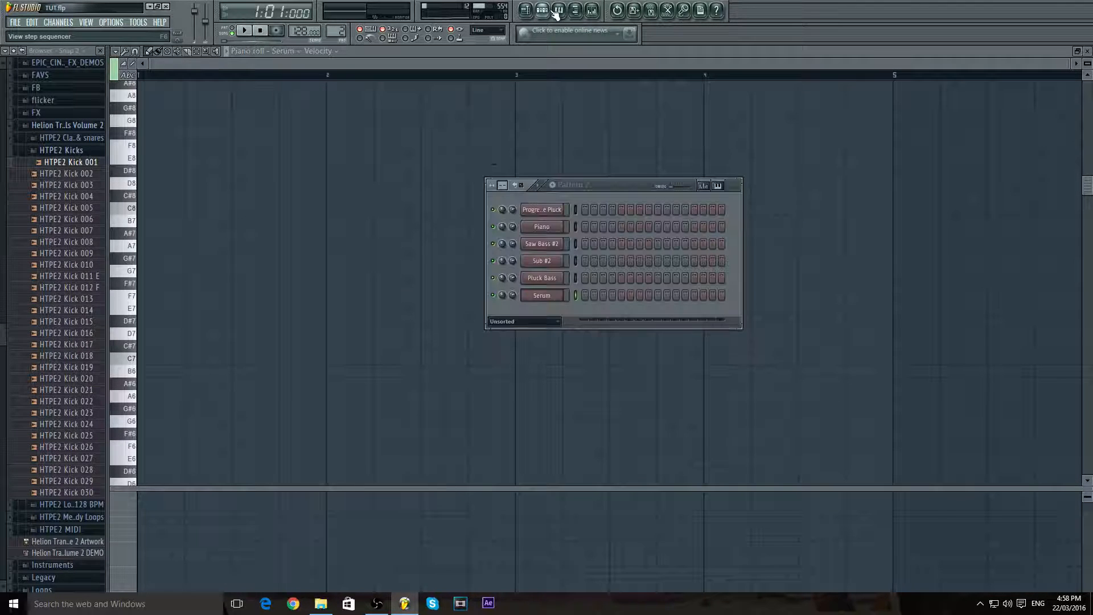
pyautogui.click(576, 295)
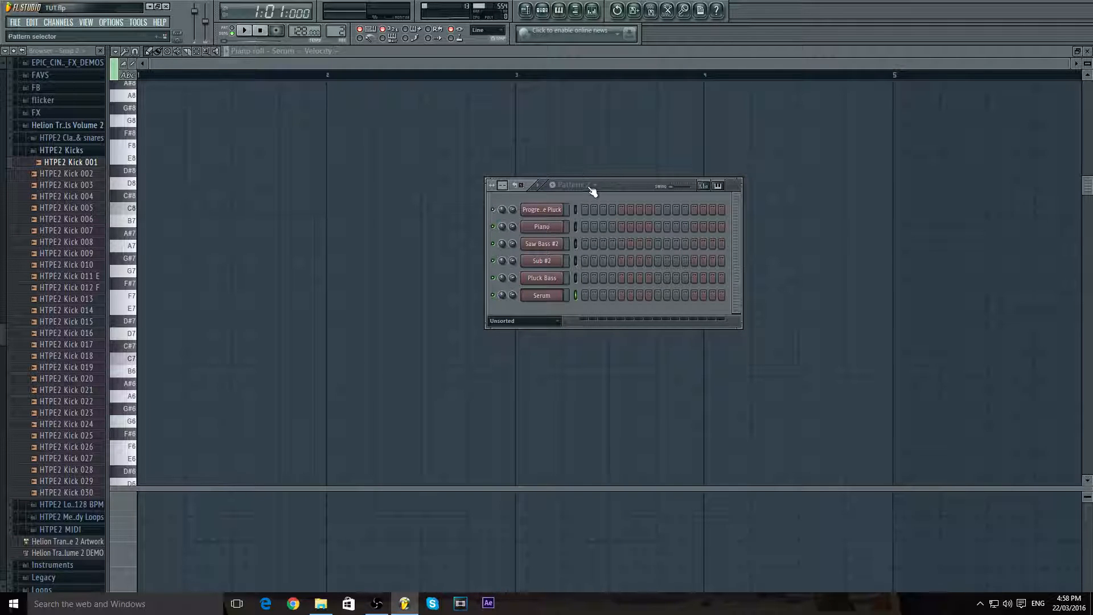
pyautogui.scroll(1, 575, 184)
pyautogui.click(601, 211)
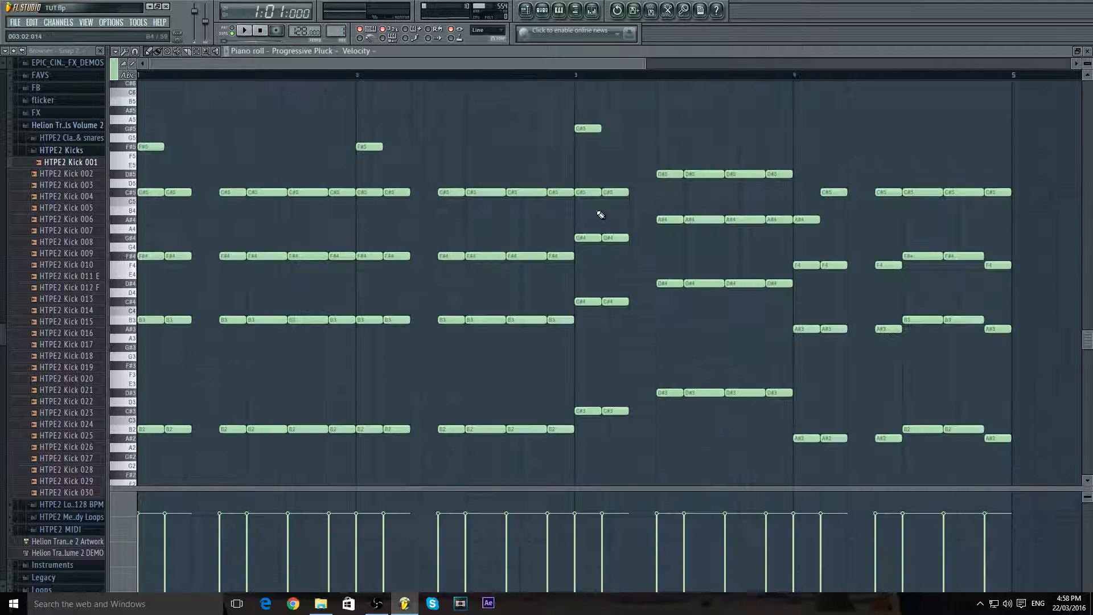
# - Select and copy the notes of the first chord in Progressive Pluck, and check playback with the channel rack shown
pyautogui.scroll(-1, 542, 207)
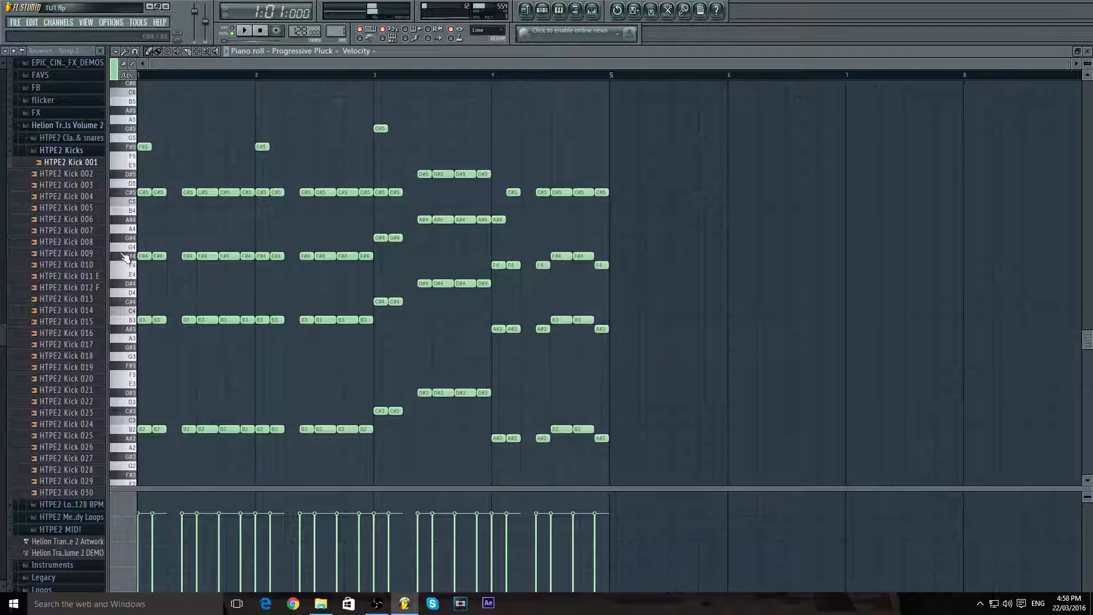
pyautogui.moveTo(146, 431); pyautogui.dragTo(137, 90)
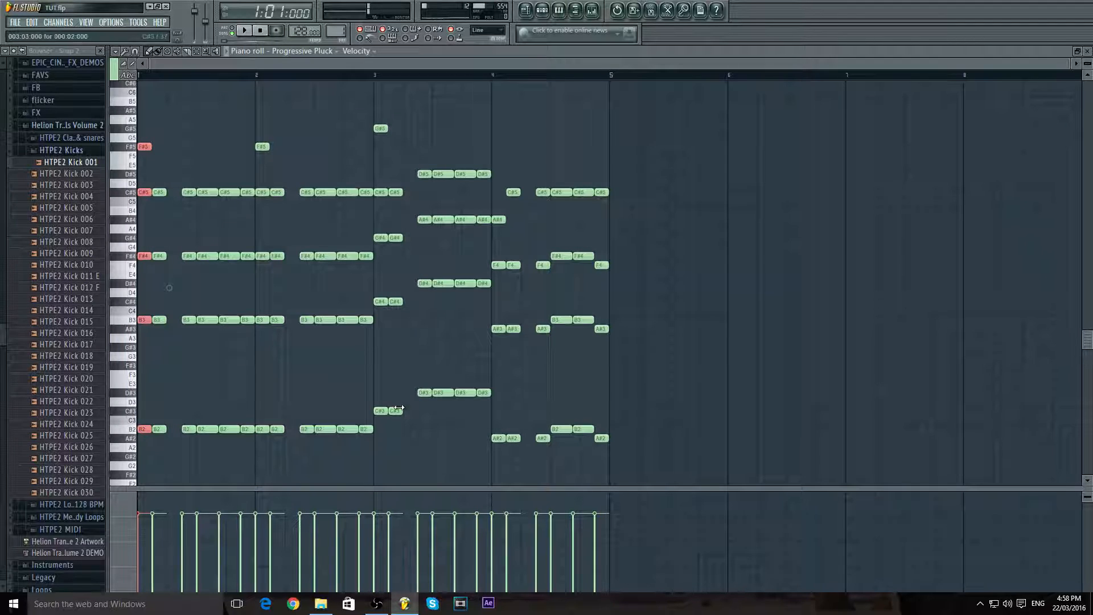
pyautogui.click(542, 10)
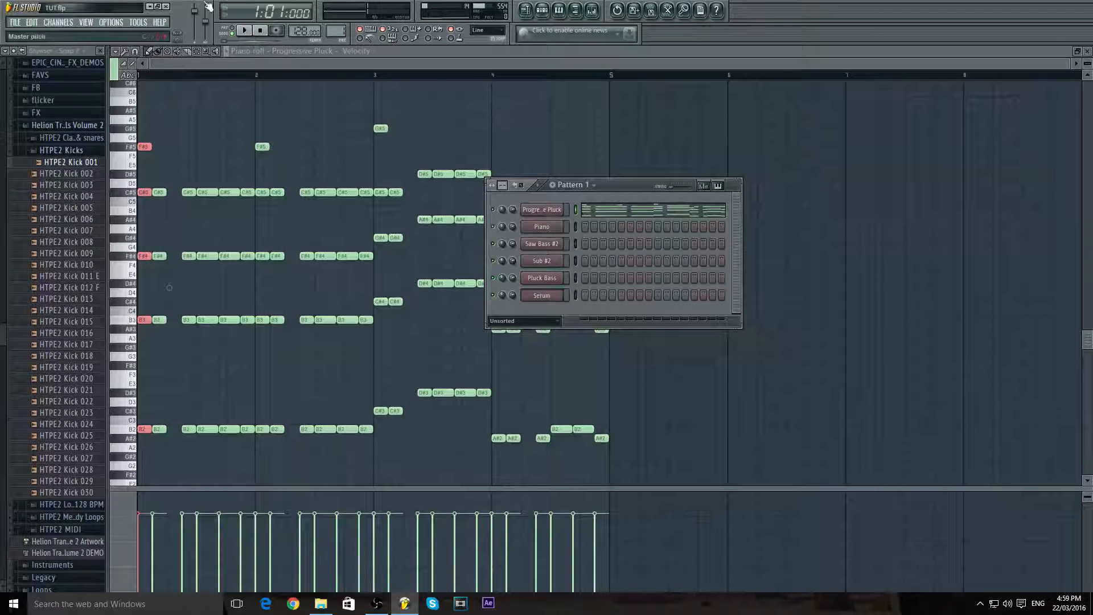
pyautogui.click(249, 32)
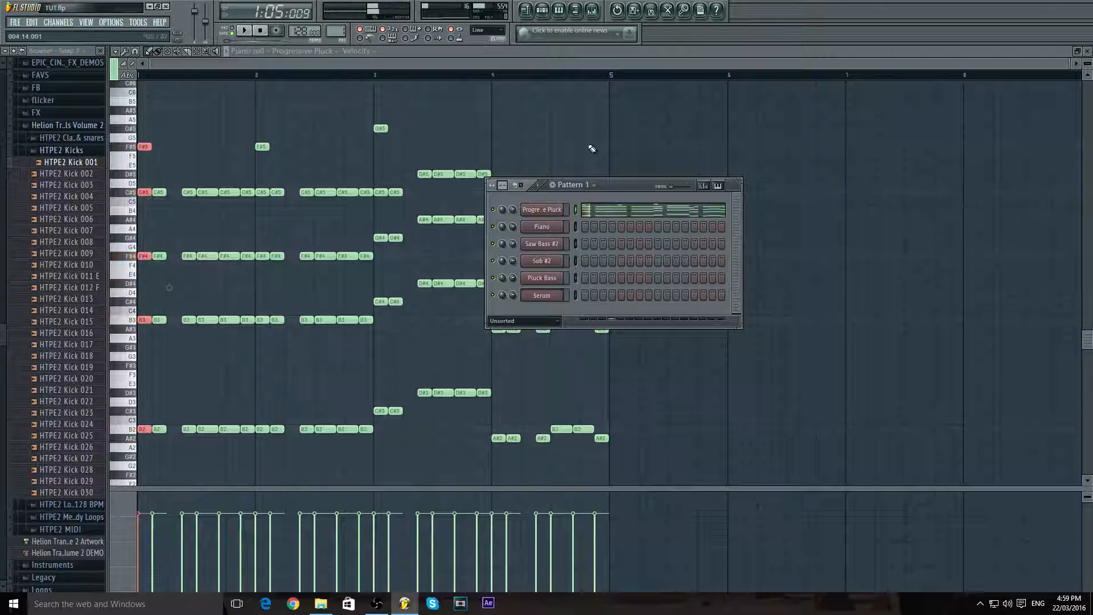
# - Paste the copied chord into the Serum piano roll in Pattern 2 and audition it in pattern mode
pyautogui.scroll(-1, 577, 188)
pyautogui.rightClick(562, 290)
pyautogui.click(580, 295)
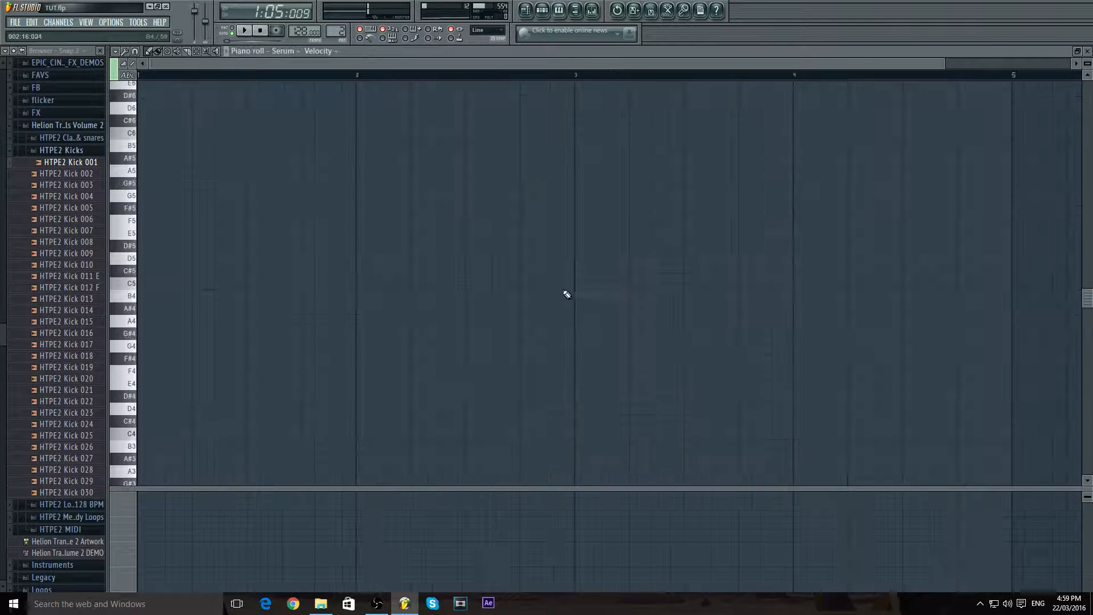
pyautogui.hotkey('ctrl', 'v')
pyautogui.click(234, 32)
pyautogui.click(246, 30)
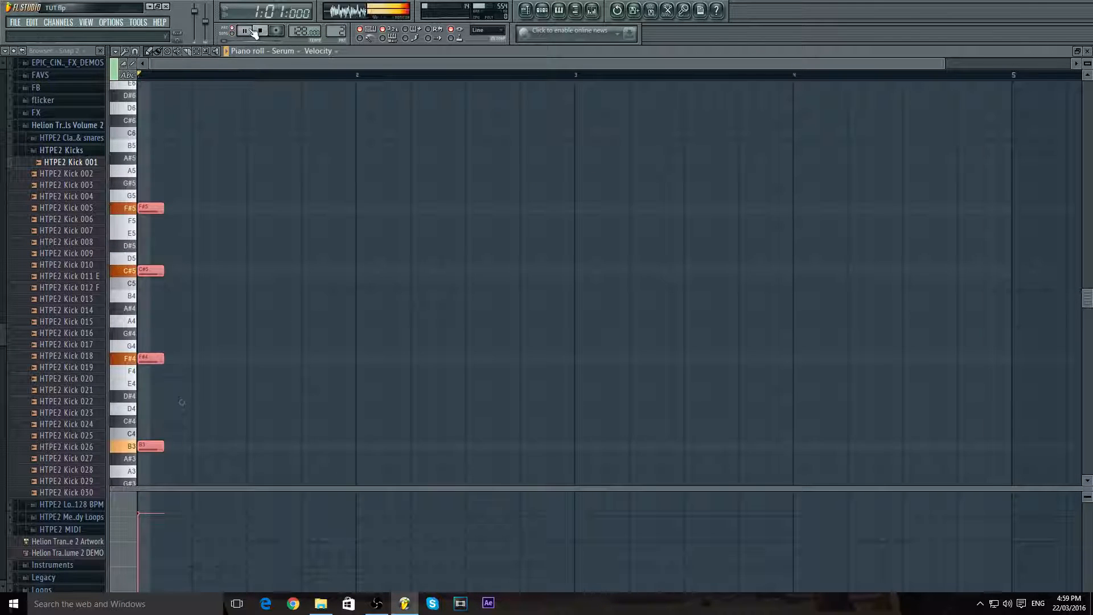
pyautogui.click(261, 31)
# - Delete the B3 note from the chord pasted in the Serum piano roll
pyautogui.scroll(-1, 271, 135)
pyautogui.scroll(-3, 266, 200)
pyautogui.scroll(2, 228, 262)
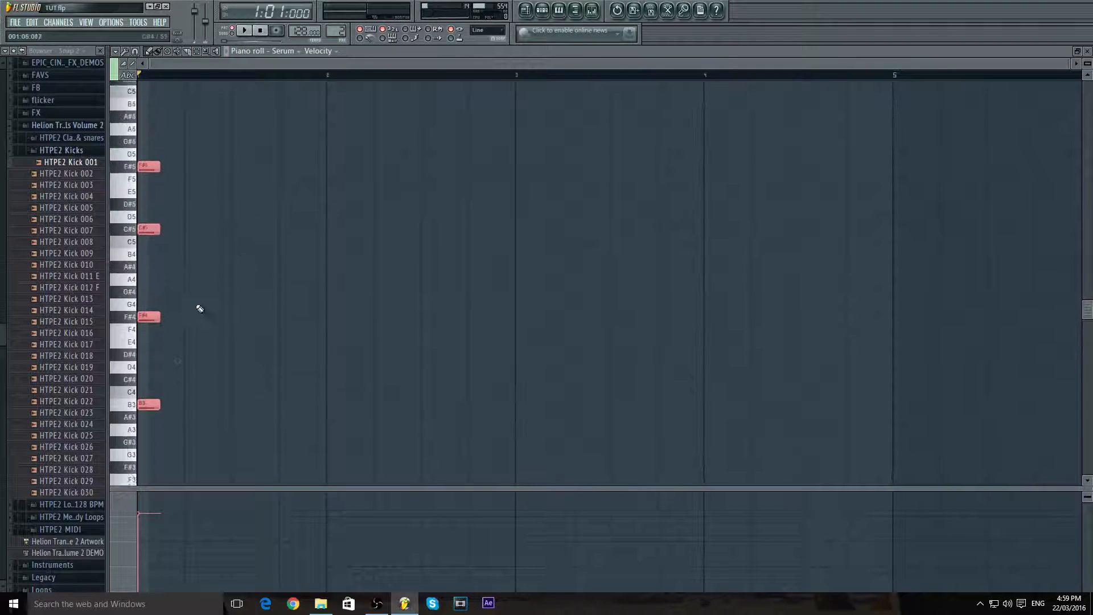
pyautogui.scroll(-4, 188, 347)
pyautogui.scroll(4, 160, 285)
pyautogui.scroll(1, 129, 219)
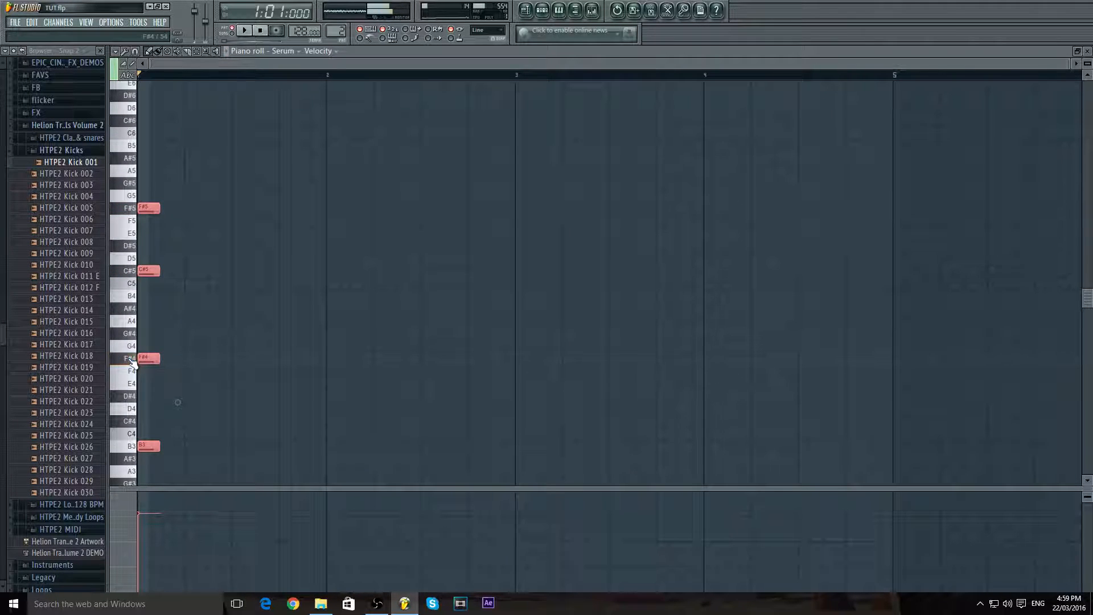
pyautogui.scroll(-1, 145, 346)
pyautogui.rightClick(148, 409)
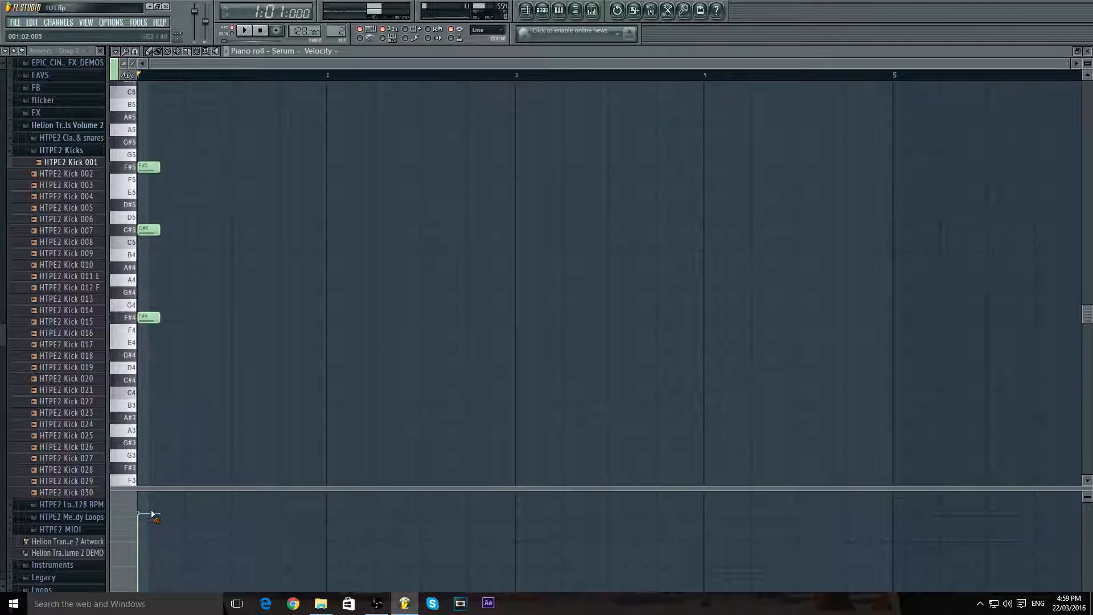
pyautogui.scroll(3, 153, 308)
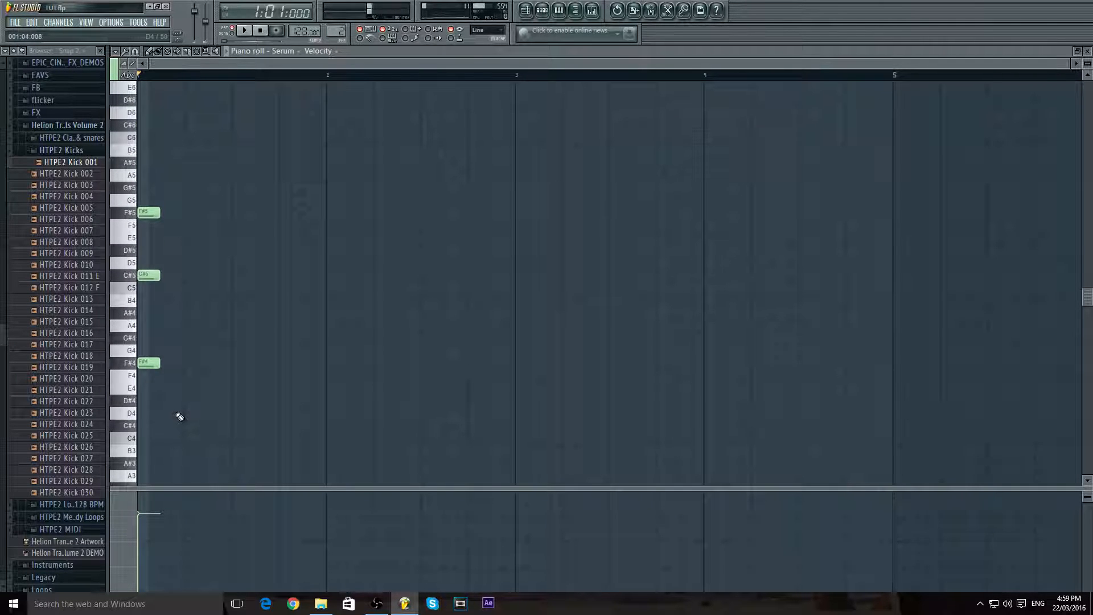
# - Transpose all the remaining Serum notes up one octave and play them back briefly
pyautogui.hotkey('ctrl', 'a')
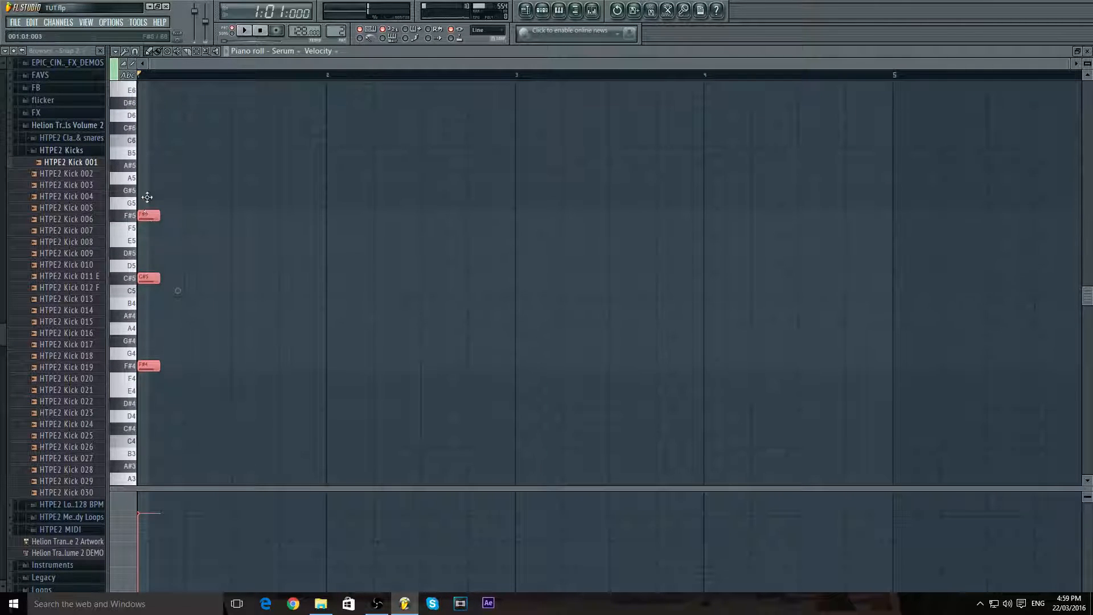
pyautogui.hotkey('ctrl', 'Up')
pyautogui.scroll(3, 134, 182)
pyautogui.click(245, 31)
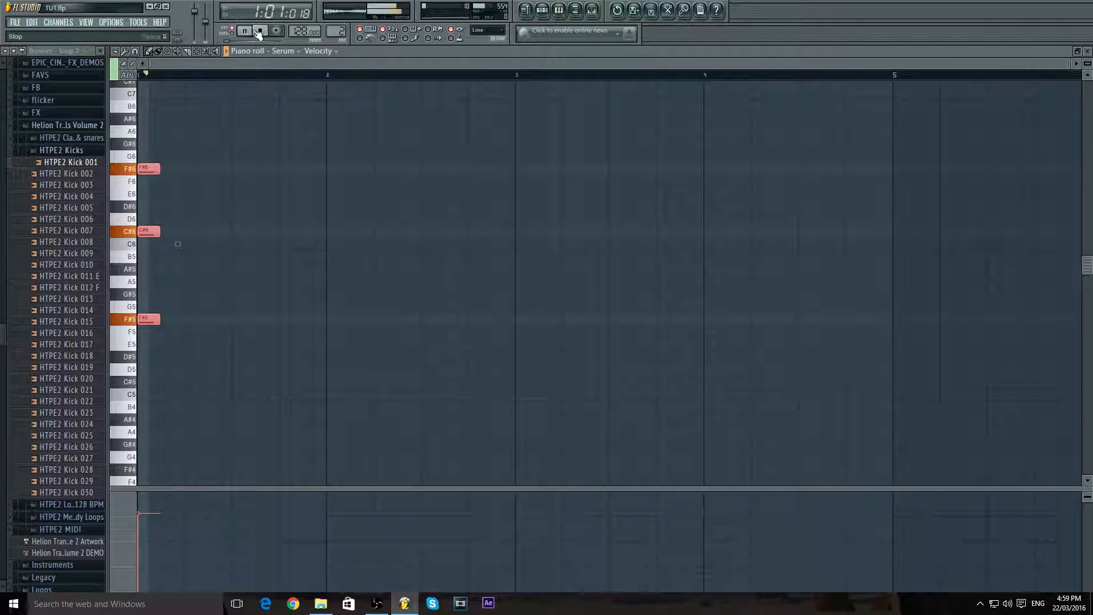
pyautogui.click(260, 31)
# - Stagger the C#6 and F#5 notes so they follow F#6 one after another without overlap, and play the pattern
pyautogui.moveTo(207, 365); pyautogui.dragTo(160, 235)
pyautogui.moveTo(200, 373); pyautogui.dragTo(170, 322)
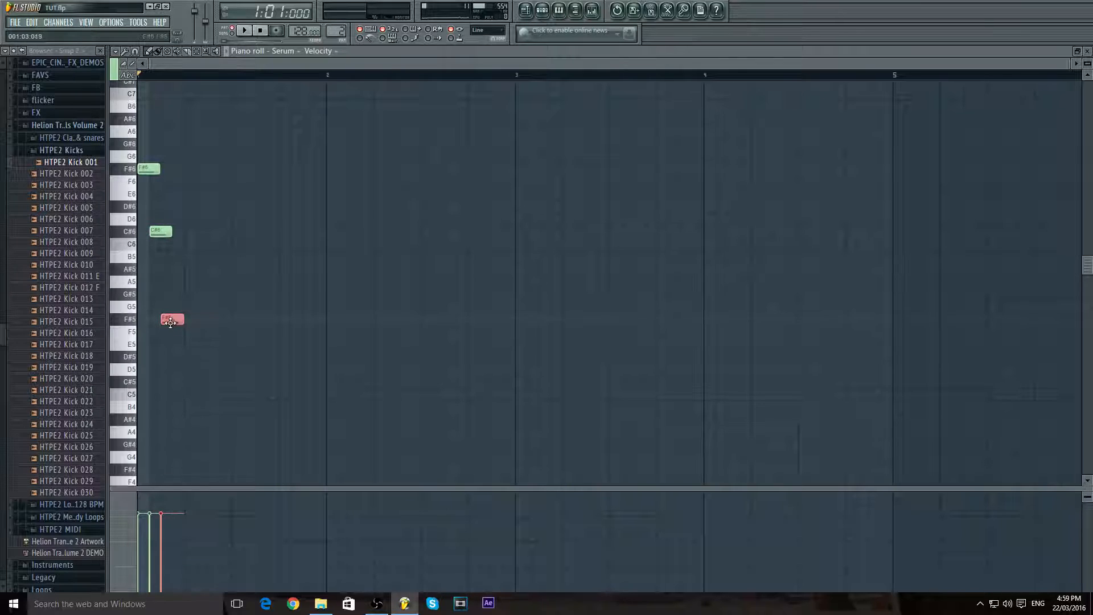
pyautogui.click(244, 31)
pyautogui.moveTo(158, 230); pyautogui.dragTo(170, 231)
pyautogui.moveTo(172, 319); pyautogui.dragTo(196, 319)
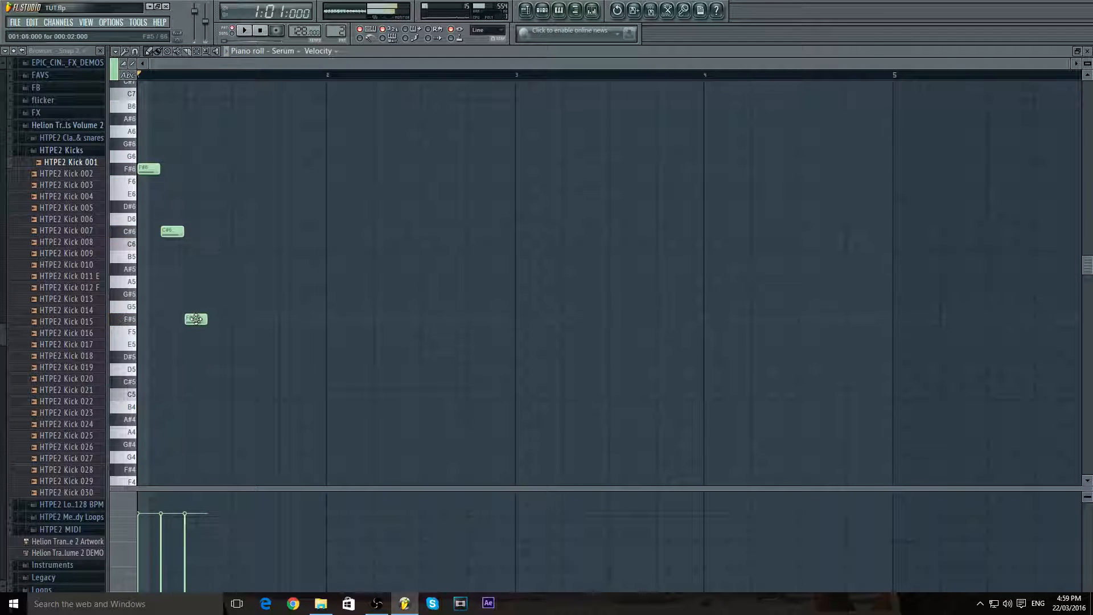
pyautogui.click(248, 30)
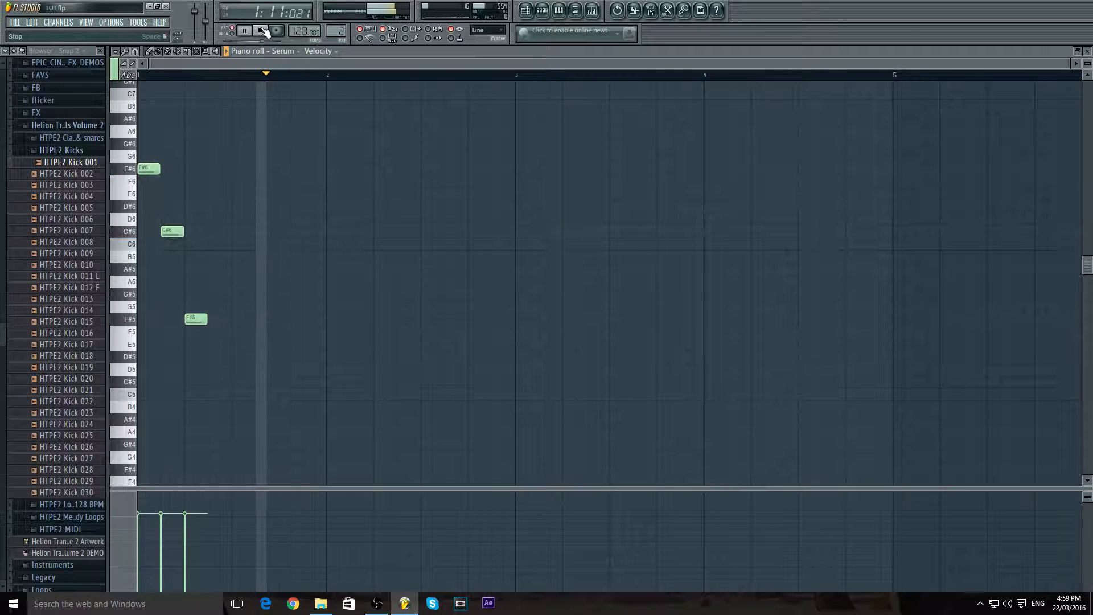
pyautogui.click(261, 31)
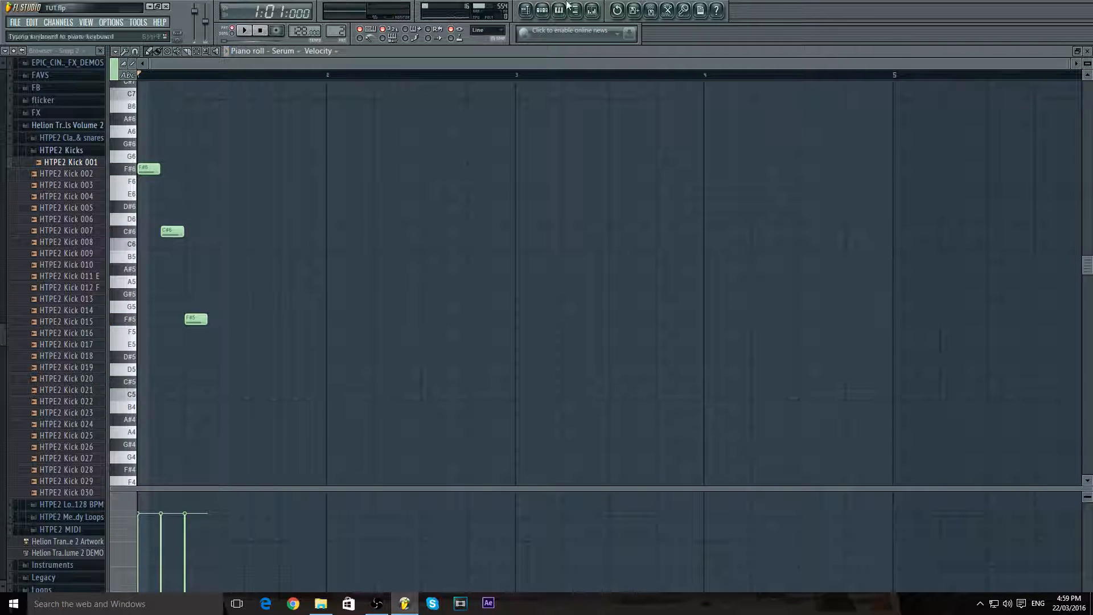
# - Place the Pattern 2 clip on Track 2 at bar 9 of the playlist and play the song from there
pyautogui.click(530, 13)
pyautogui.moveTo(373, 122)
pyautogui.mouseDown()
pyautogui.moveTo(556, 105)
pyautogui.moveTo(545, 105)
pyautogui.mouseUp()
pyautogui.click(538, 75)
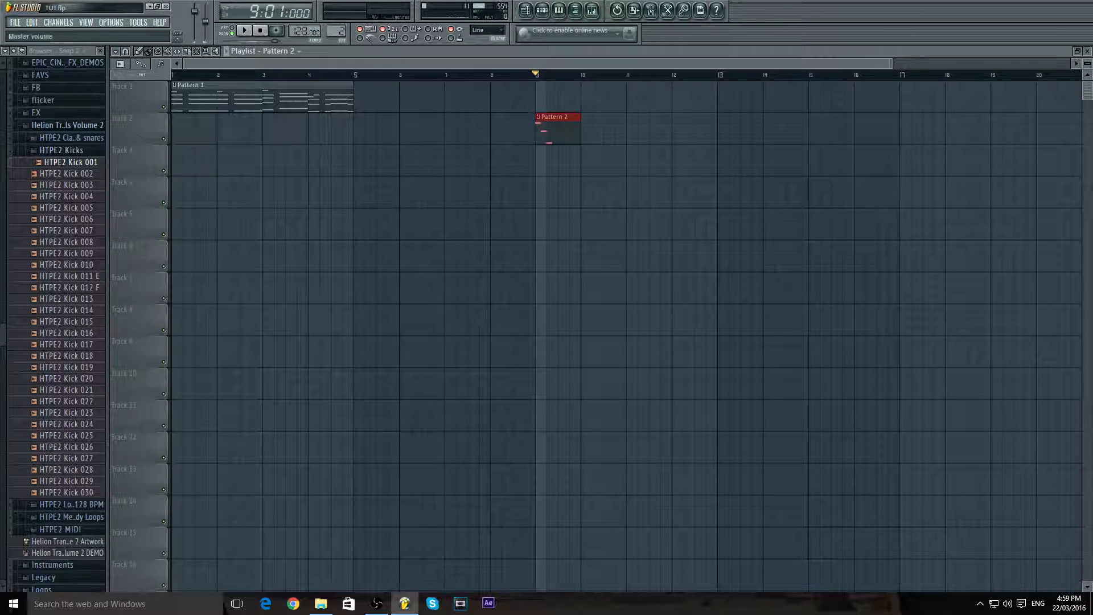
pyautogui.click(245, 31)
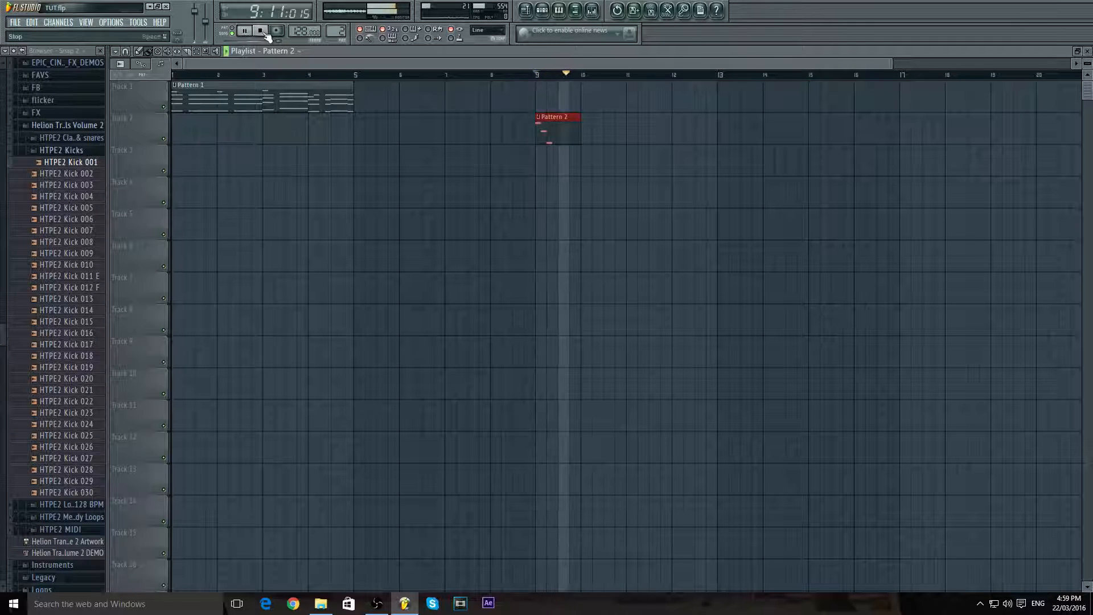
# - Extend the Pattern 2 clip to bar 11 and start a WAV export of playlist bars 9 to 13
pyautogui.moveTo(582, 127); pyautogui.dragTo(627, 127)
pyautogui.moveTo(545, 80); pyautogui.dragTo(717, 90)
pyautogui.click(14, 27)
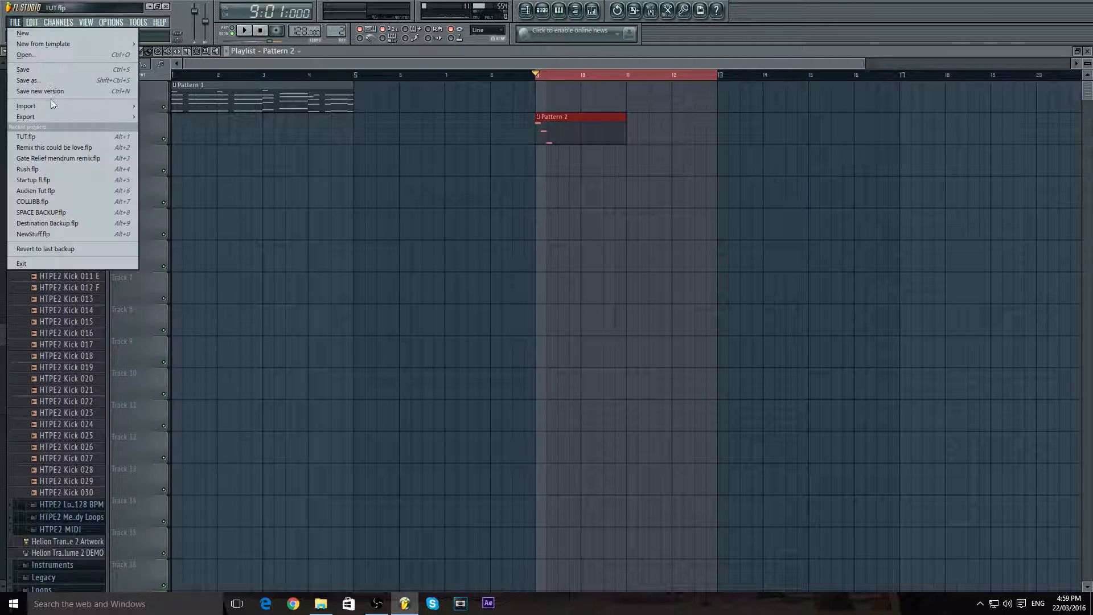
pyautogui.moveTo(29, 116)
pyautogui.click(201, 127)
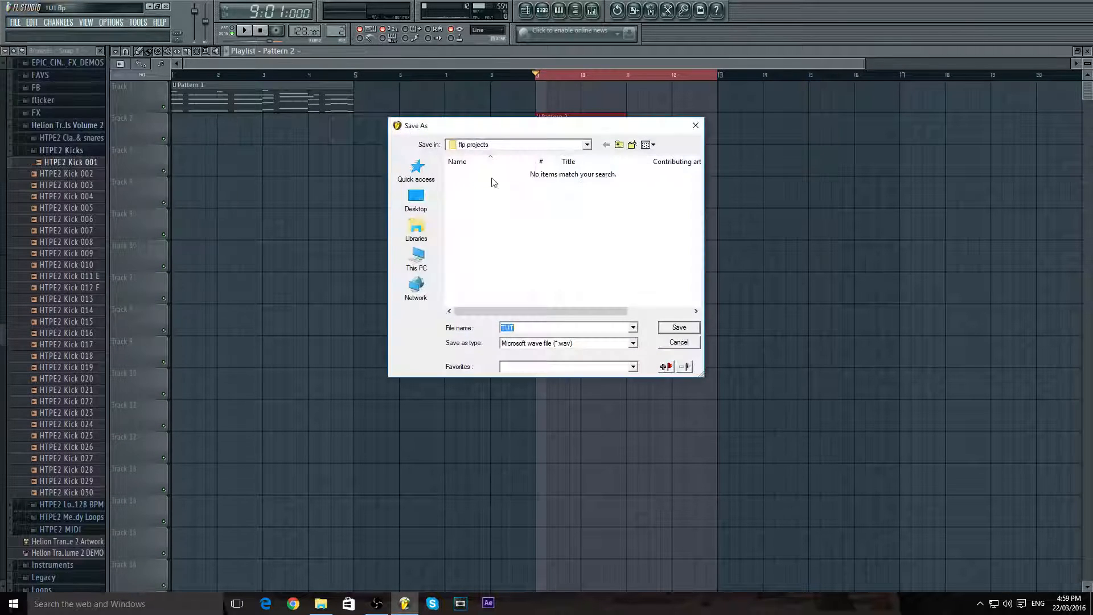
# - Create a TUTORIAL STEMS folder inside DATA STUFF on the desktop and open it as the export location
pyautogui.click(416, 199)
pyautogui.click(410, 254)
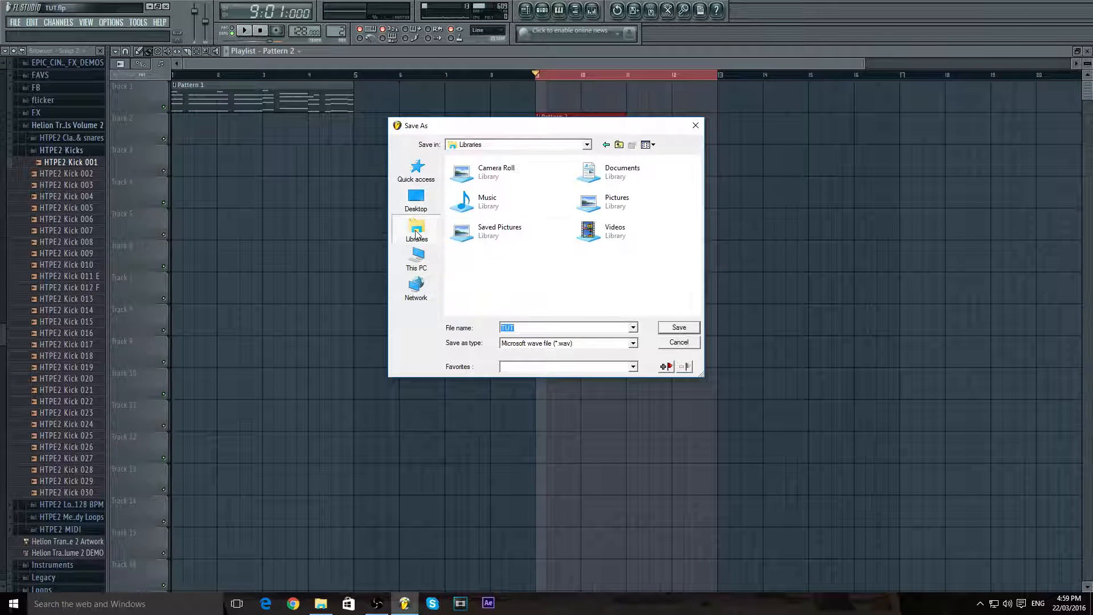
pyautogui.click(416, 200)
pyautogui.scroll(-10, 573, 259)
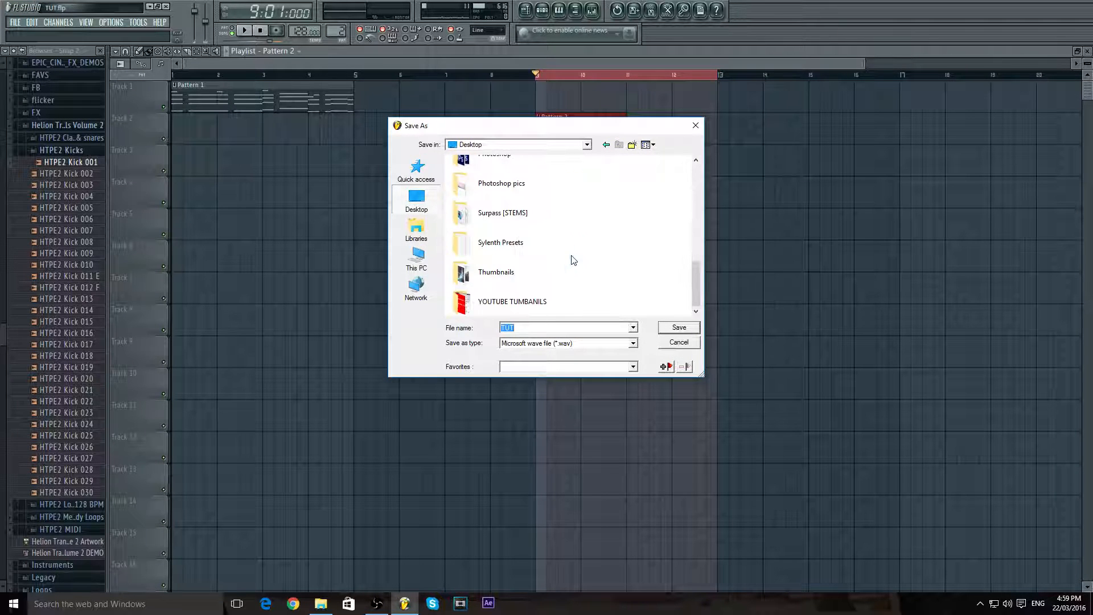
pyautogui.scroll(1, 531, 242)
pyautogui.scroll(-1, 531, 230)
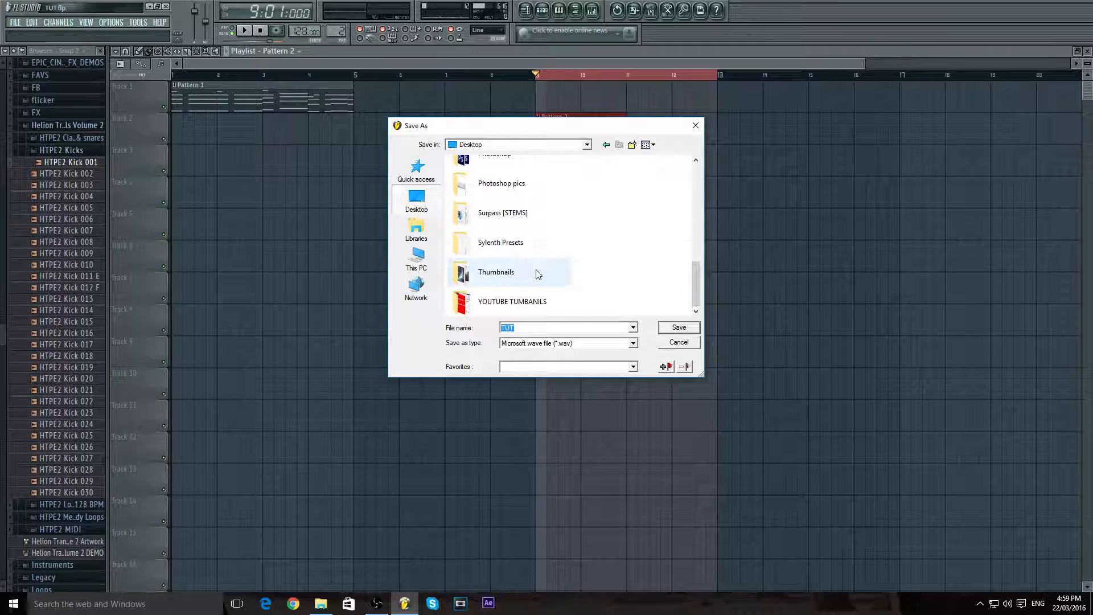
pyautogui.scroll(4, 538, 275)
pyautogui.doubleClick(490, 185)
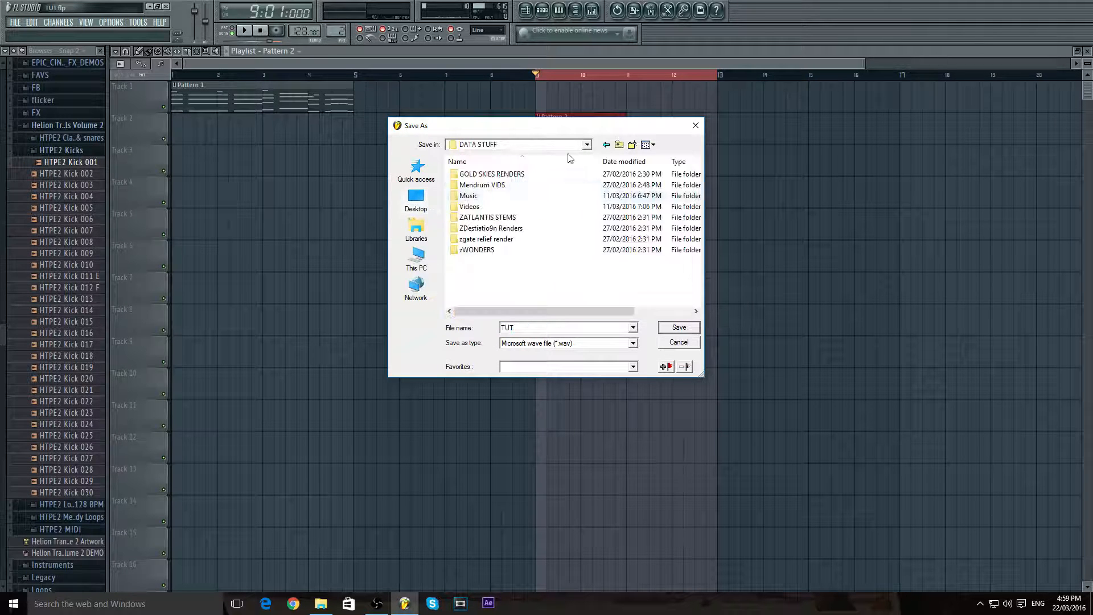
pyautogui.click(631, 145)
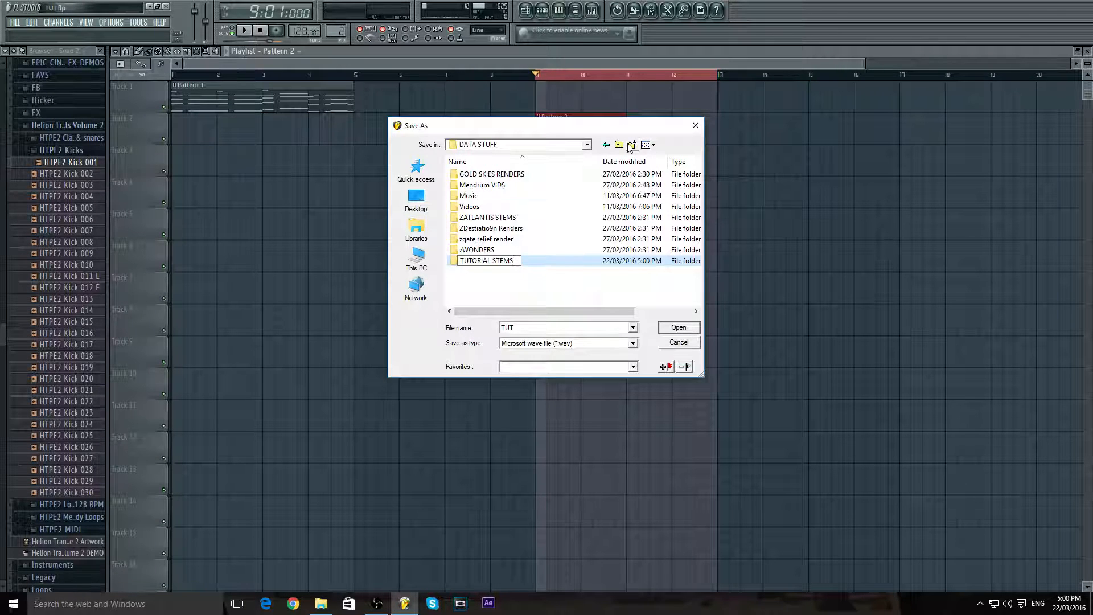
pyautogui.press('Return')
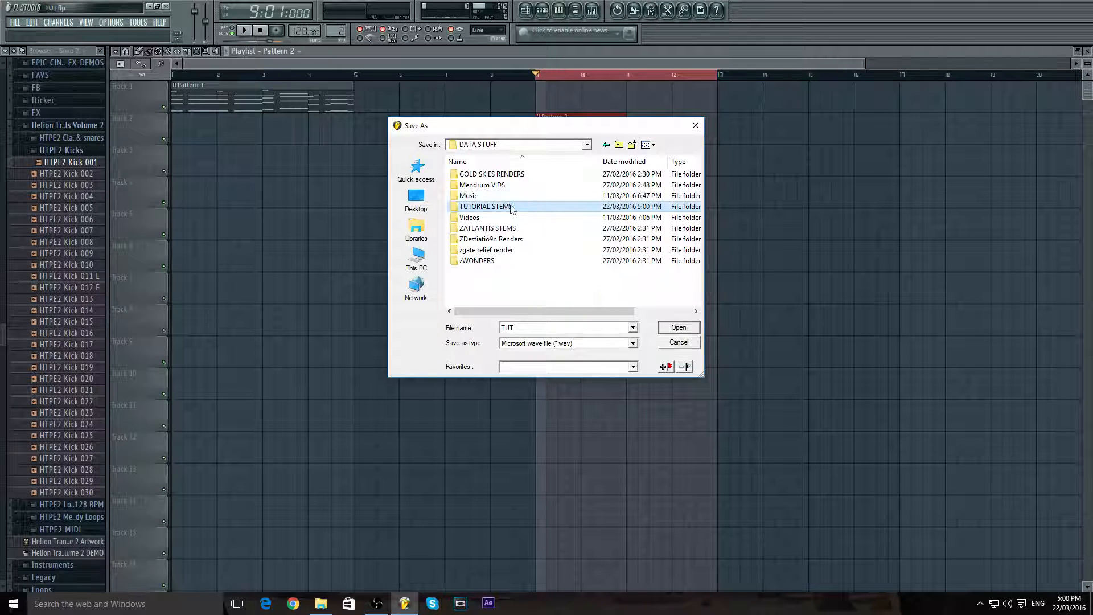
pyautogui.doubleClick(539, 208)
# - Name the export amb, render the selection as a WAV file, and play the playlist briefly
pyautogui.doubleClick(528, 327)
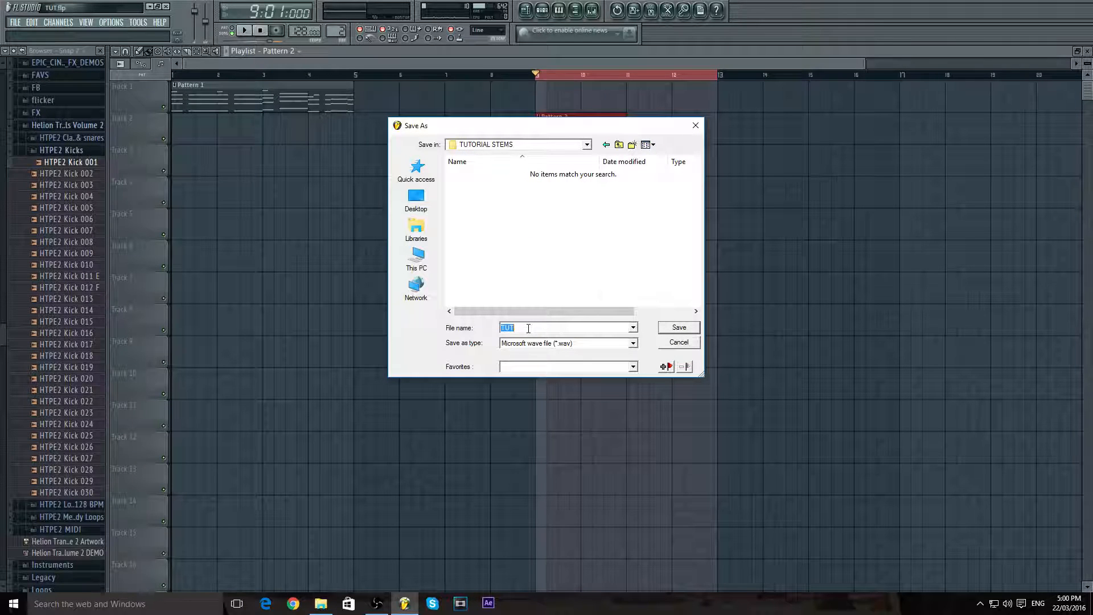
pyautogui.press('Return')
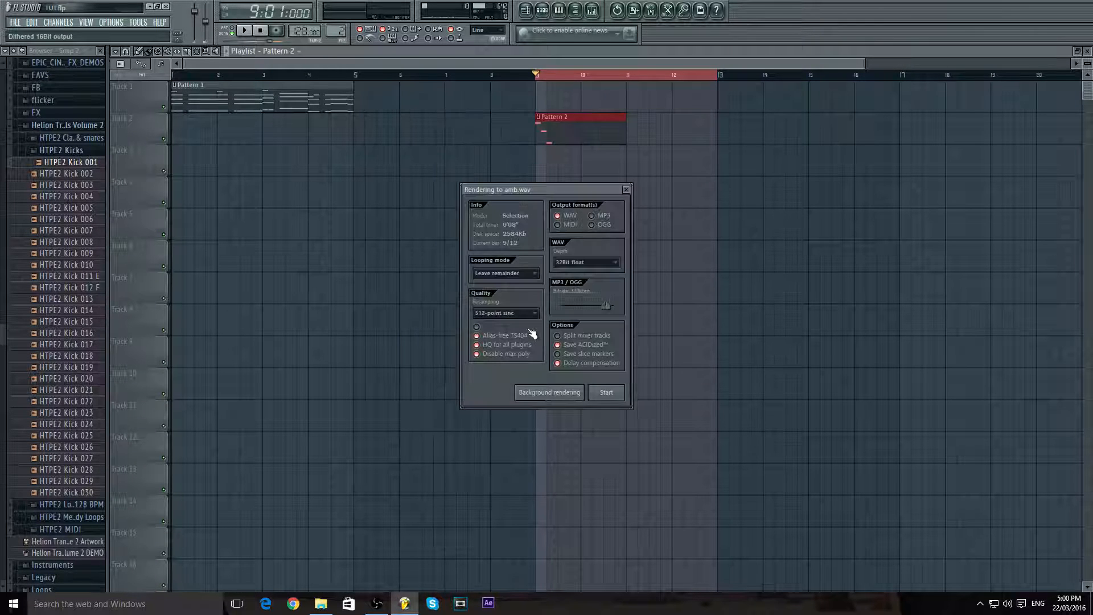
pyautogui.click(606, 392)
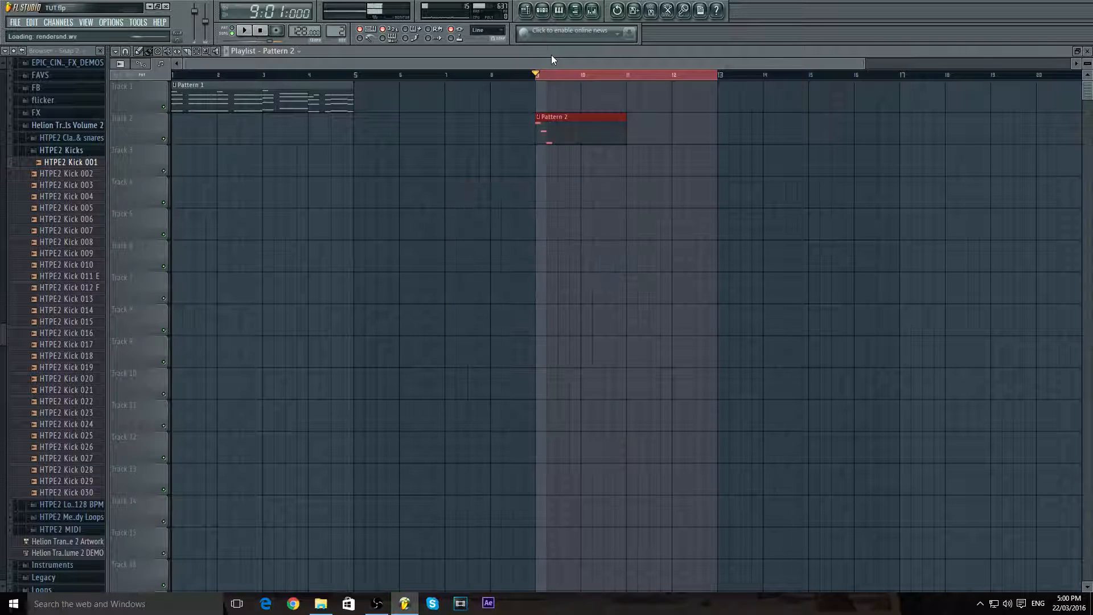
pyautogui.press('space')
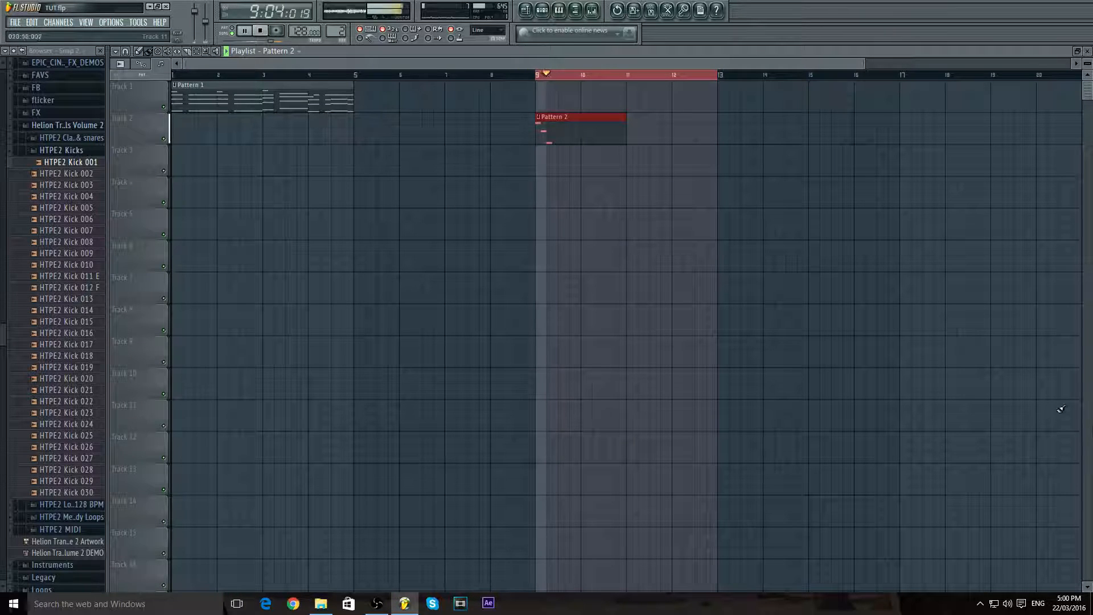
pyautogui.click(261, 31)
# - Switch to the desktop, open TUTORIAL STEMS inside DATA STUFF, and bring the amb file onto Track 2 of the FL Studio playlist
pyautogui.click(1092, 607)
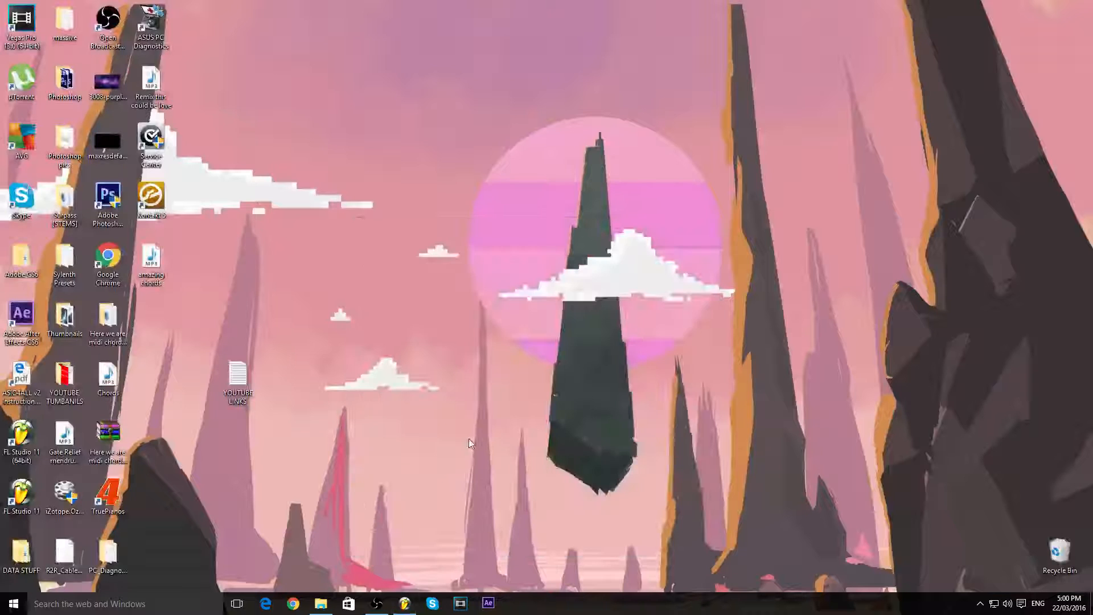
pyautogui.doubleClick(21, 552)
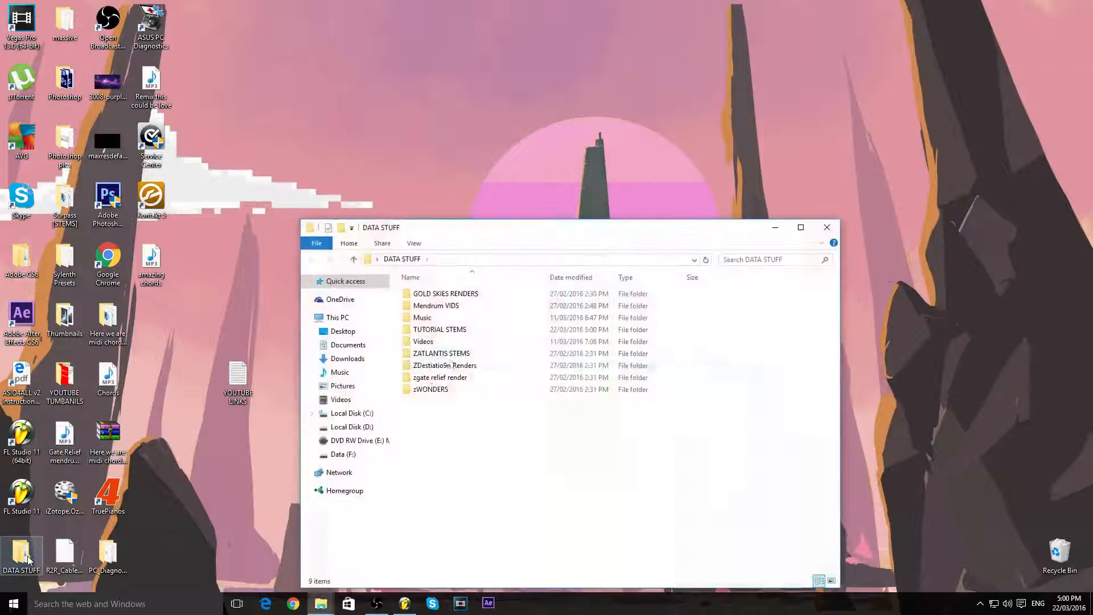
pyautogui.doubleClick(454, 326)
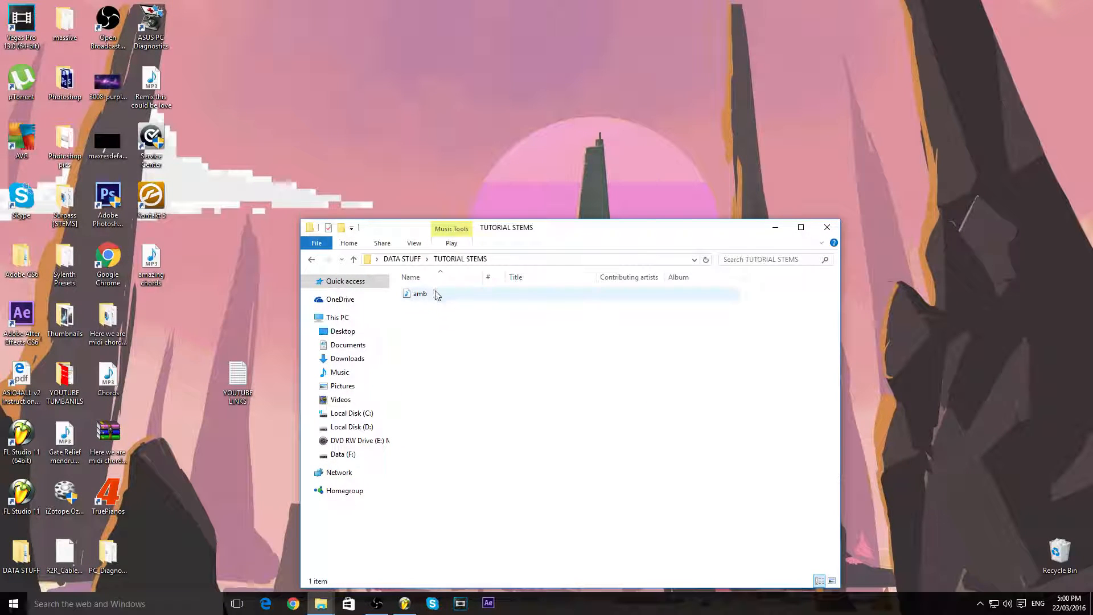
pyautogui.moveTo(435, 291); pyautogui.dragTo(544, 187)
pyautogui.click(574, 216)
pyautogui.moveTo(666, 225); pyautogui.dragTo(556, 133)
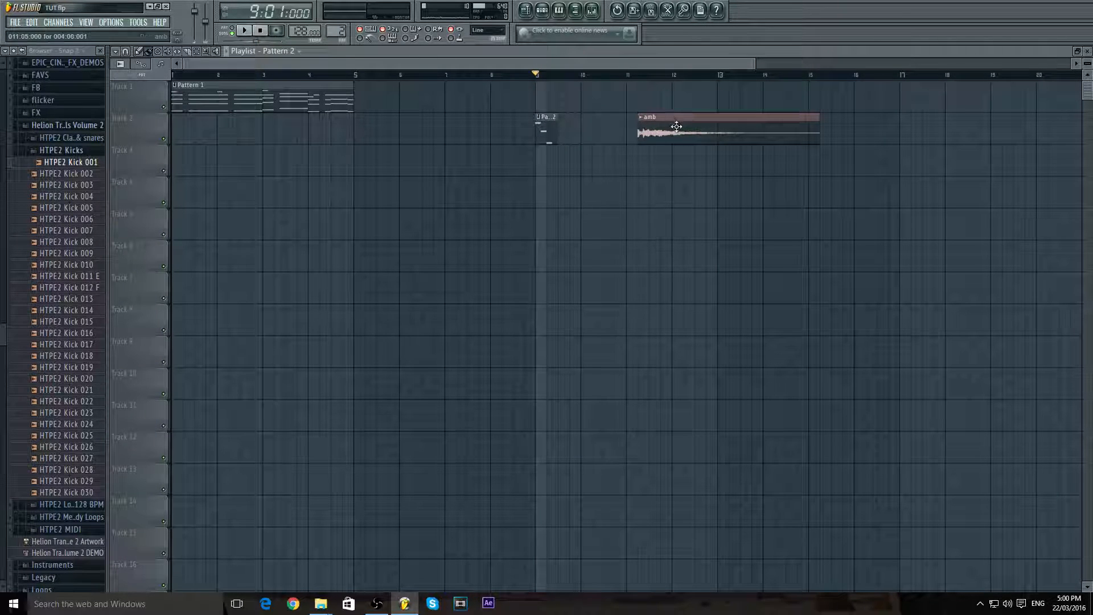
# - Play the amb clip directly after Pattern 2, delete the Pattern 2 clip, and move amb to bar 9
pyautogui.moveTo(677, 122); pyautogui.dragTo(597, 122)
pyautogui.click(247, 32)
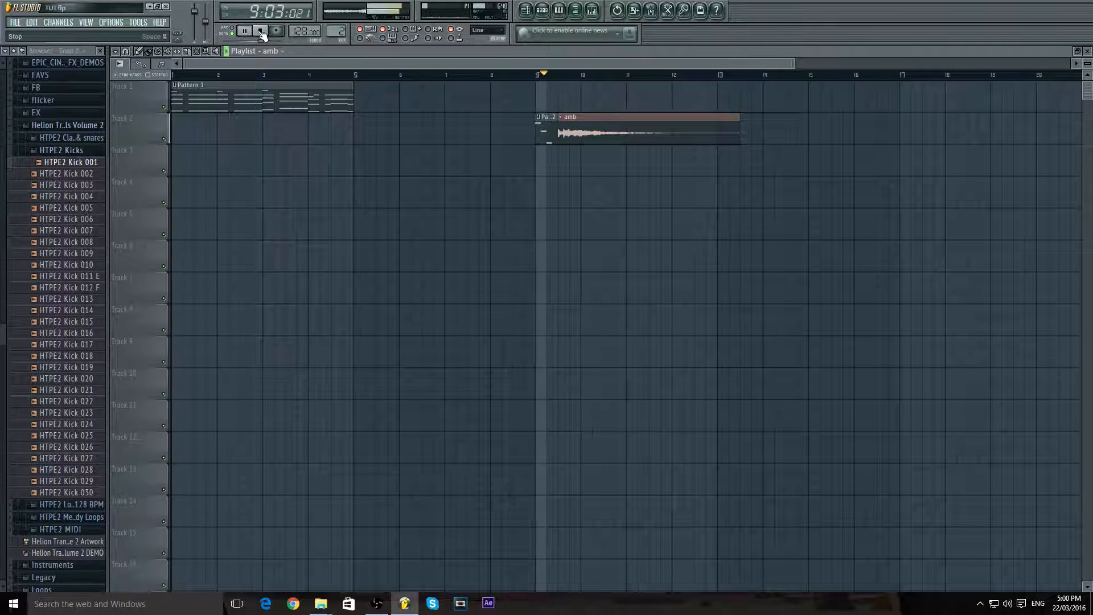
pyautogui.rightClick(543, 128)
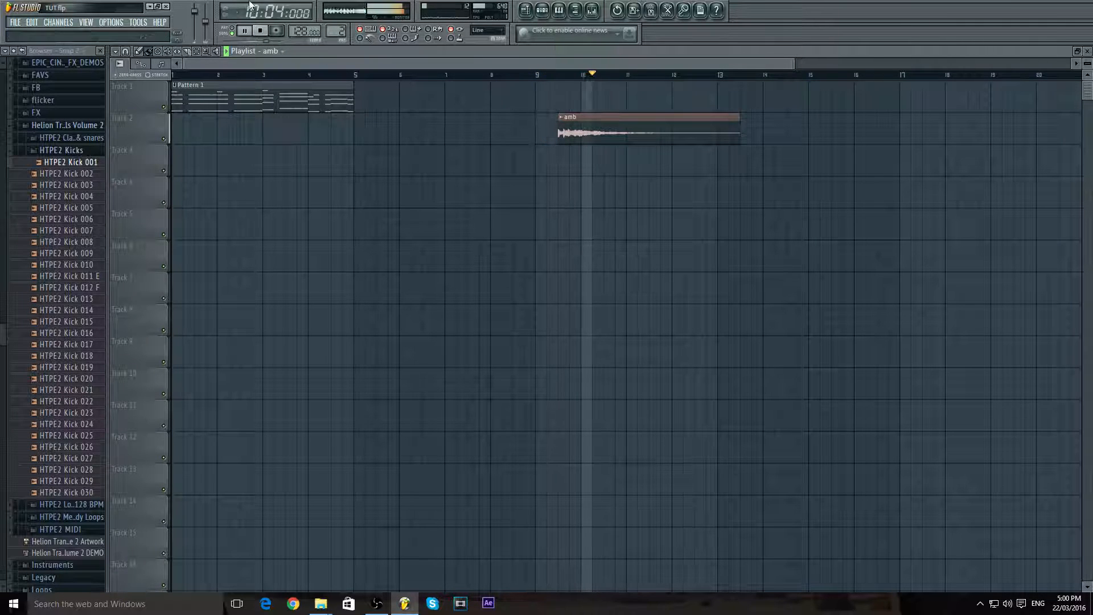
pyautogui.click(260, 31)
pyautogui.moveTo(604, 131); pyautogui.dragTo(582, 128)
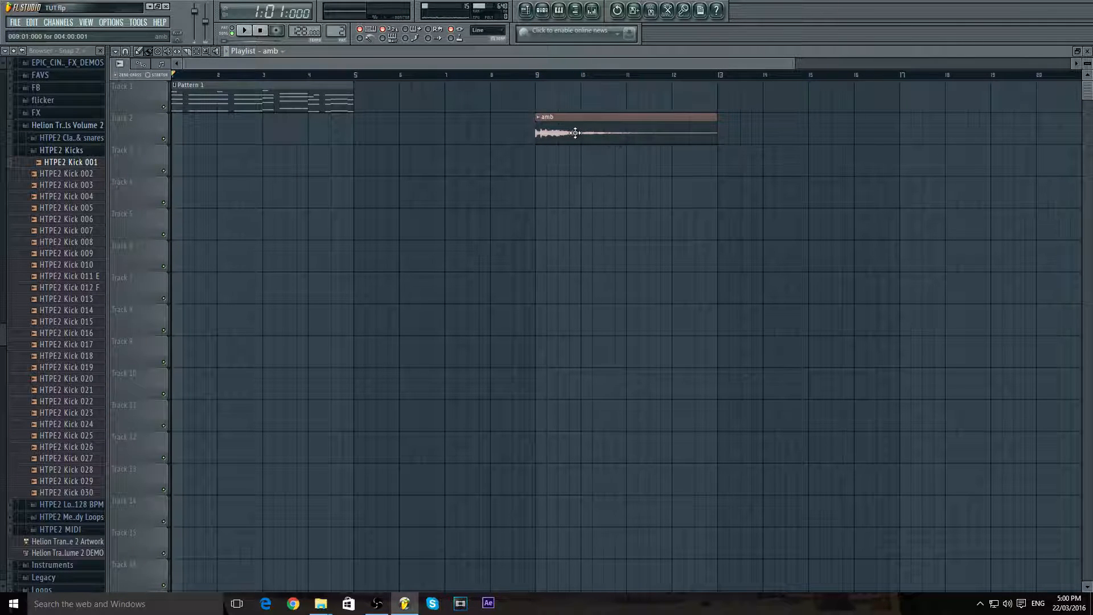
# - Open the amb clip's channel settings and assign it to a free mixer track
pyautogui.doubleClick(575, 133)
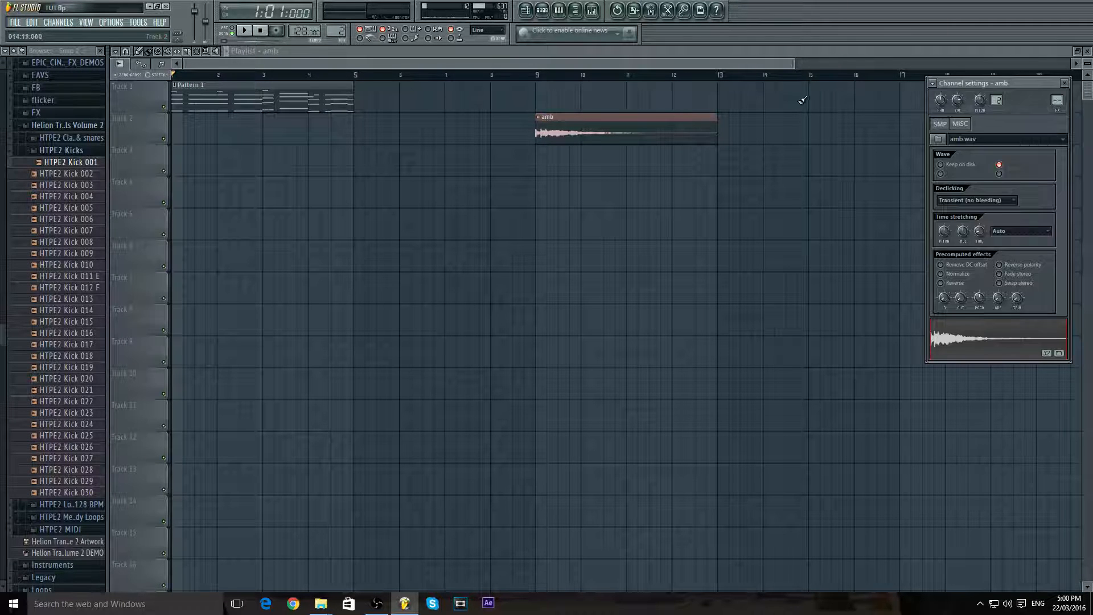
pyautogui.click(933, 84)
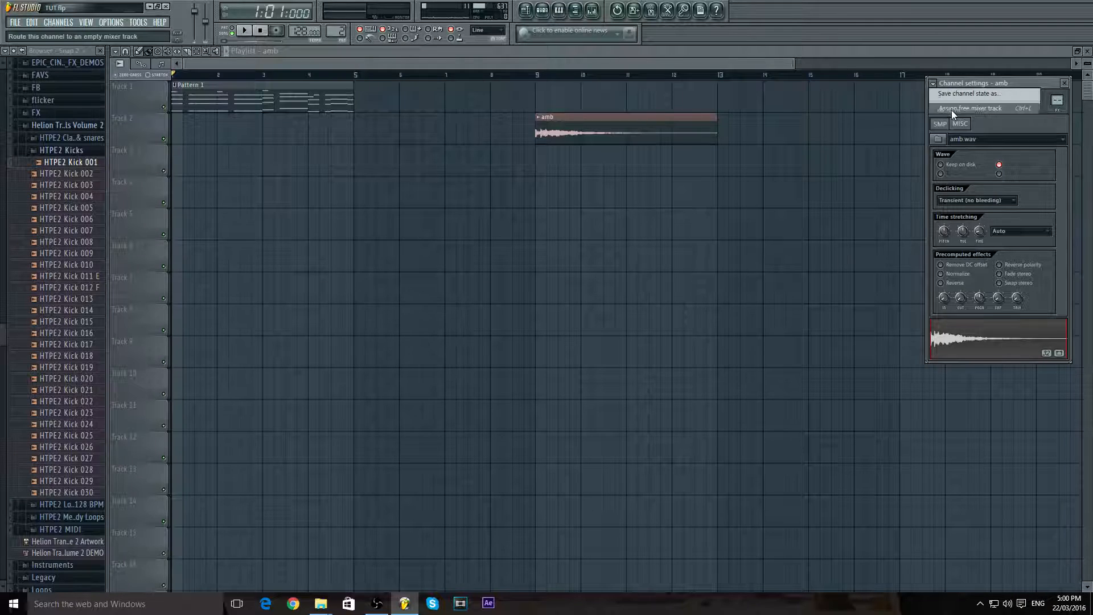
pyautogui.click(951, 111)
pyautogui.moveTo(390, 78); pyautogui.dragTo(409, 188)
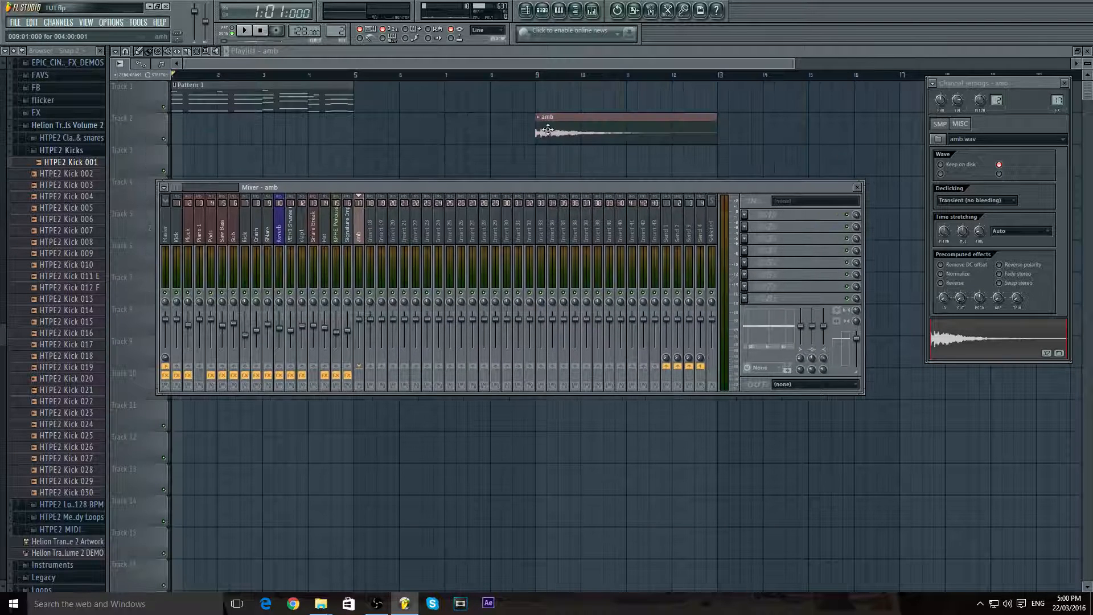
# - Trim the start of the amb clip to bar 10, then to step 9 of that bar, auditioning it from each point
pyautogui.moveTo(536, 132); pyautogui.dragTo(580, 132)
pyautogui.click(583, 76)
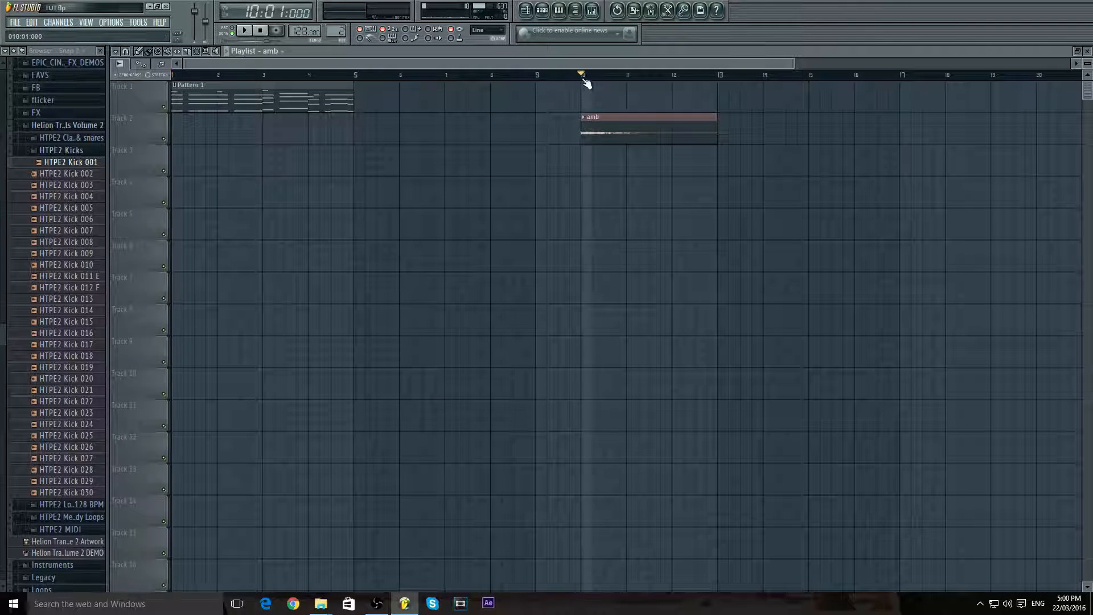
pyautogui.click(245, 30)
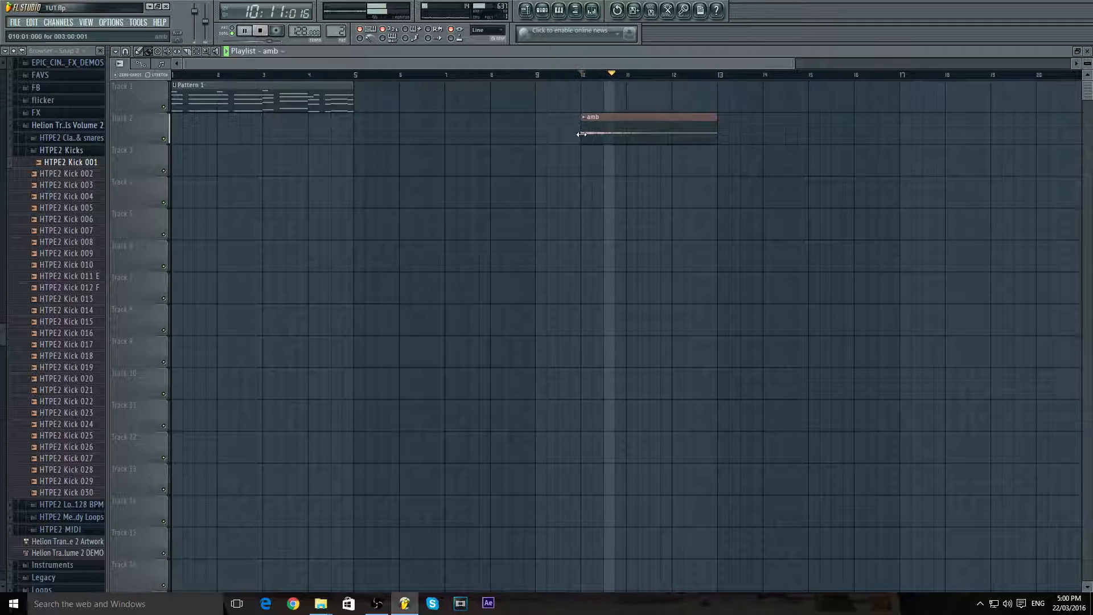
pyautogui.moveTo(581, 135); pyautogui.dragTo(605, 143)
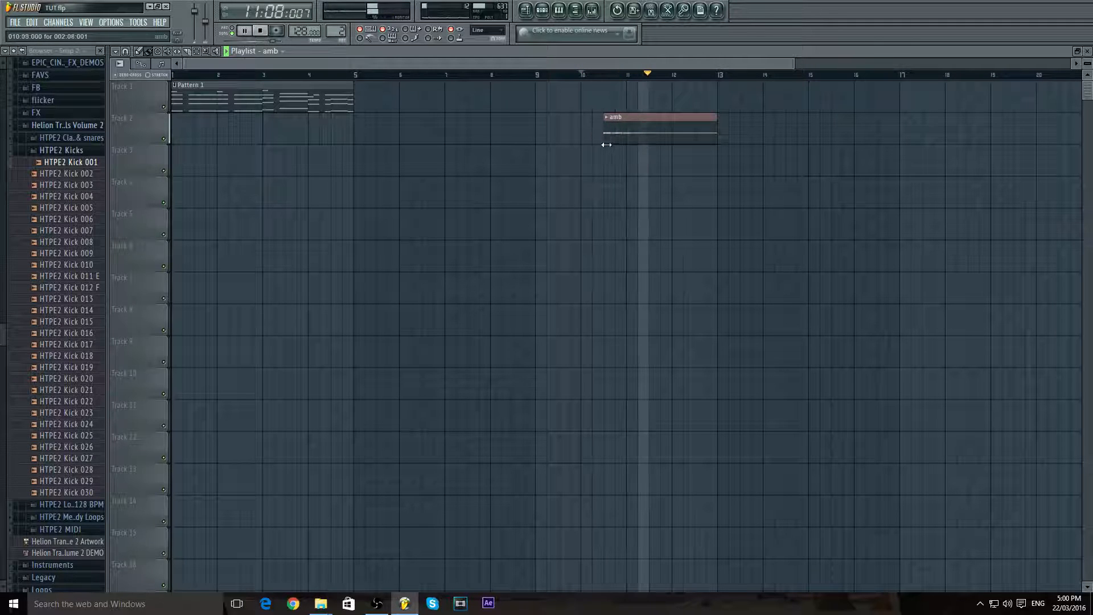
pyautogui.click(609, 77)
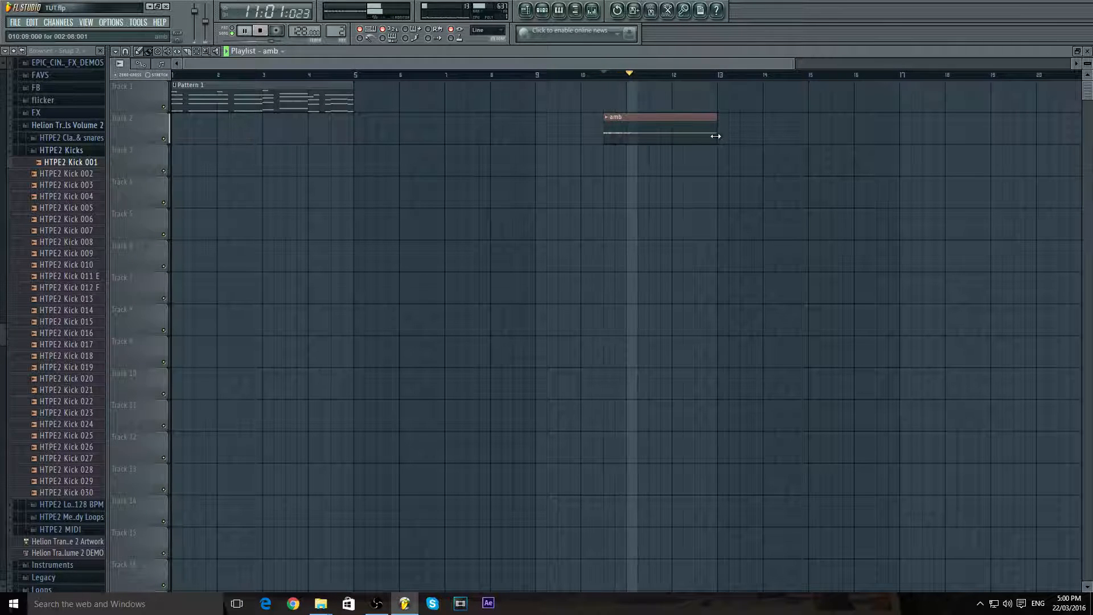
# - Shorten the amb clip to four steps from its end, trim its start to 10:11, and audition the remaining slice
pyautogui.moveTo(715, 135); pyautogui.dragTo(615, 174)
pyautogui.click(610, 76)
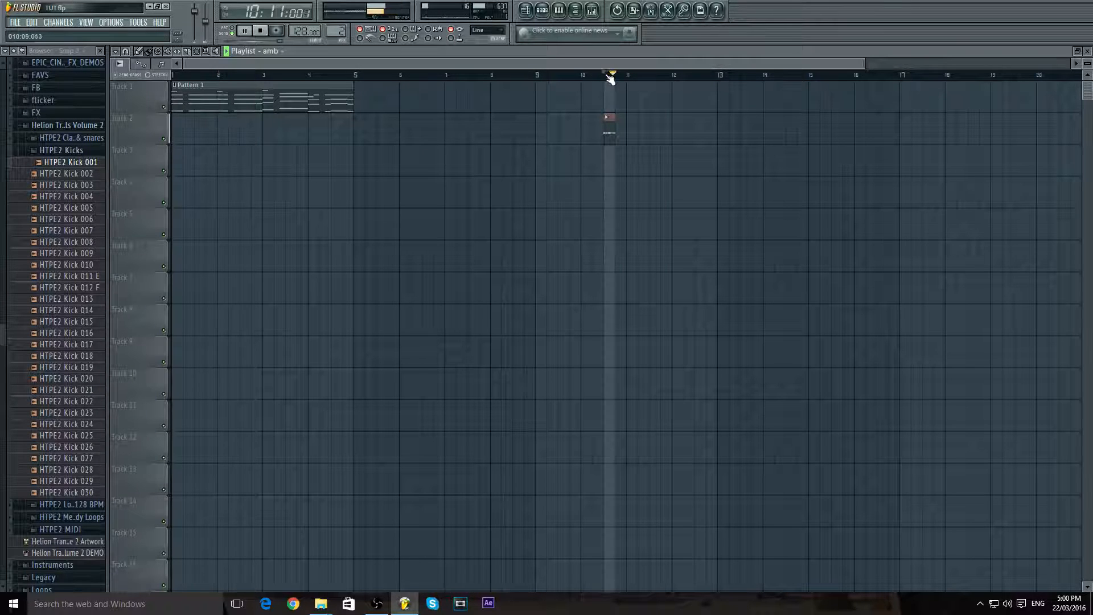
pyautogui.scroll(1, 615, 102)
pyautogui.scroll(4, 614, 131)
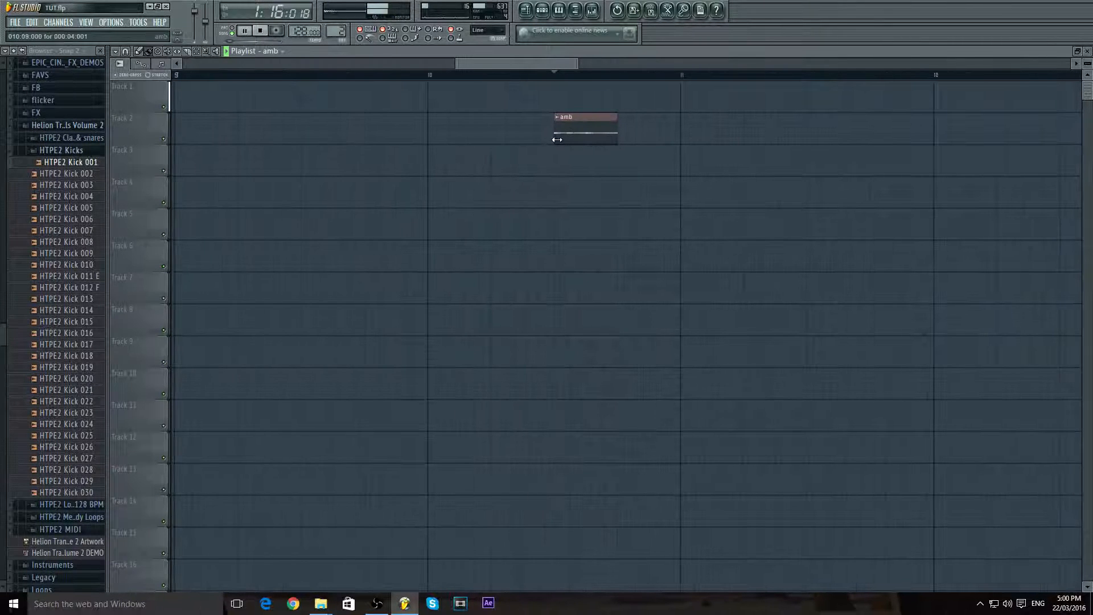
pyautogui.click(586, 75)
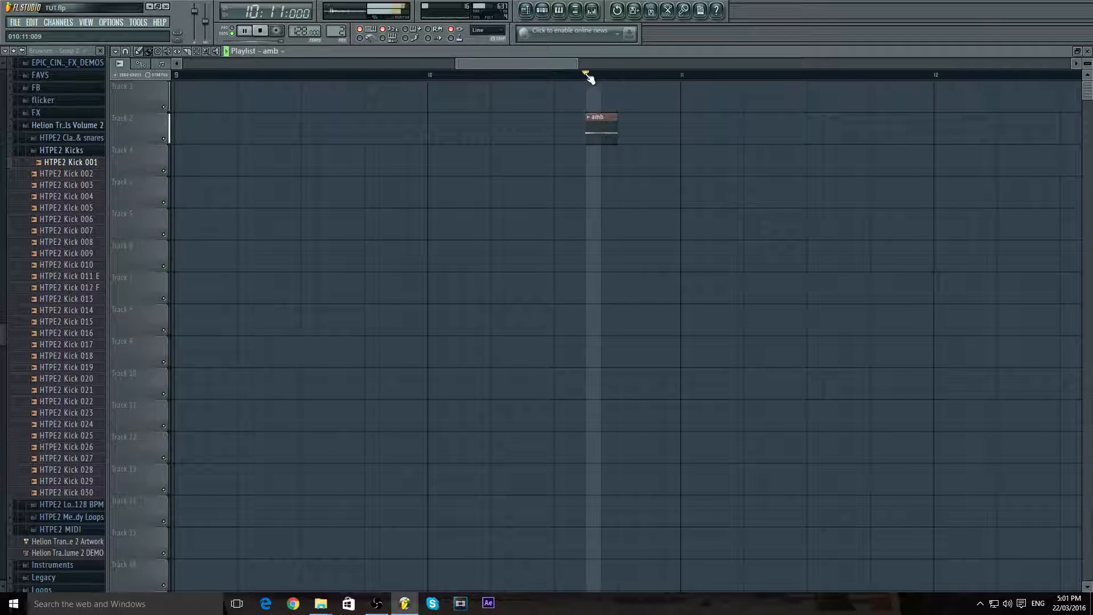
pyautogui.click(260, 30)
# - Copy the amb slice to 10:09, trim the copy to one step at 10:10, and replace the original with a one-step copy at 10:09
pyautogui.moveTo(599, 130); pyautogui.dragTo(567, 130)
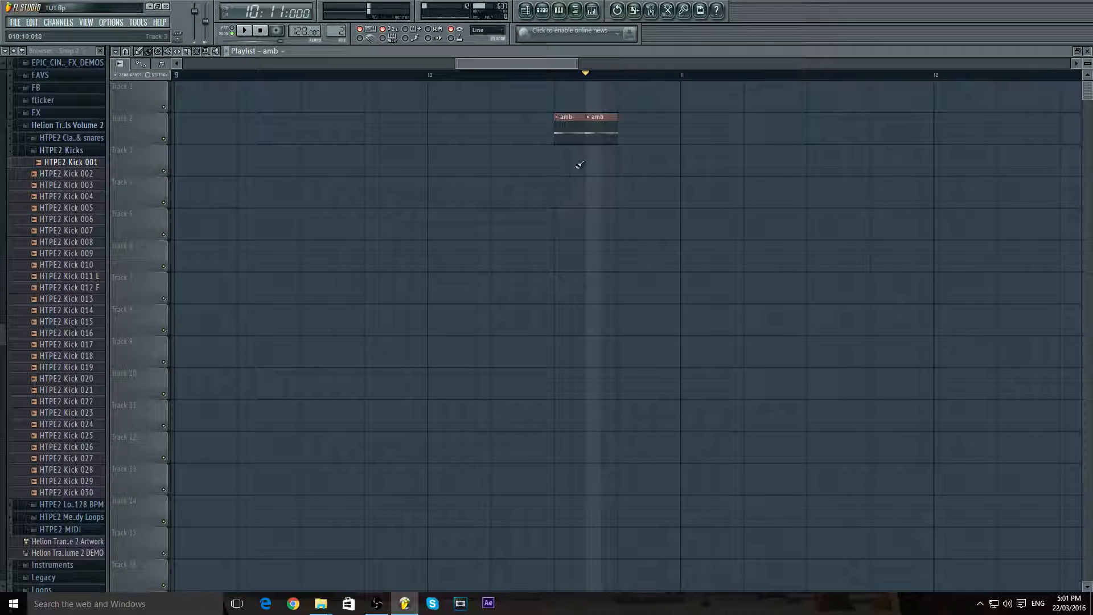
pyautogui.moveTo(553, 140); pyautogui.dragTo(565, 145)
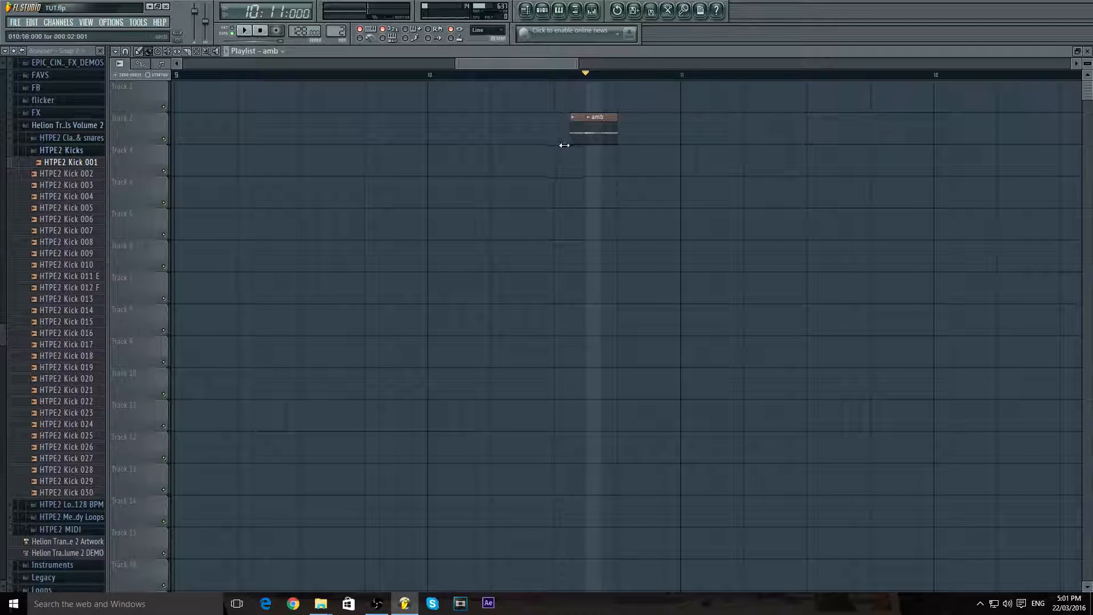
pyautogui.rightClick(605, 136)
pyautogui.click(563, 132)
pyautogui.rightClick(560, 132)
pyautogui.click(563, 133)
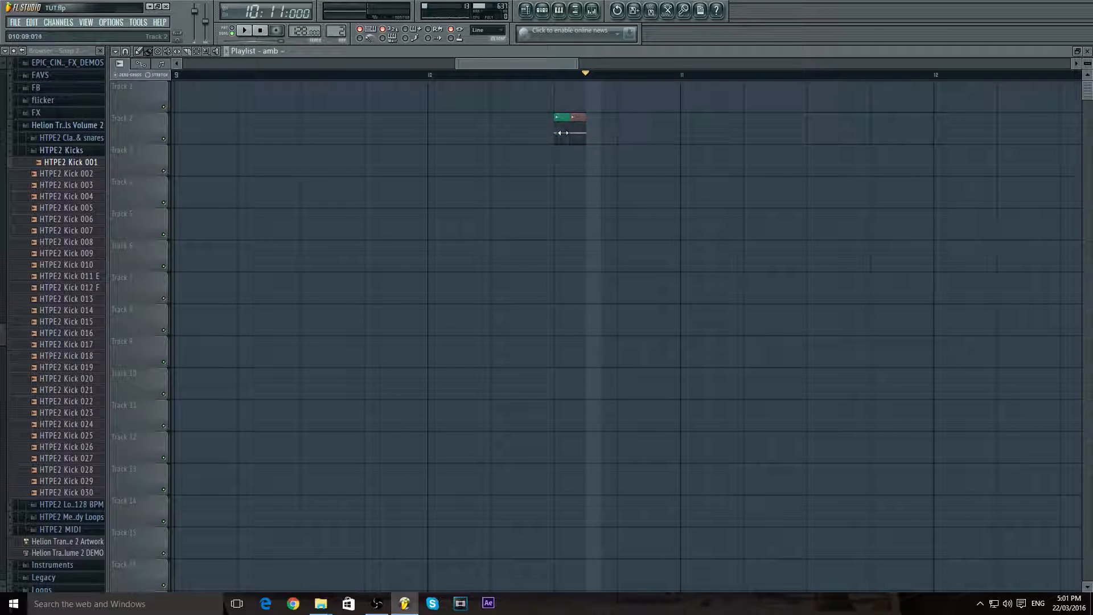
# - Fill Track 2 up to bar 11 with one-step amb slices and play them from 10:09
pyautogui.moveTo(627, 136); pyautogui.dragTo(675, 138)
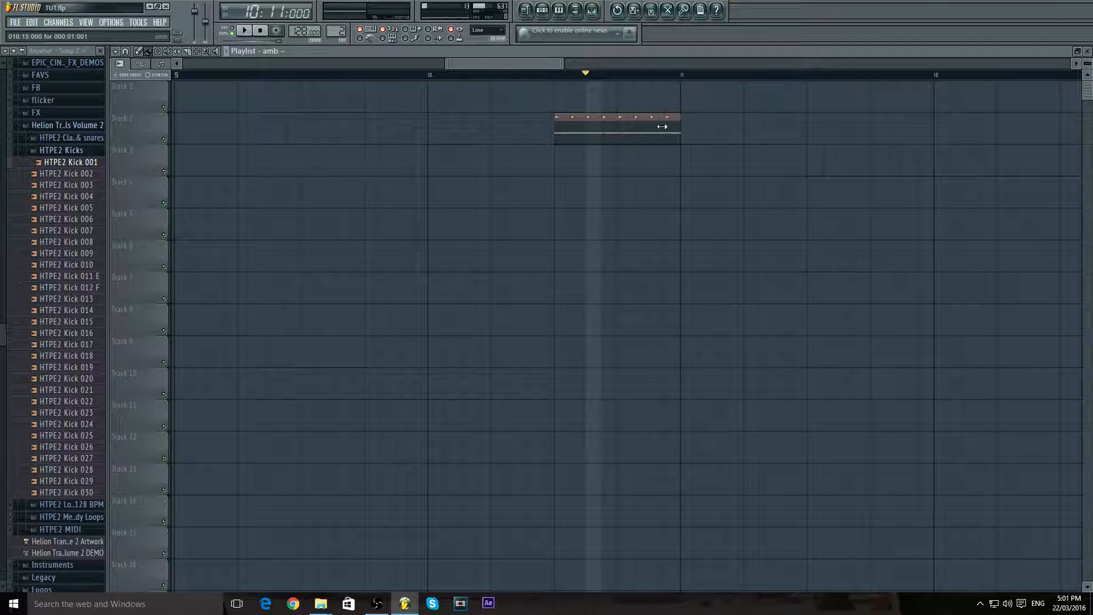
pyautogui.click(567, 80)
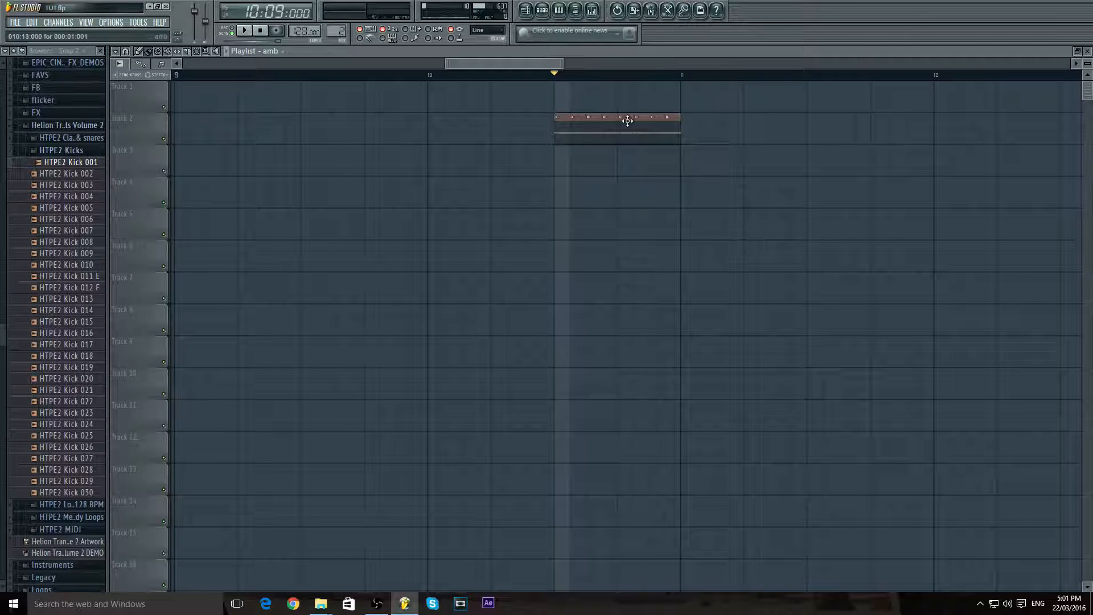
pyautogui.click(245, 31)
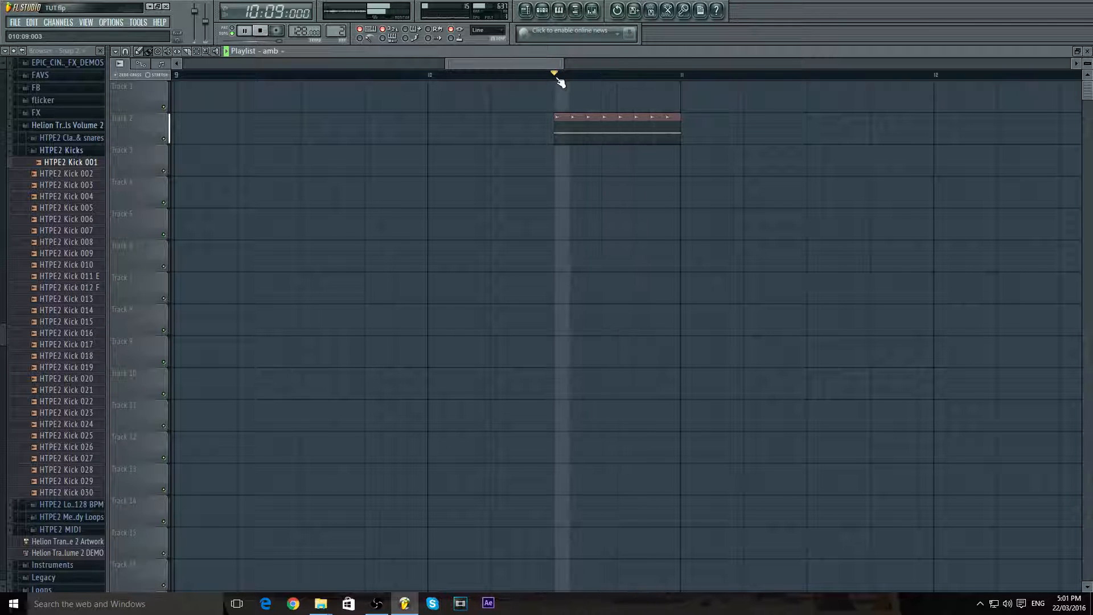
# - Stop playback and delete every amb slice in Track 2 except the first two
pyautogui.click(268, 32)
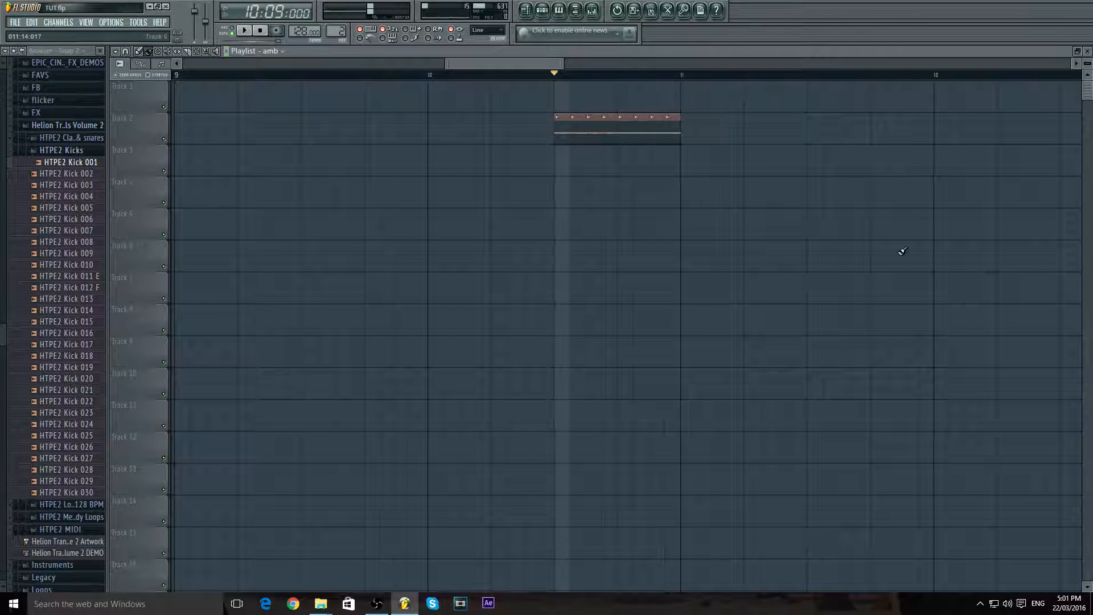
pyautogui.scroll(6, 478, 120)
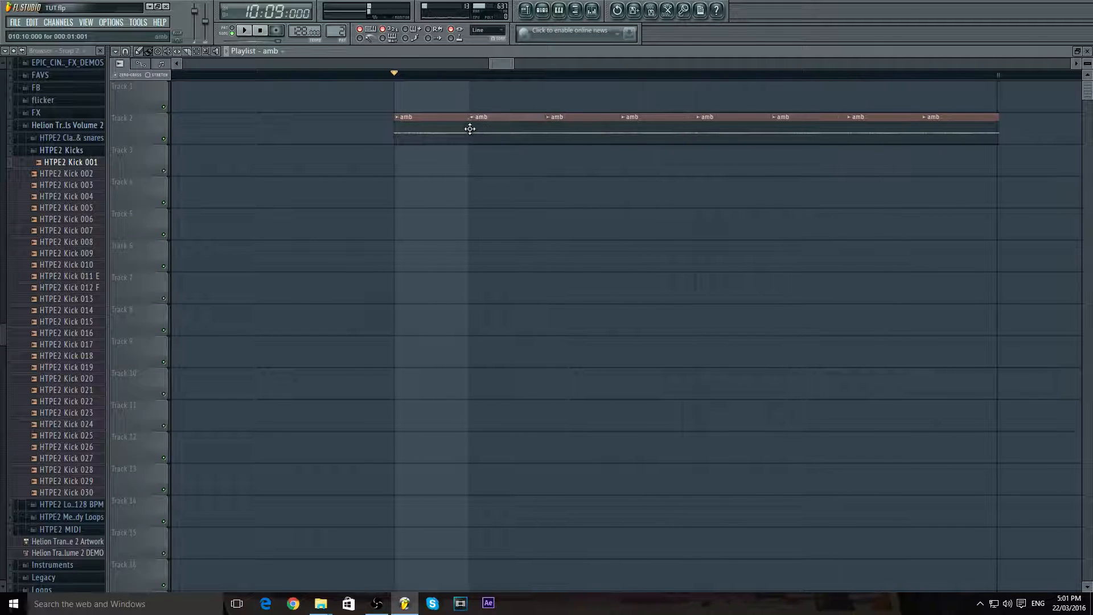
pyautogui.moveTo(470, 128); pyautogui.dragTo(495, 126)
pyautogui.scroll(2, 491, 117)
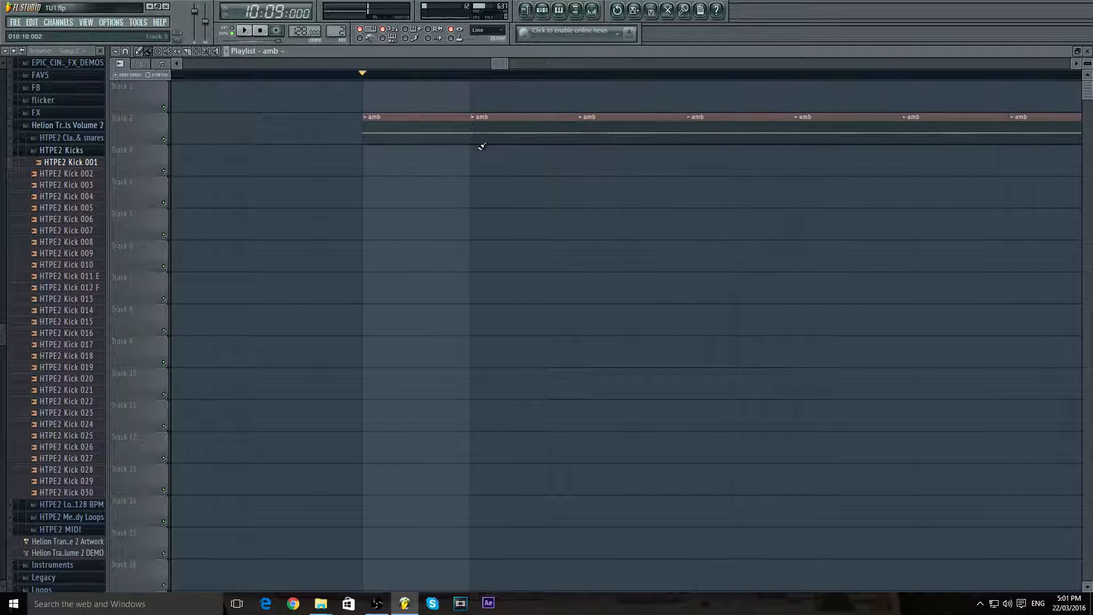
pyautogui.rightClick(649, 136)
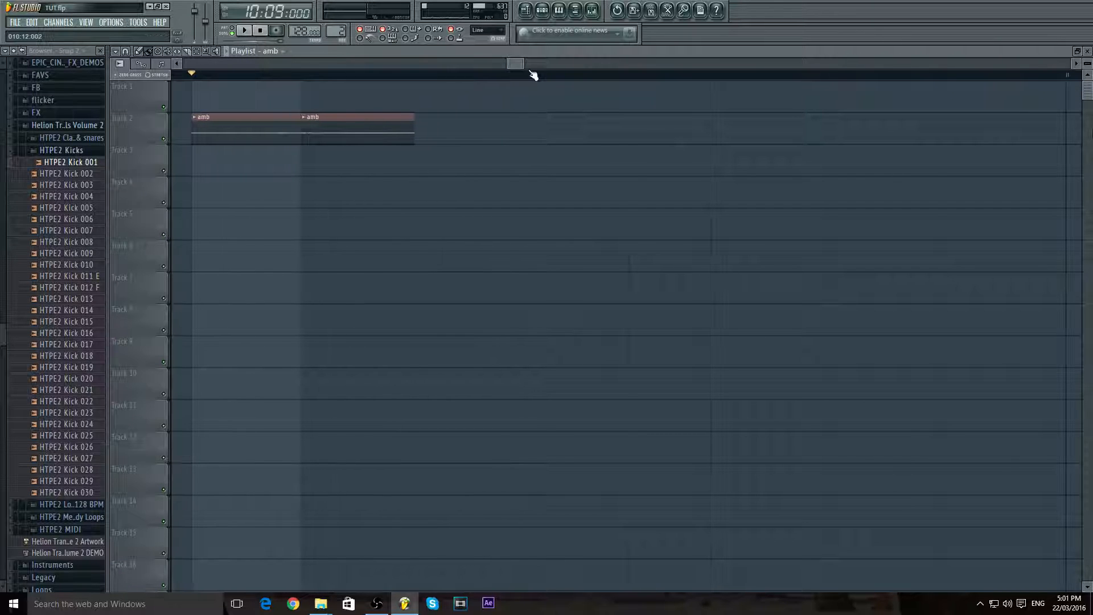
# - Overlap the second amb slice onto the first at 10:09:011, audition it, and reduce Track 2 to the single slice at 10:09
pyautogui.scroll(-4, 533, 75)
pyautogui.scroll(3, 324, 139)
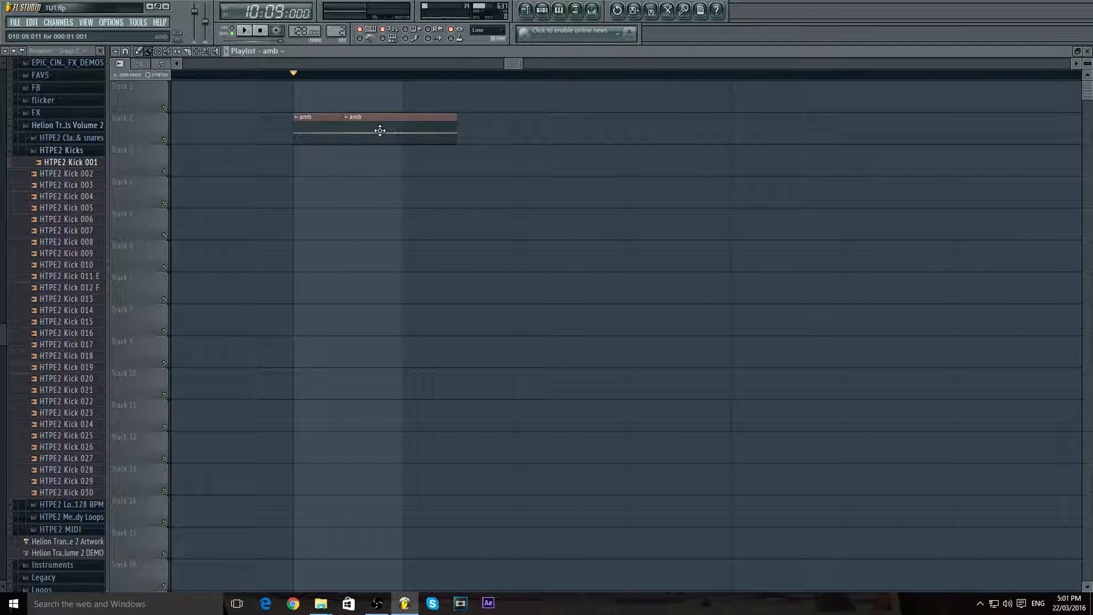
pyautogui.click(251, 31)
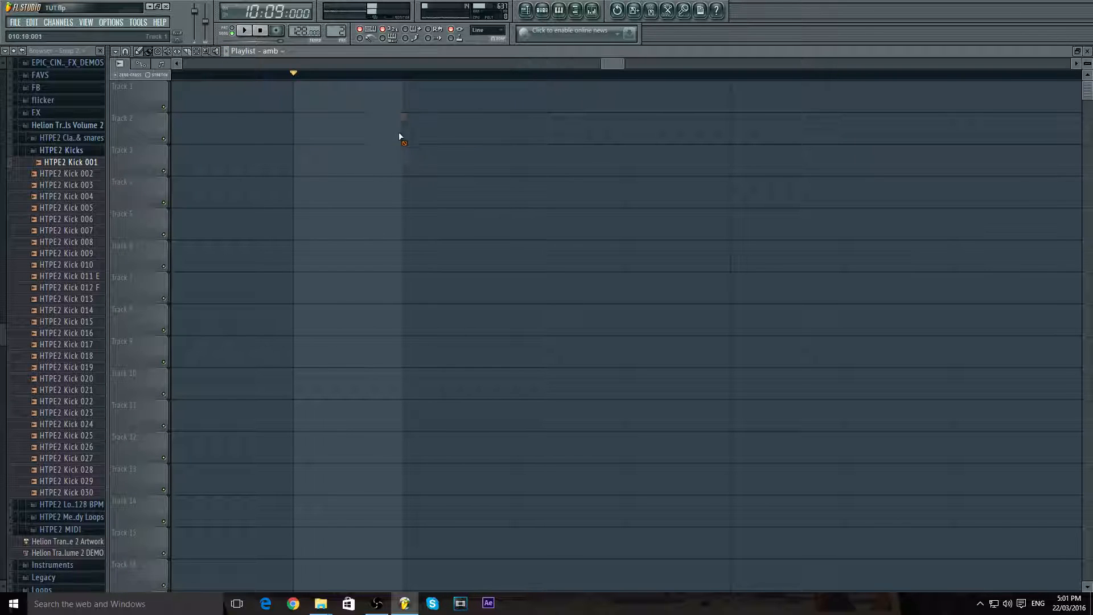
pyautogui.moveTo(339, 125); pyautogui.dragTo(355, 127)
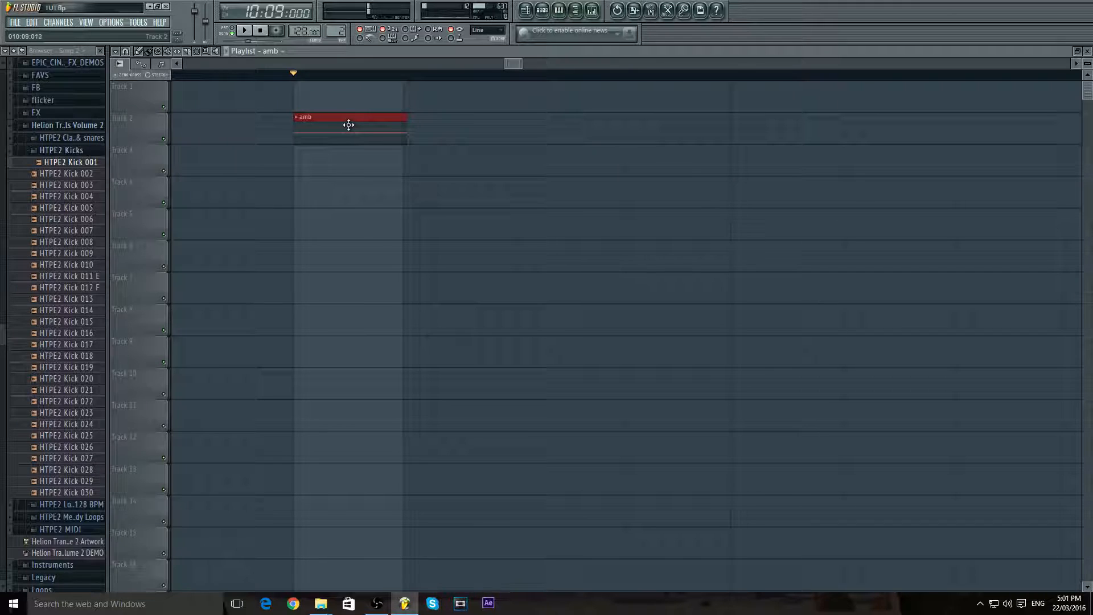
# - Lengthen the remaining amb slice to four steps, ending at 10:13, and play it from 10:09
pyautogui.scroll(-2, 435, 156)
pyautogui.moveTo(410, 138); pyautogui.dragTo(658, 171)
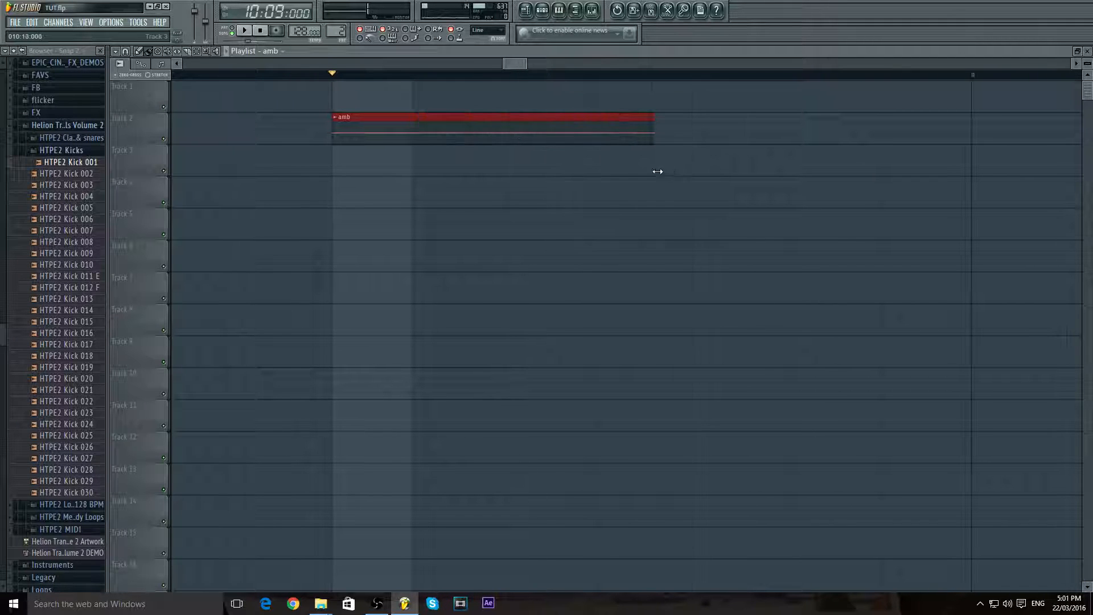
pyautogui.scroll(-3, 378, 66)
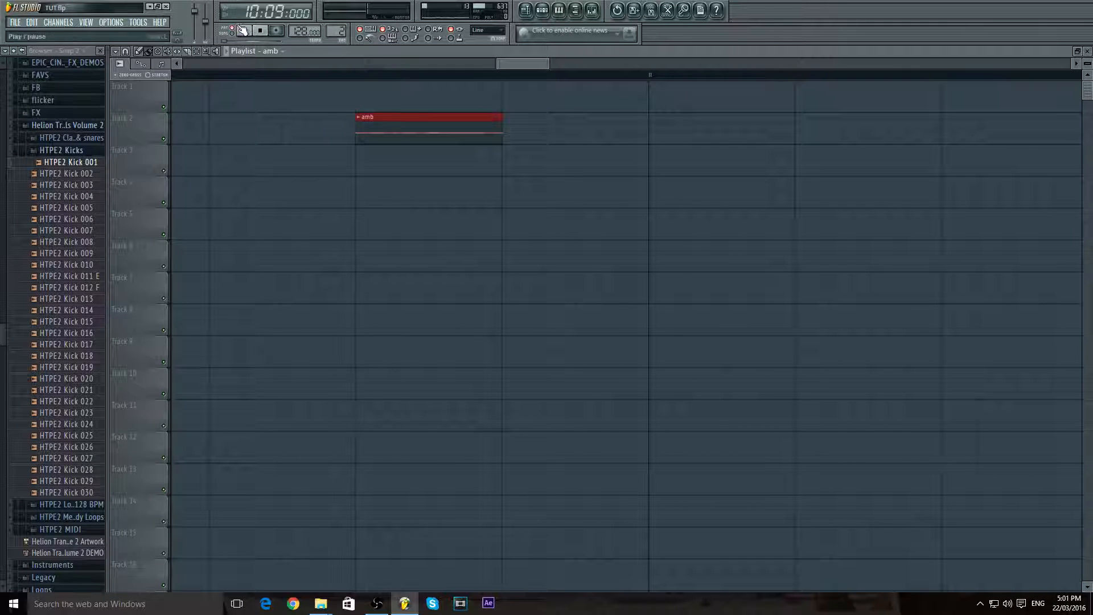
pyautogui.click(359, 75)
pyautogui.click(359, 76)
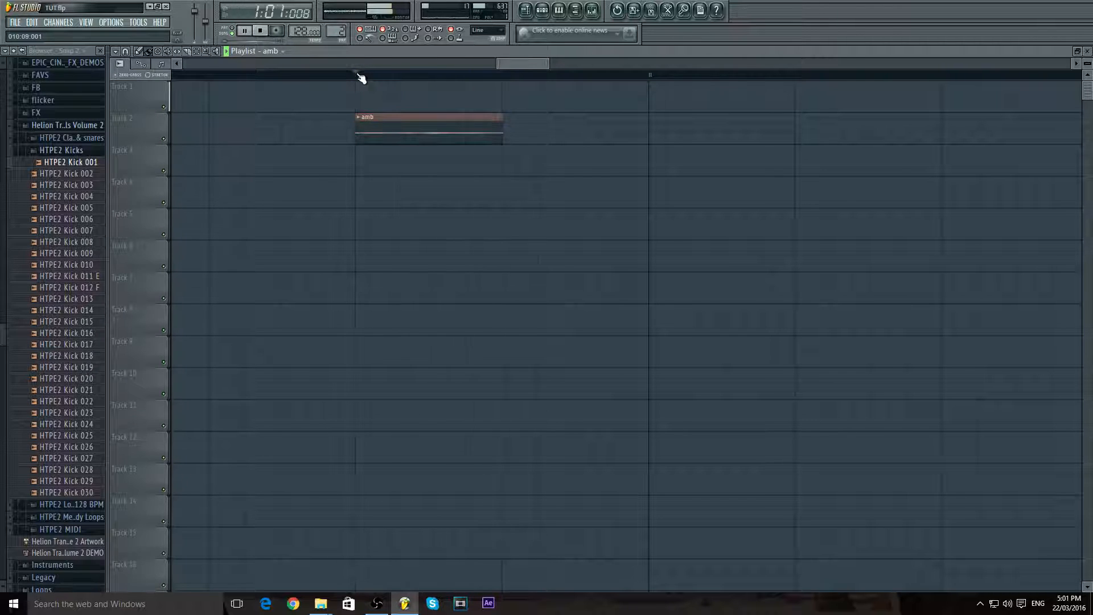
pyautogui.click(359, 76)
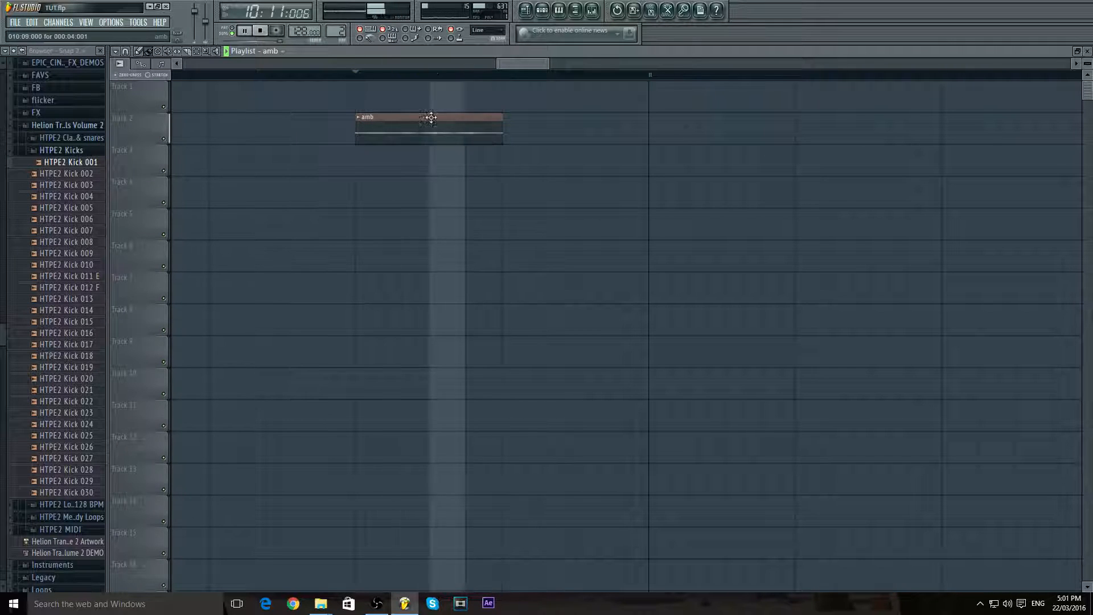
# - Try layering overlapping four-step amb copies at 10:10, 10:11 and 10:13, then delete the copies and stop playback
pyautogui.click(551, 138)
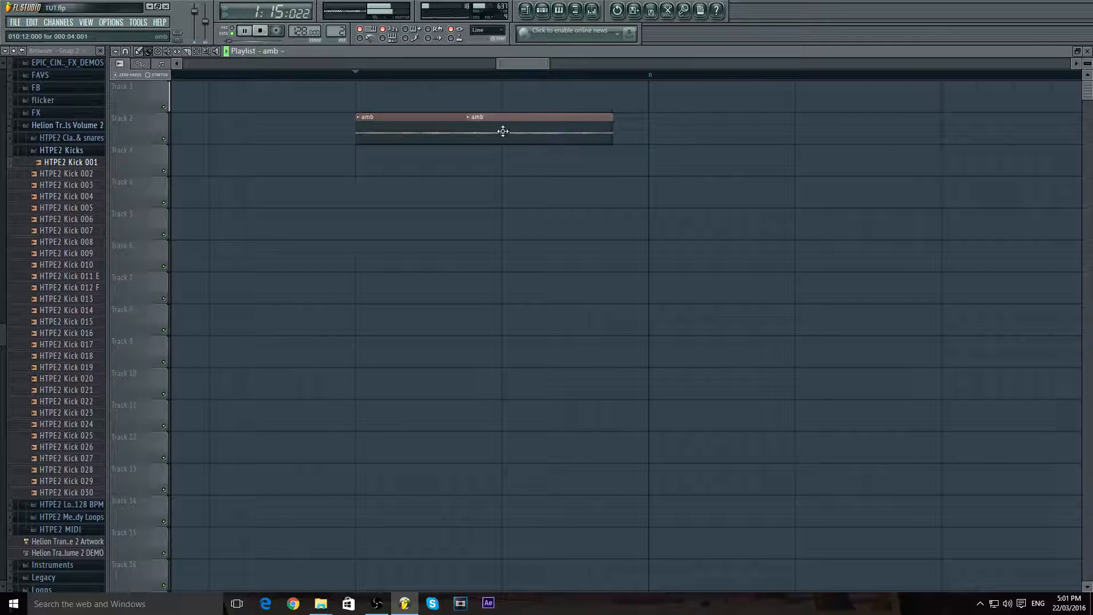
pyautogui.click(361, 76)
pyautogui.moveTo(592, 131); pyautogui.dragTo(533, 120)
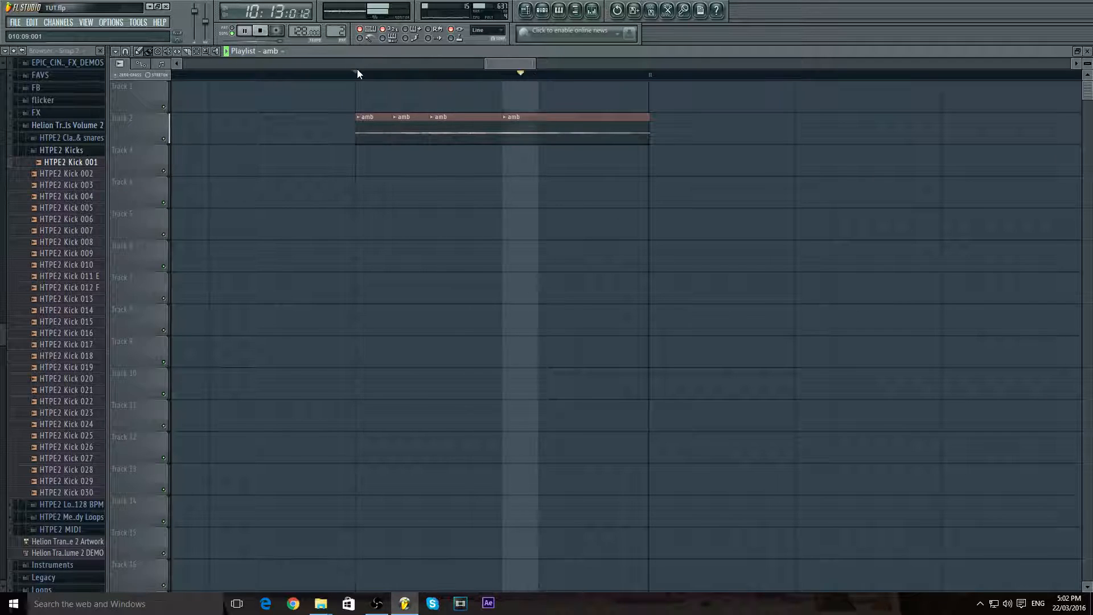
pyautogui.rightClick(402, 124)
pyautogui.rightClick(456, 125)
pyautogui.rightClick(550, 134)
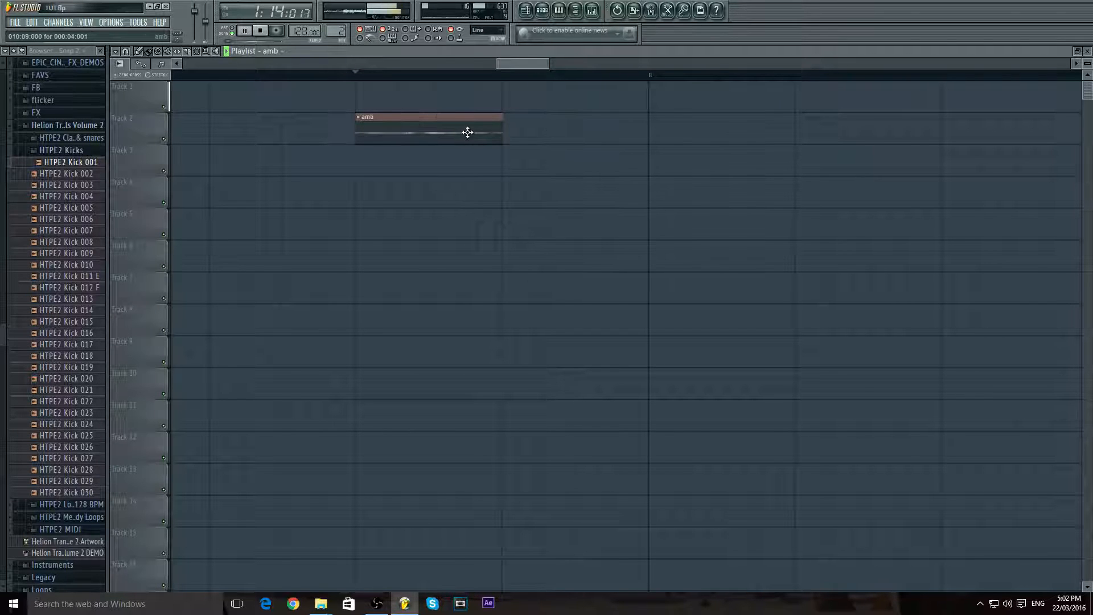
pyautogui.click(261, 31)
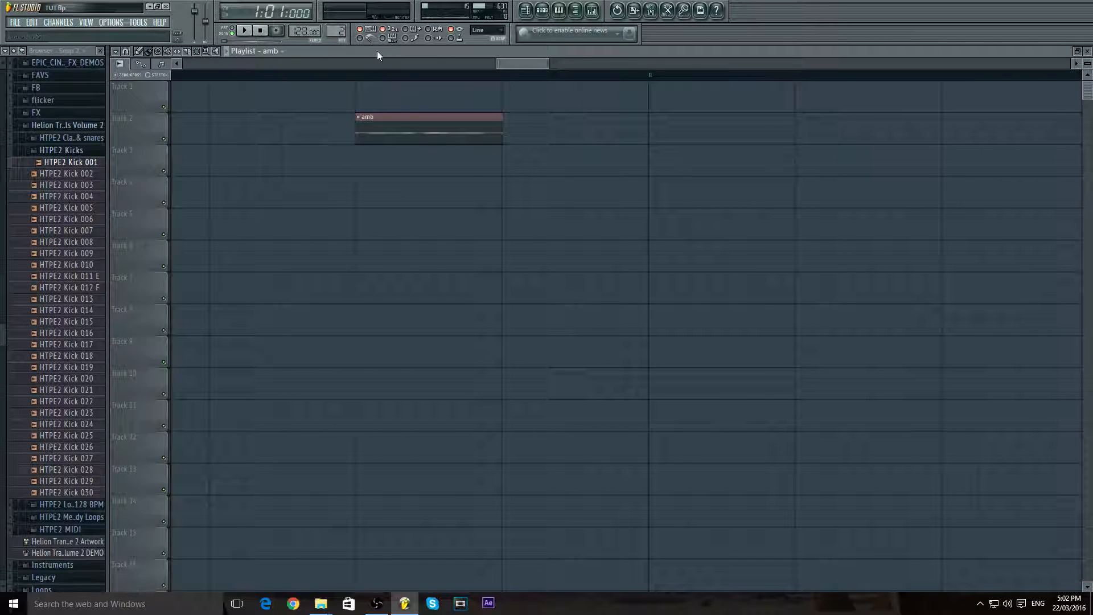
# - Loop the playlist range from 10:09 to 10:13 around the amb slice and bring up the mixer during playback
pyautogui.click(360, 74)
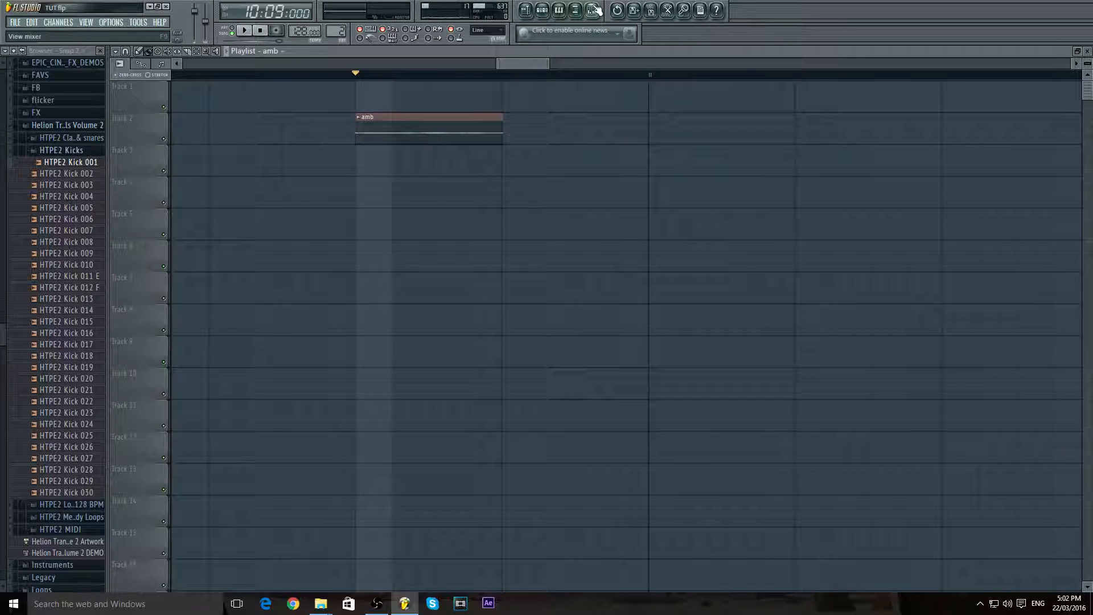
pyautogui.click(594, 10)
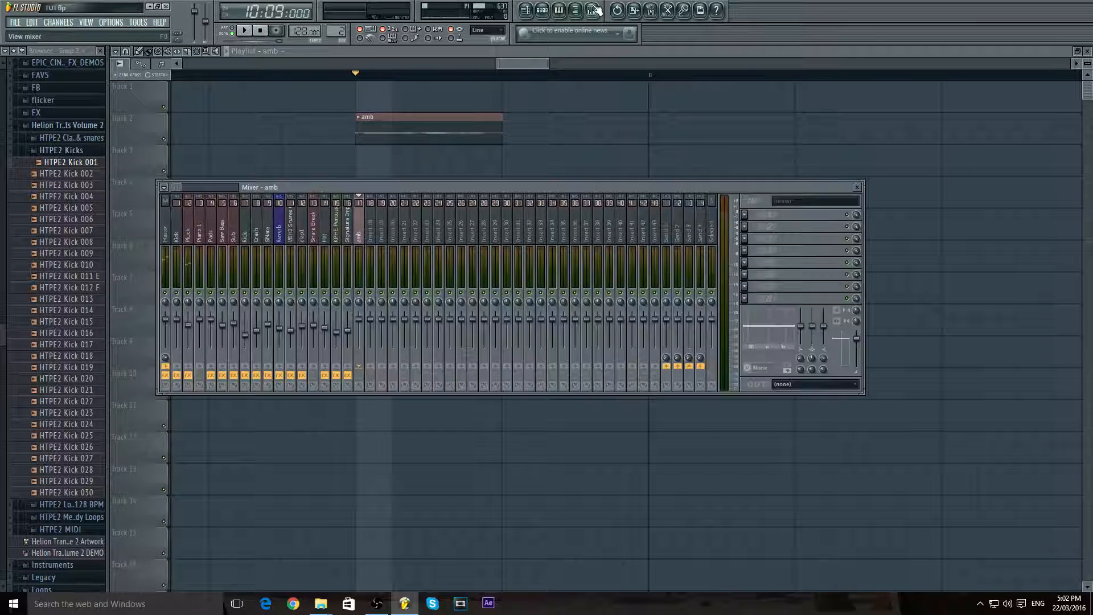
pyautogui.moveTo(357, 75); pyautogui.dragTo(503, 86)
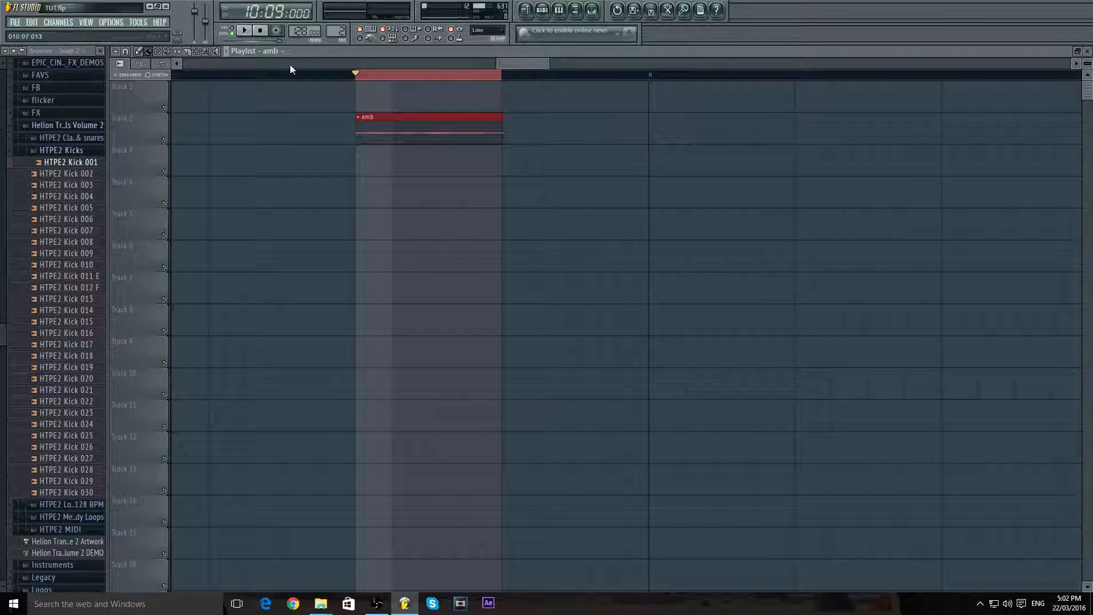
pyautogui.click(593, 11)
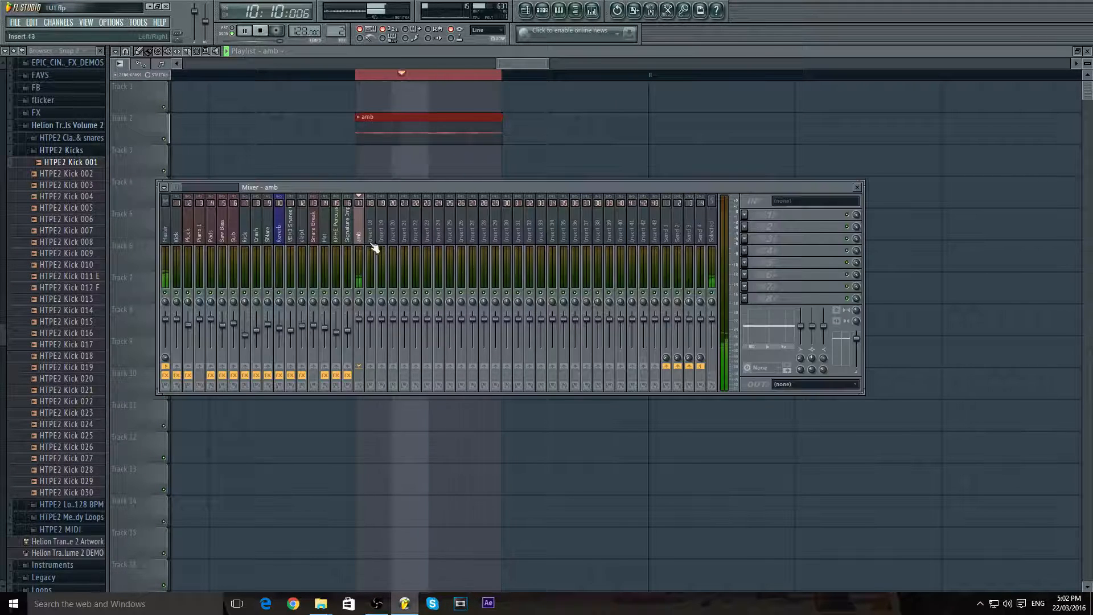
# - Add Fruity Parametric EQ 2 to effect slot 8 of the amb mixer track, cutting the lows and slightly boosting band 5
pyautogui.click(745, 299)
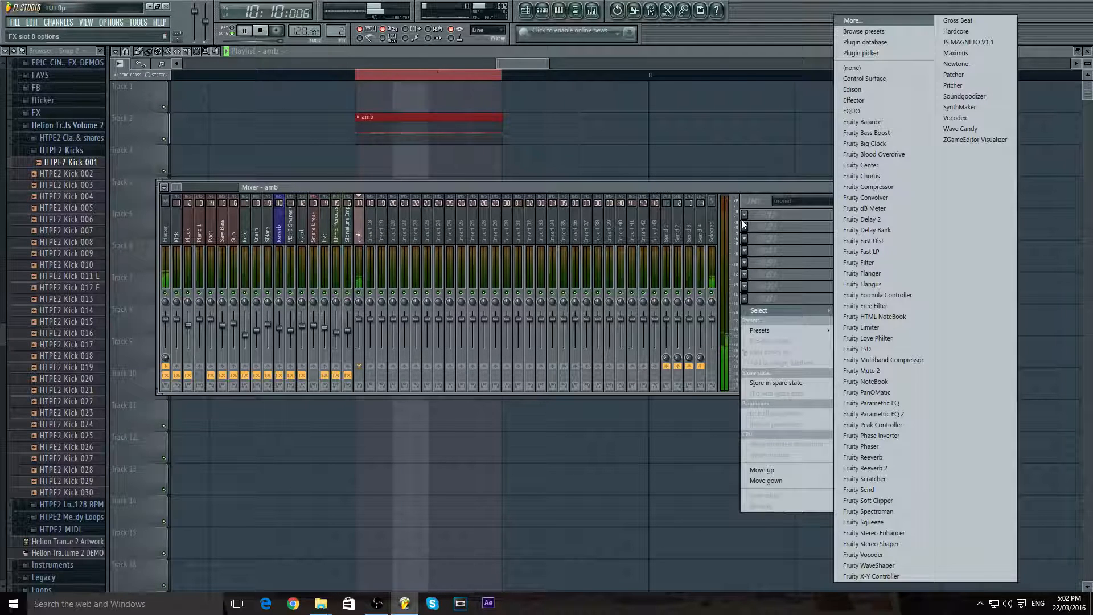
pyautogui.click(873, 414)
pyautogui.moveTo(361, 420); pyautogui.dragTo(384, 464)
pyautogui.moveTo(440, 408); pyautogui.dragTo(469, 397)
pyautogui.click(660, 317)
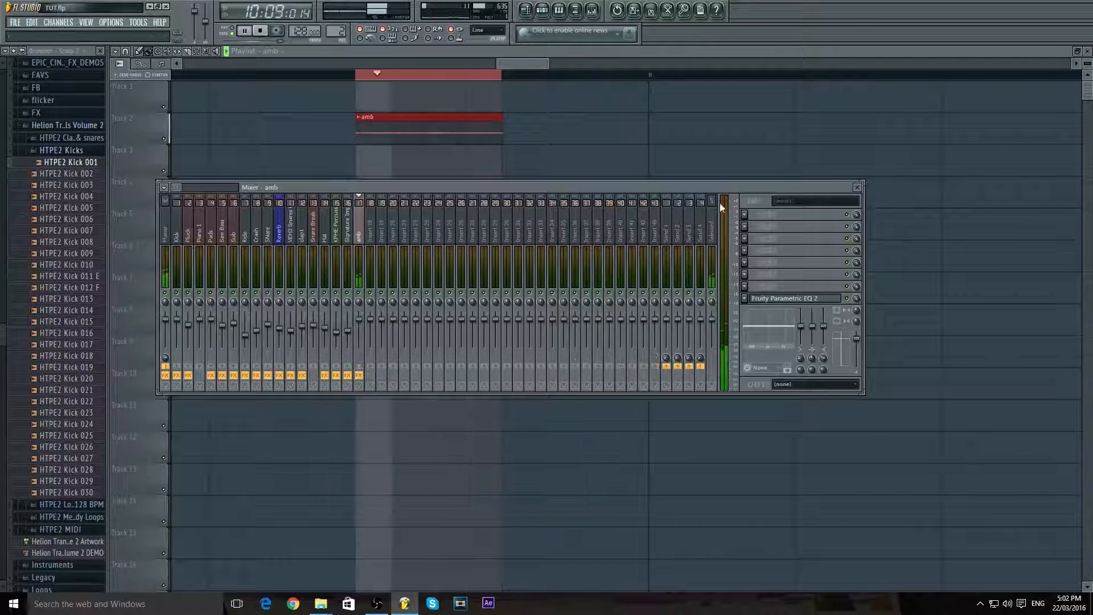
# - Add Fruity Reeverb 2 to the amb track's first effect slot, enlarging the room size and raising the wet level
pyautogui.click(744, 214)
pyautogui.click(878, 468)
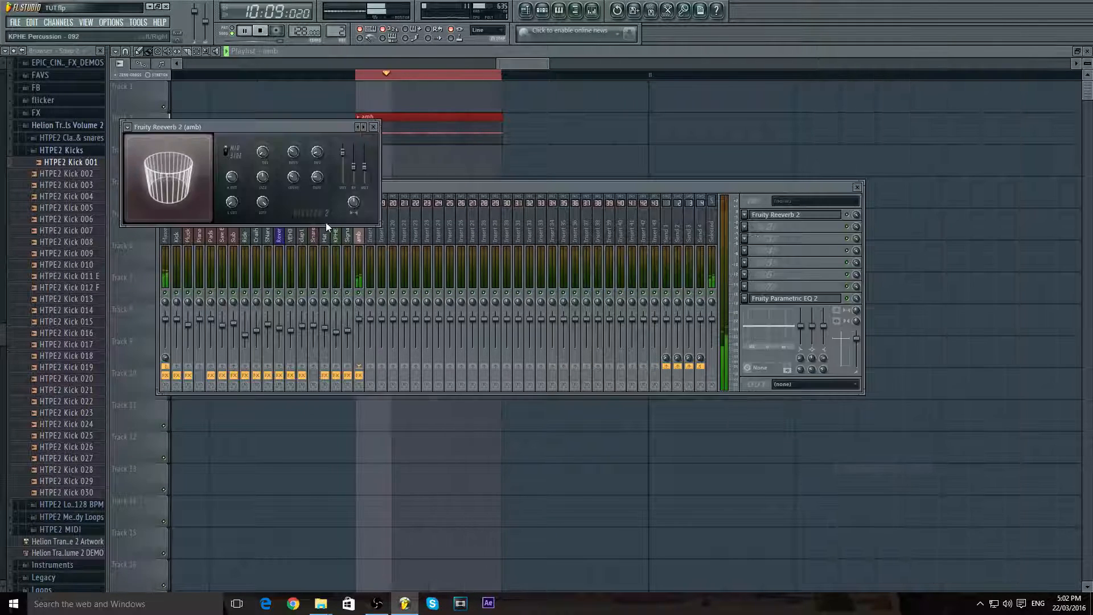
pyautogui.moveTo(263, 177); pyautogui.dragTo(263, 145)
pyautogui.moveTo(365, 166); pyautogui.dragTo(364, 160)
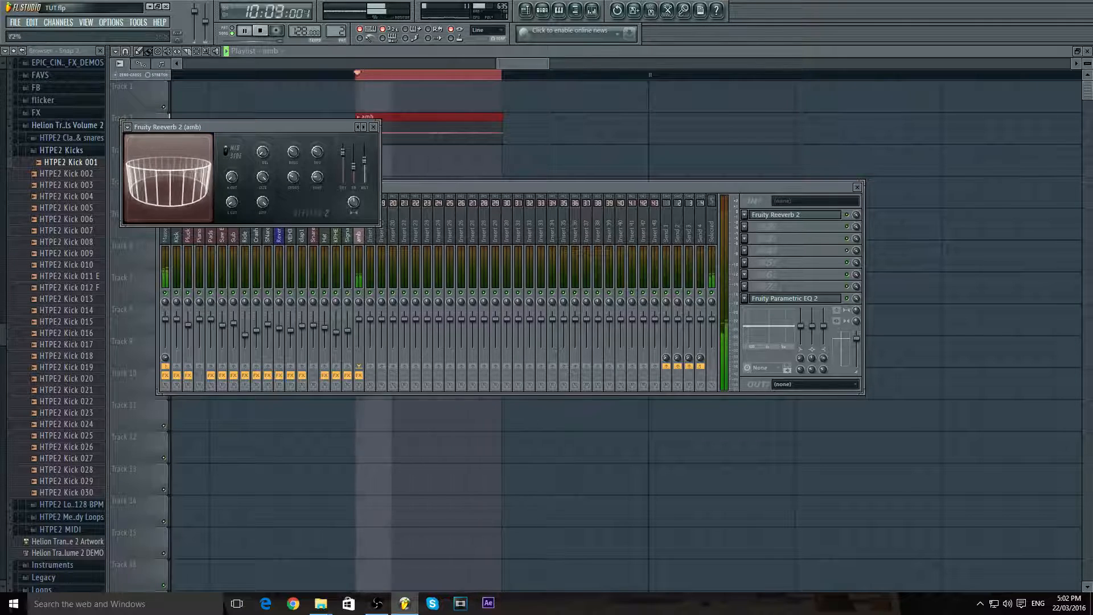
# - Lower band 4 in the amb track's Parametric EQ 2 to dip the mids, then stop playback and close the EQ
pyautogui.click(824, 300)
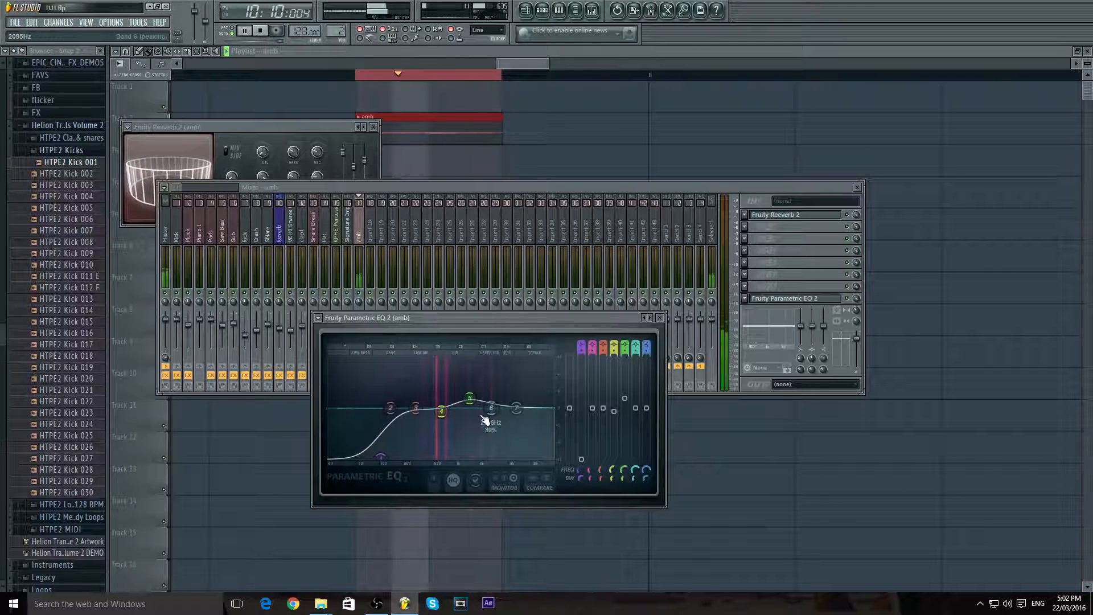
pyautogui.moveTo(442, 411); pyautogui.dragTo(441, 429)
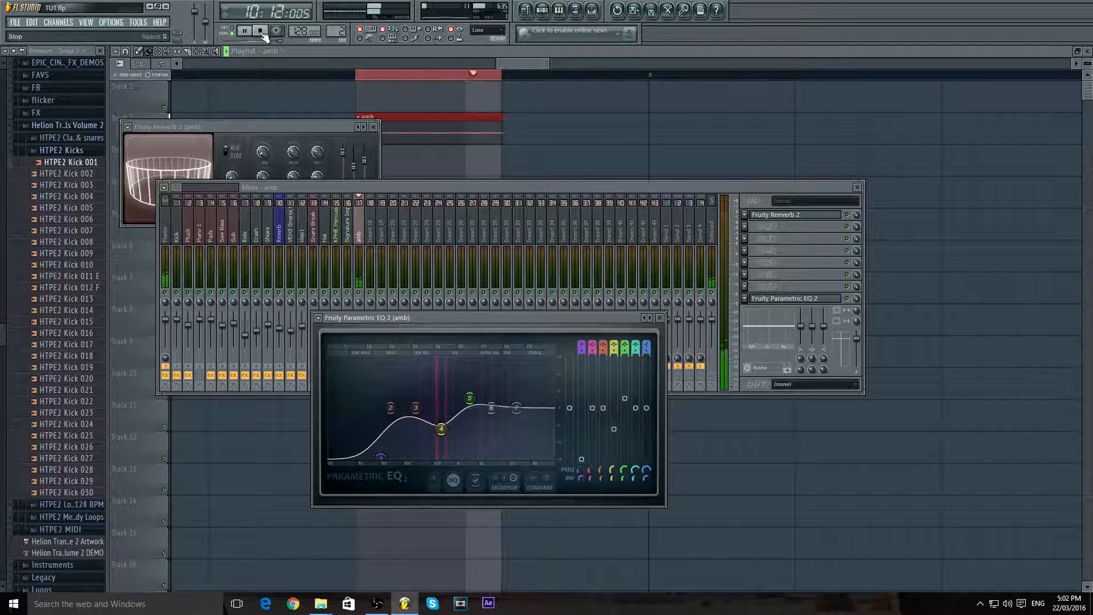
pyautogui.press('space')
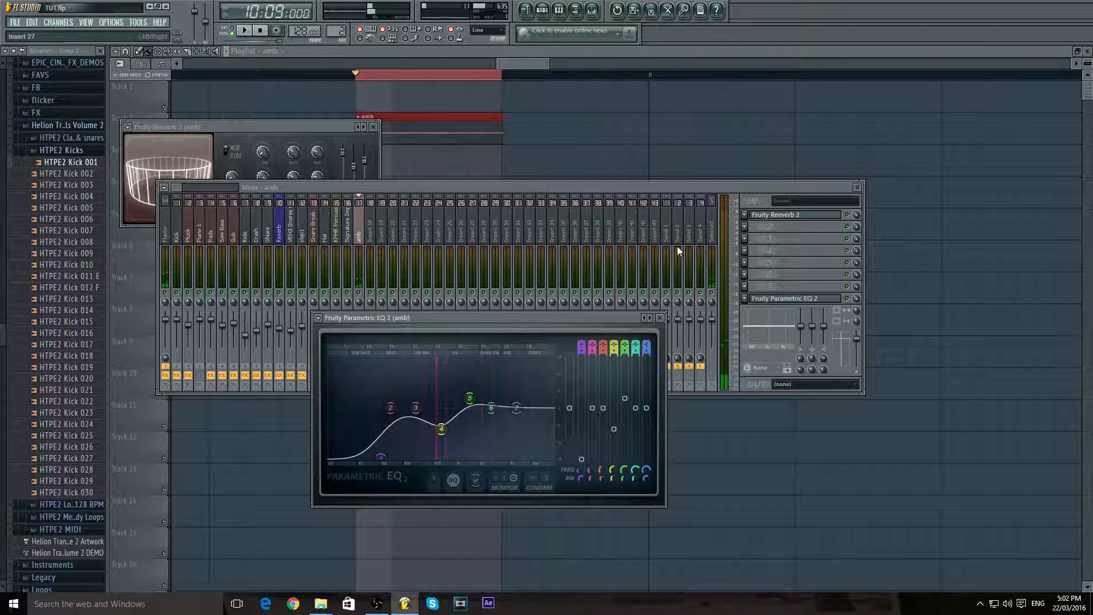
pyautogui.click(661, 318)
# - Audition the looped amb slice with its reverb and EQ, returning to the playlist before stopping
pyautogui.click(246, 33)
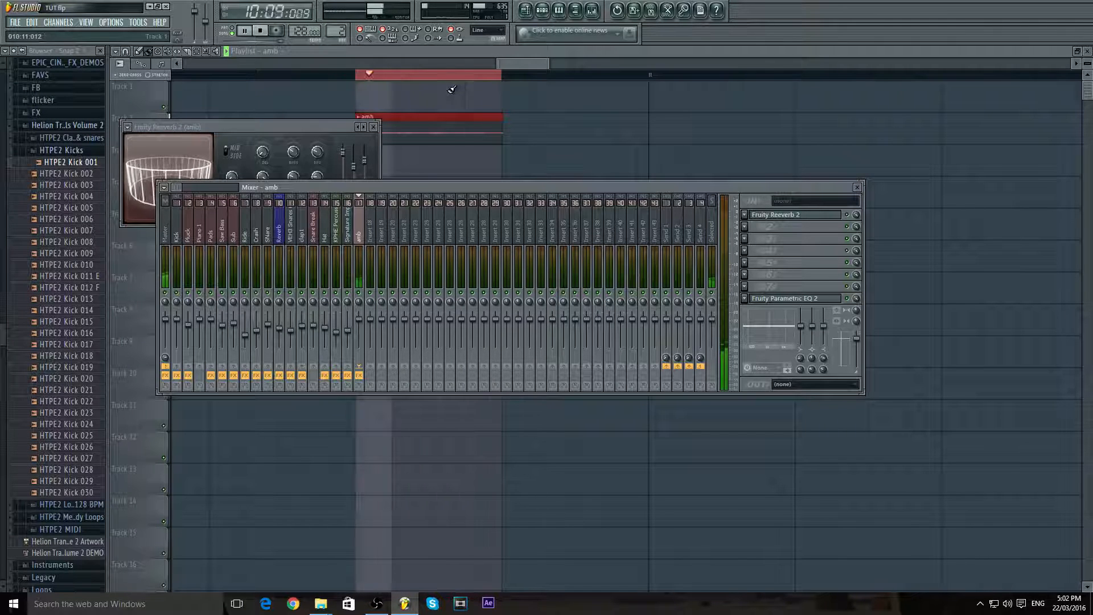
pyautogui.click(336, 127)
pyautogui.click(292, 51)
pyautogui.moveTo(520, 65); pyautogui.dragTo(513, 65)
pyautogui.click(262, 31)
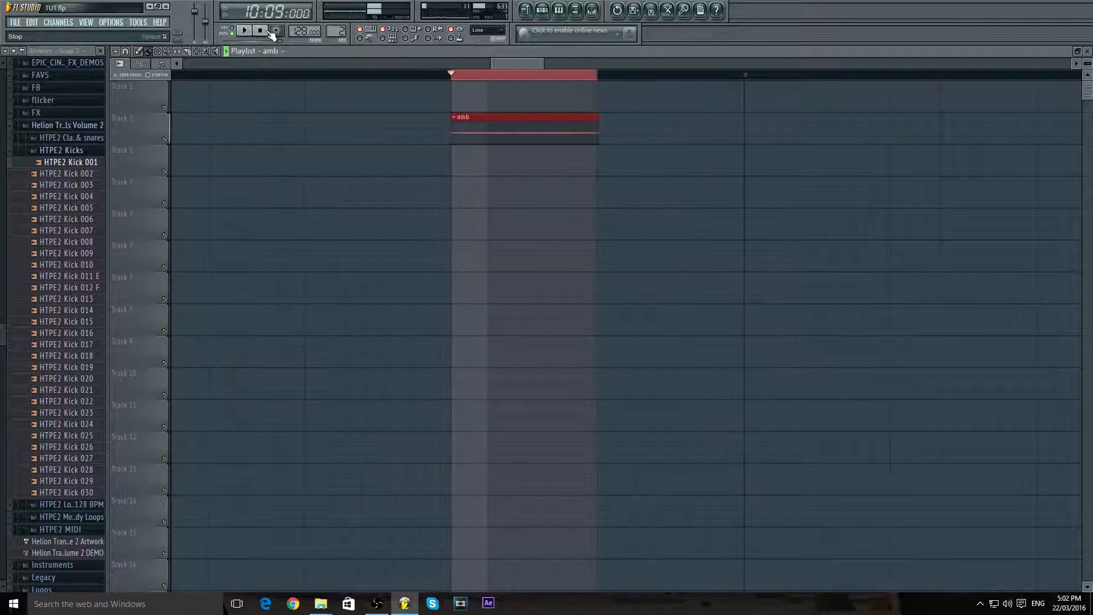
# - Clear the loop range, move the amb slice to the start of Track 2, and fill bar 1 with four-step copies
pyautogui.scroll(-8, 488, 110)
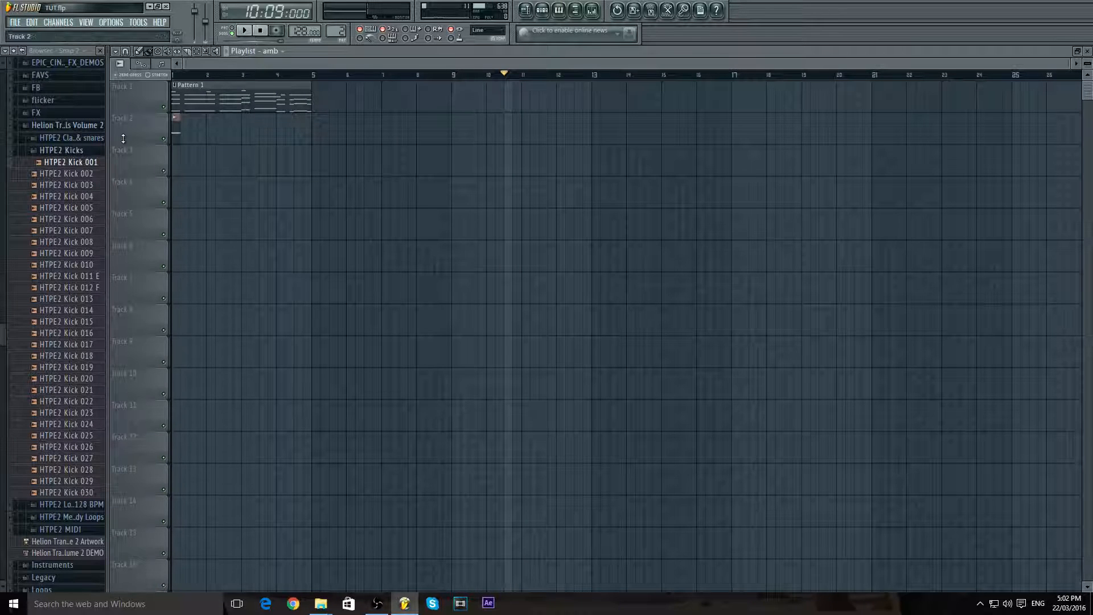
pyautogui.scroll(2, 179, 84)
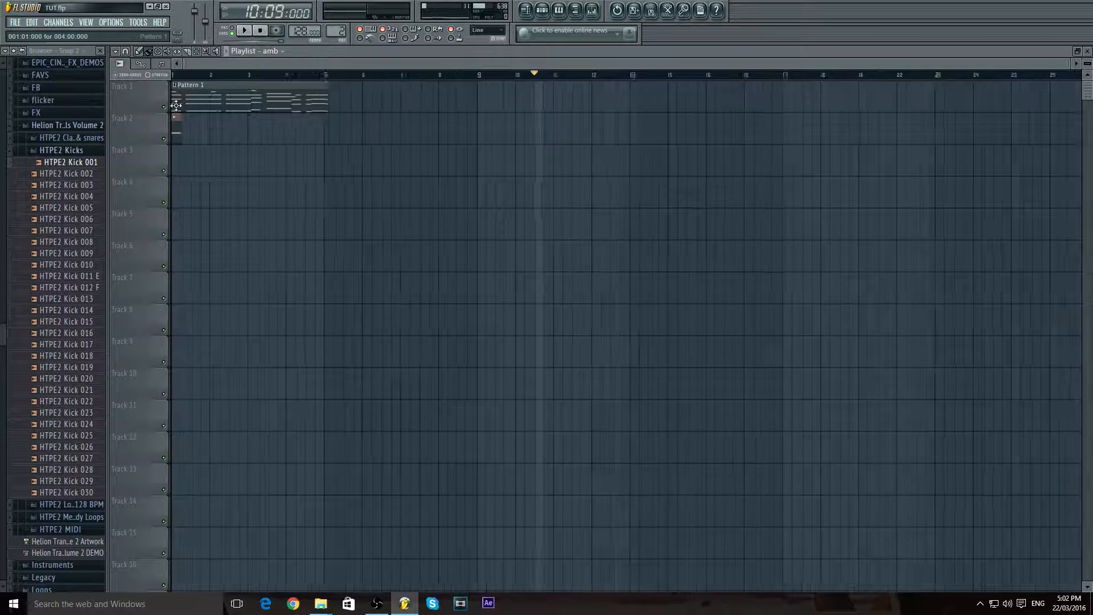
pyautogui.click(173, 76)
pyautogui.moveTo(171, 134)
pyautogui.mouseDown()
pyautogui.moveTo(222, 132)
pyautogui.moveTo(179, 132)
pyautogui.mouseUp()
pyautogui.rightClick(225, 132)
# - Duplicate the bar of amb slices through the end of bar 4 beneath Pattern 1 and clear the selection
pyautogui.hotkey('ctrl', 'b')
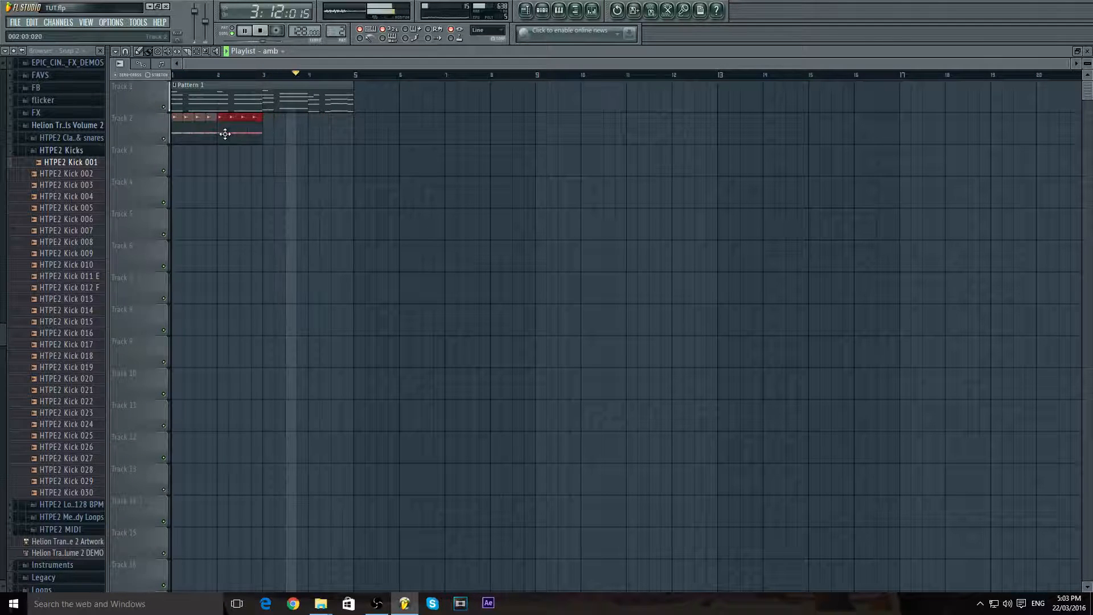
pyautogui.hotkey('ctrl', 'b')
pyautogui.moveTo(270, 132); pyautogui.dragTo(317, 133)
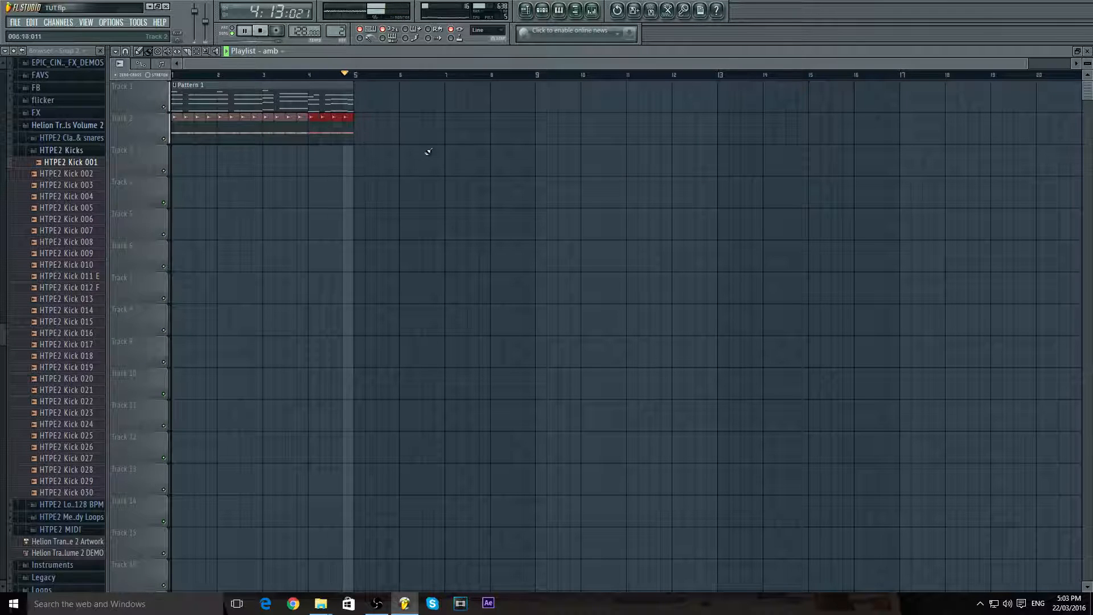
pyautogui.keyDown('ctrl'); pyautogui.click(430, 152); pyautogui.keyUp('ctrl')
# - Check where the amb slices end at bar 5, then lower the amb track's volume slightly in the mixer
pyautogui.scroll(8, 377, 142)
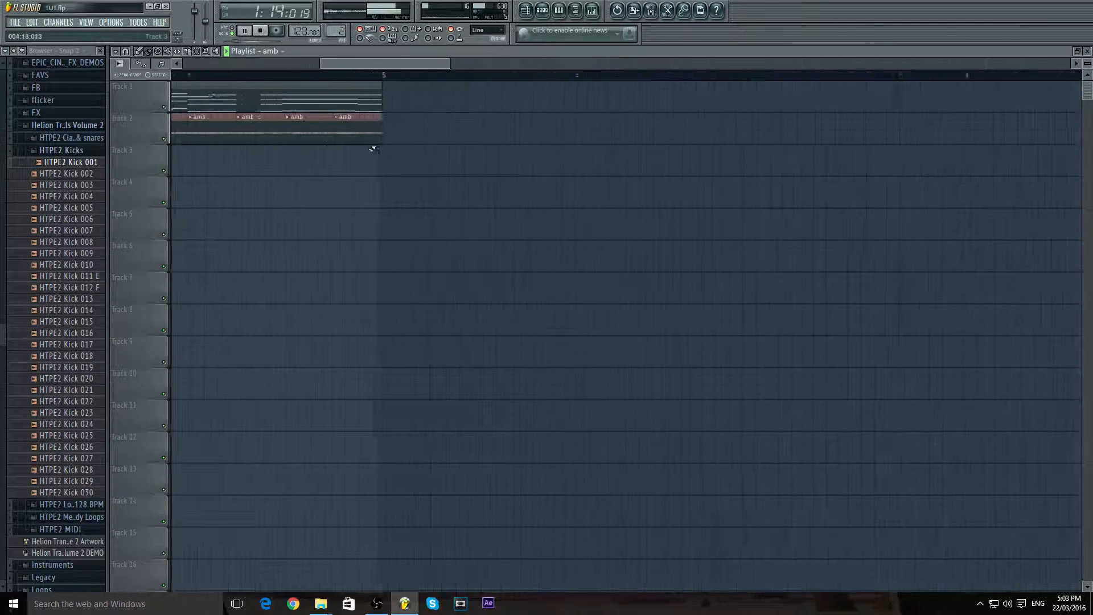
pyautogui.scroll(-8, 428, 135)
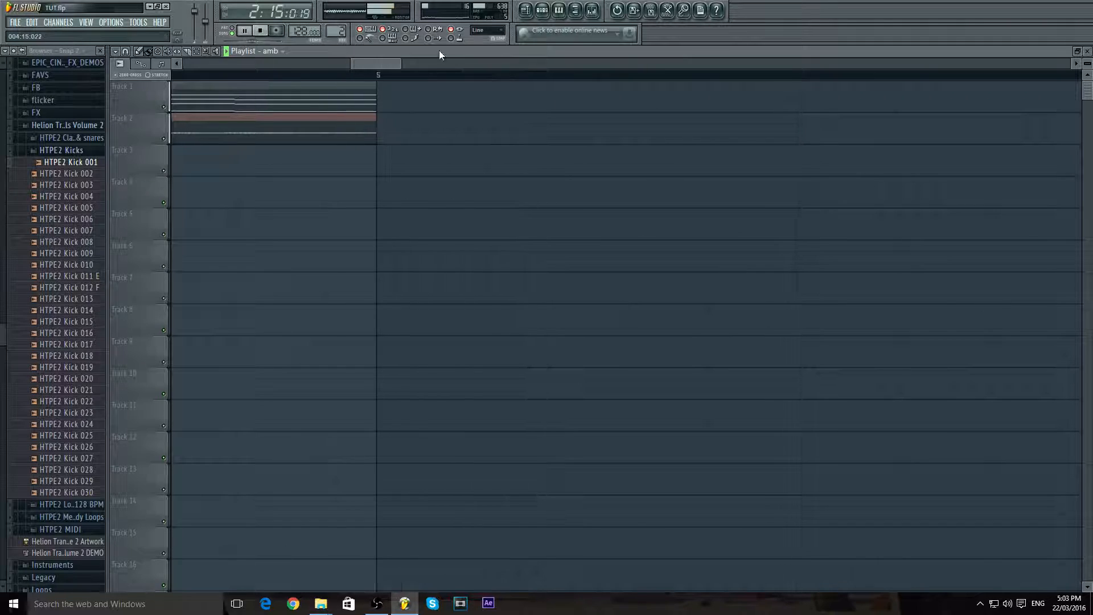
pyautogui.press('F9')
pyautogui.click(462, 187)
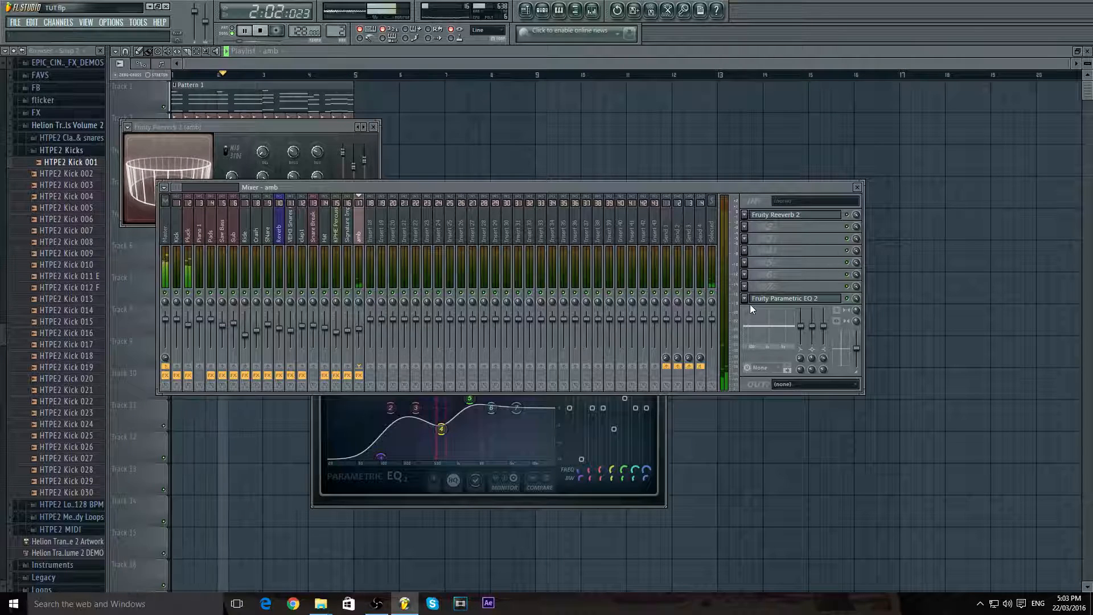
# - Boost band 6 and slightly lower band 5 in the amb track's Parametric EQ 2, returning to the playlist
pyautogui.click(539, 501)
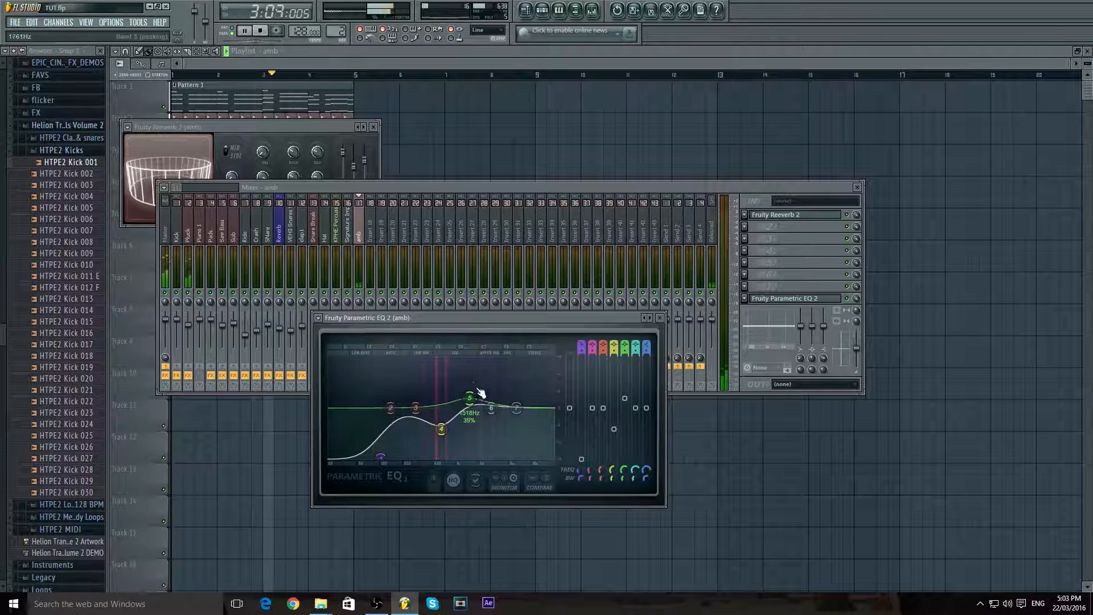
pyautogui.moveTo(492, 408); pyautogui.dragTo(493, 398)
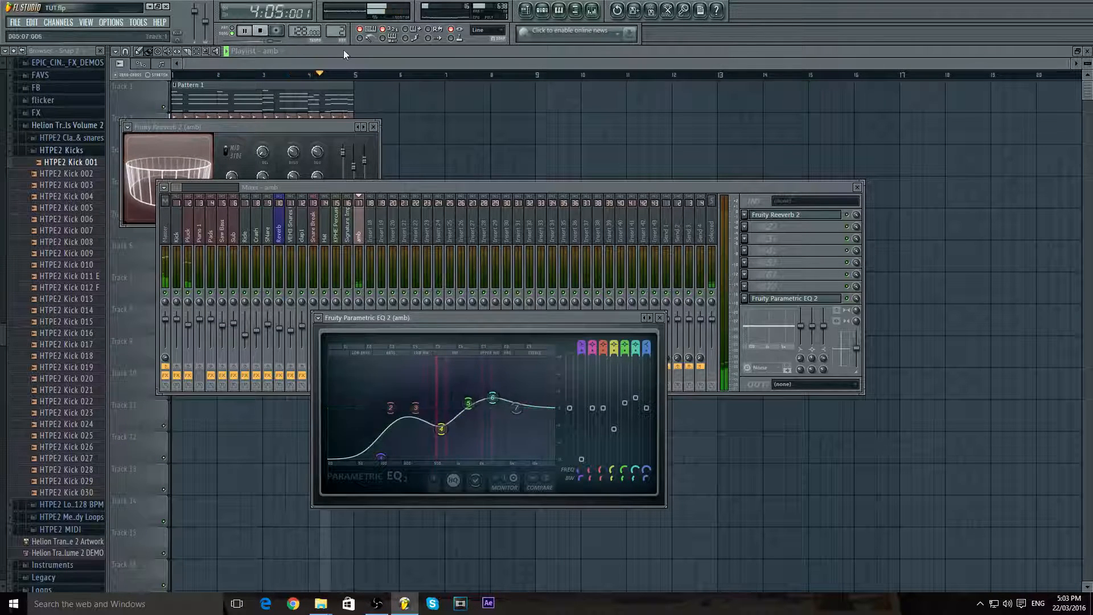
pyautogui.click(331, 63)
# - Delete the amb slices on Track 2 beyond the first five
pyautogui.scroll(3, 200, 122)
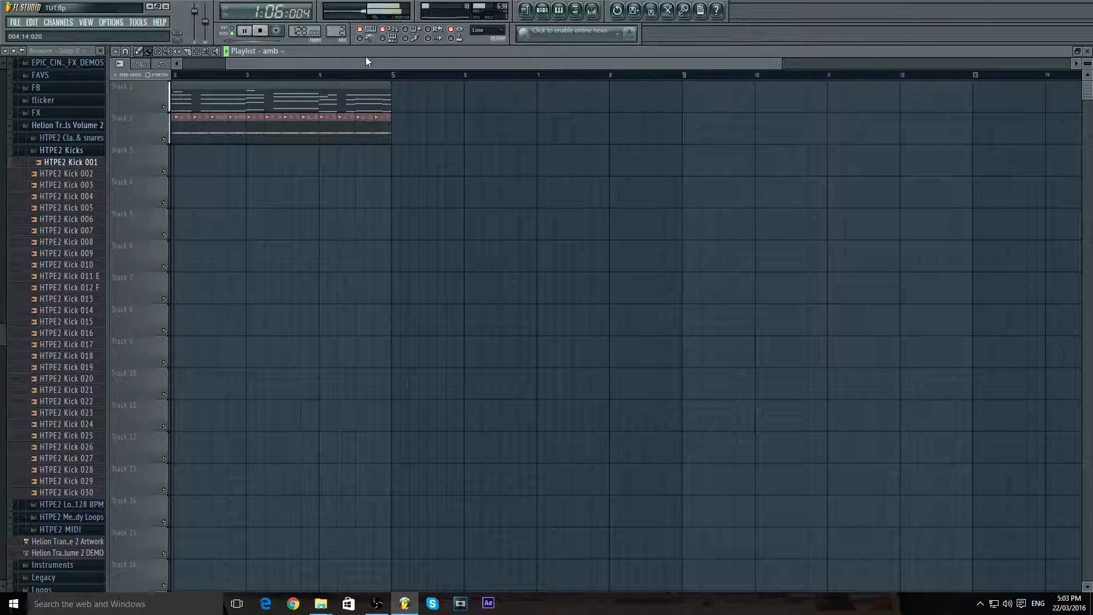
pyautogui.moveTo(354, 132); pyautogui.dragTo(207, 134)
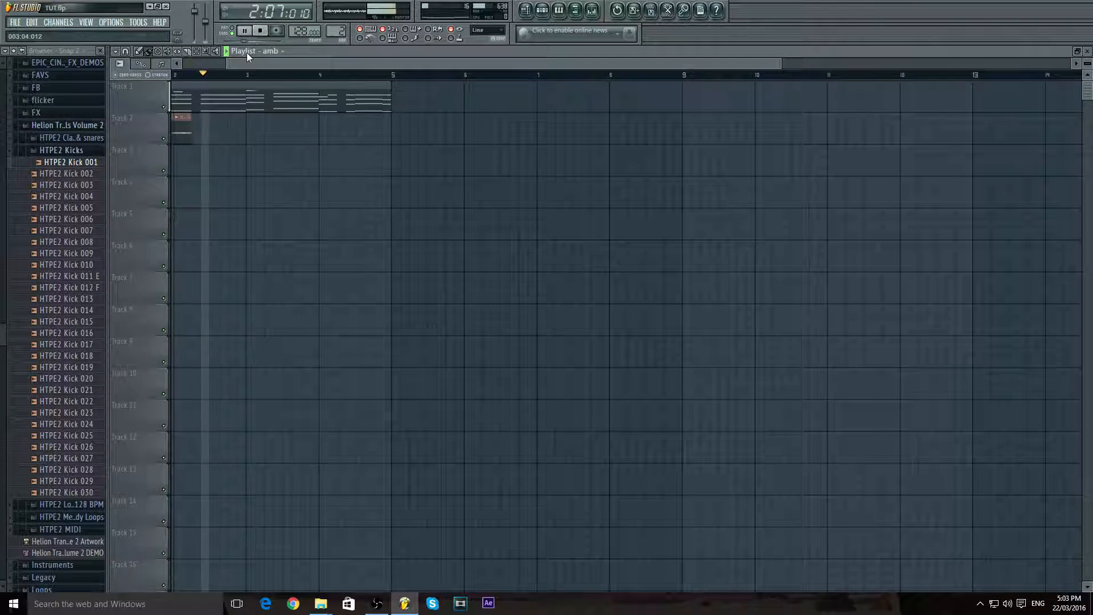
pyautogui.moveTo(251, 63); pyautogui.dragTo(209, 63)
pyautogui.scroll(1, 196, 136)
pyautogui.scroll(4, 193, 135)
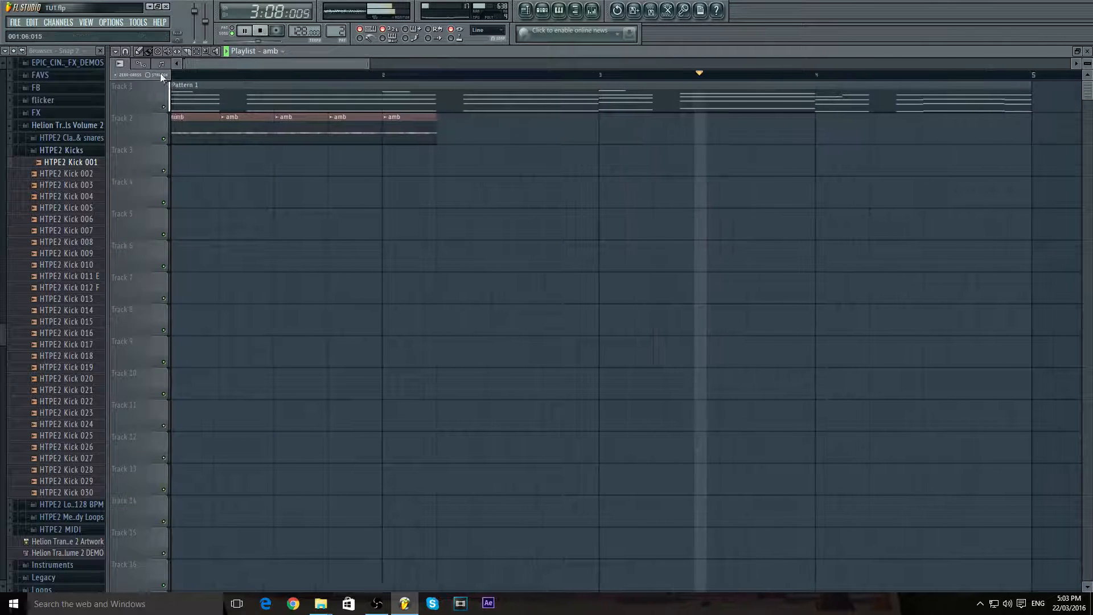
# - Shorten the amb slice to two steps, fill bar 1 of Track 2 with back-to-back copies, and stop playback
pyautogui.moveTo(179, 132)
pyautogui.mouseDown()
pyautogui.moveTo(400, 134)
pyautogui.moveTo(183, 134)
pyautogui.moveTo(318, 139)
pyautogui.moveTo(291, 136)
pyautogui.mouseUp()
pyautogui.click(185, 133)
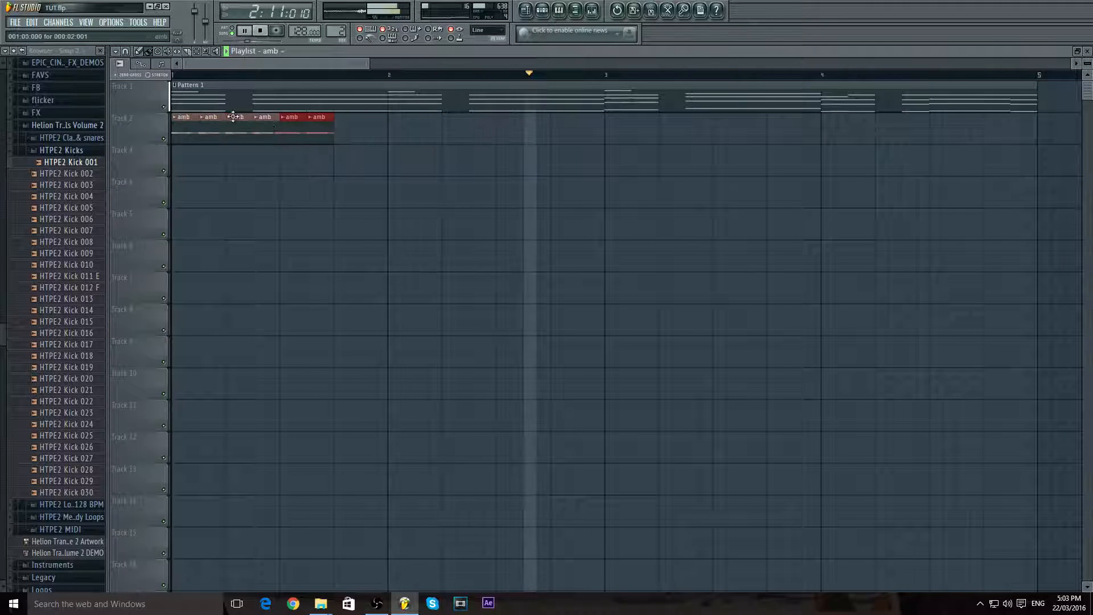
pyautogui.click(177, 75)
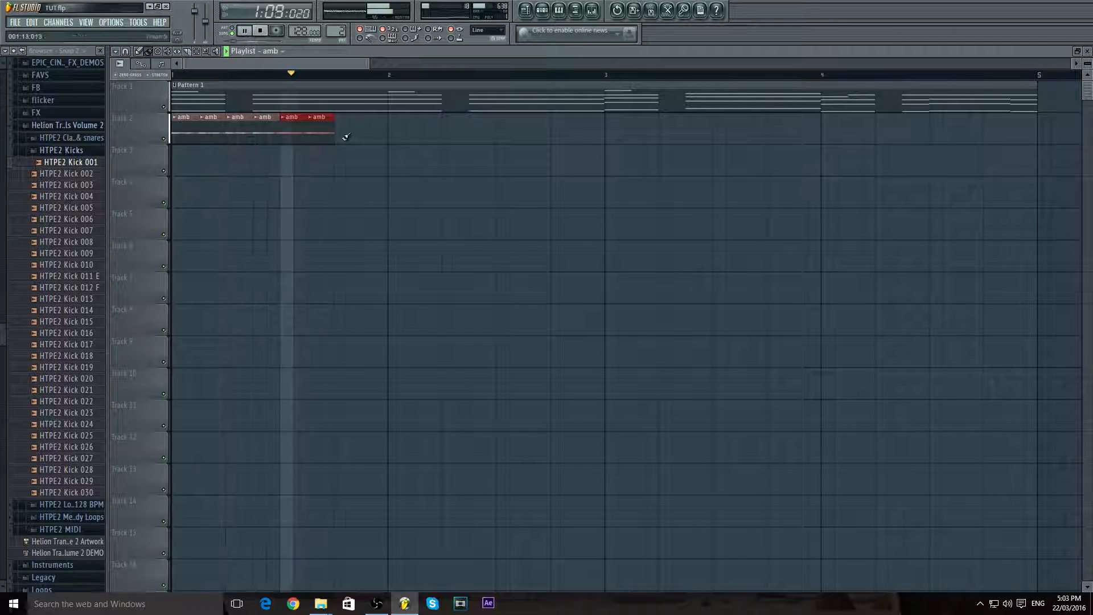
pyautogui.moveTo(289, 132); pyautogui.dragTo(354, 131)
pyautogui.click(260, 31)
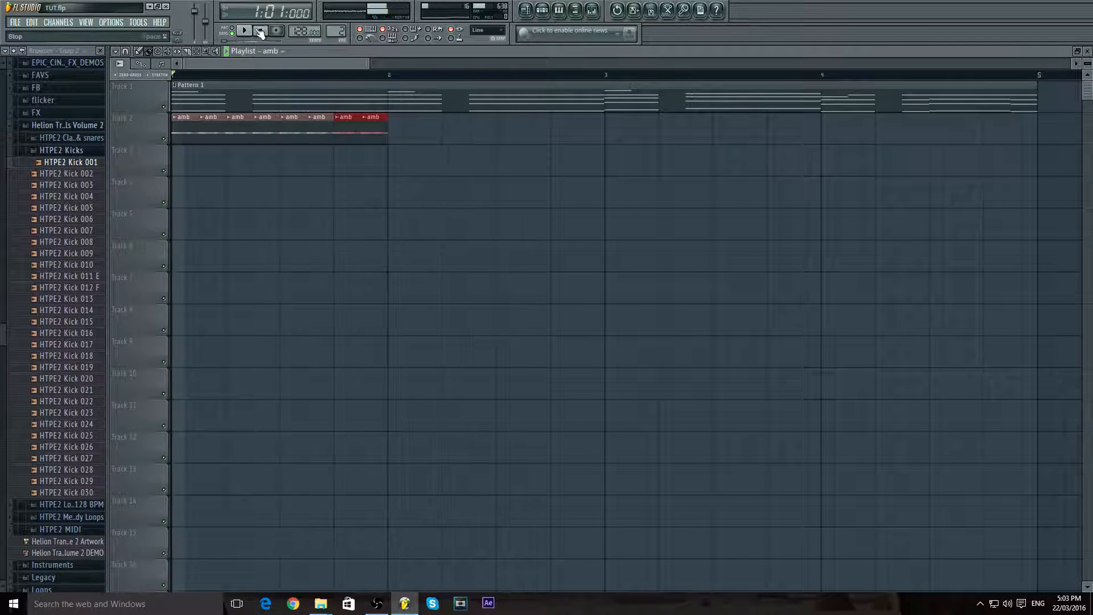
# - Duplicate the bar of two-step amb slices through the end of bar 4 and restart playback
pyautogui.moveTo(464, 173); pyautogui.dragTo(690, 156)
pyautogui.moveTo(614, 139); pyautogui.dragTo(842, 147)
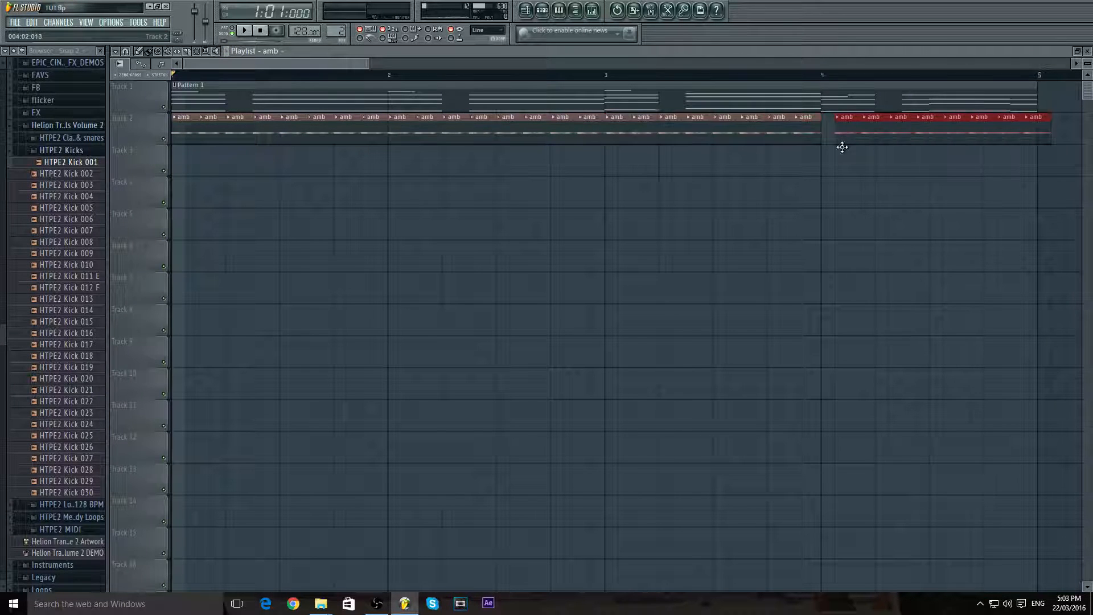
pyautogui.scroll(-10, 888, 222)
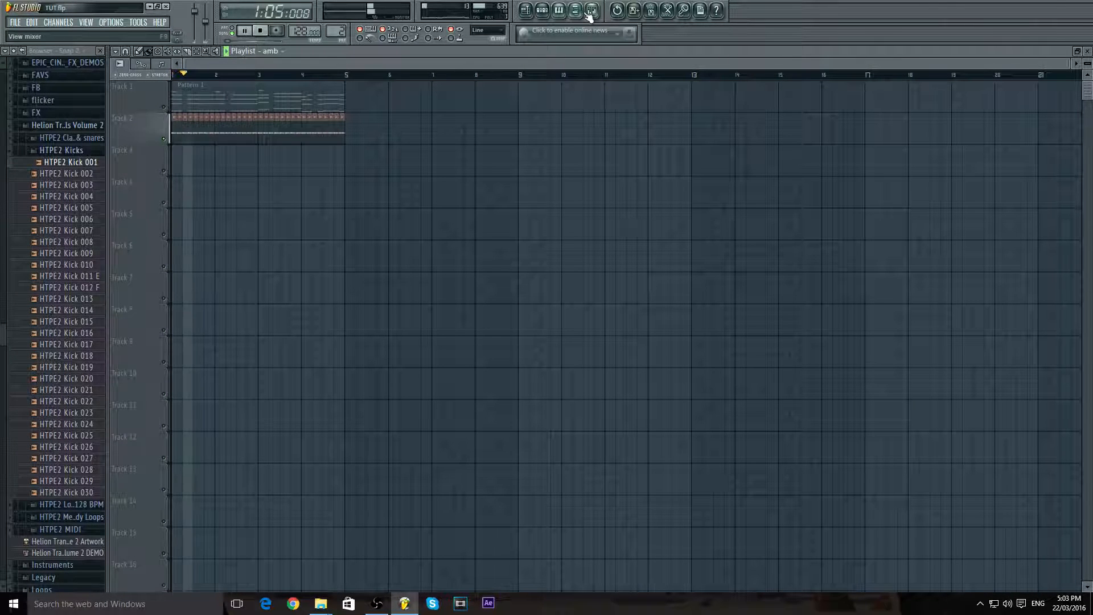
pyautogui.click(268, 33)
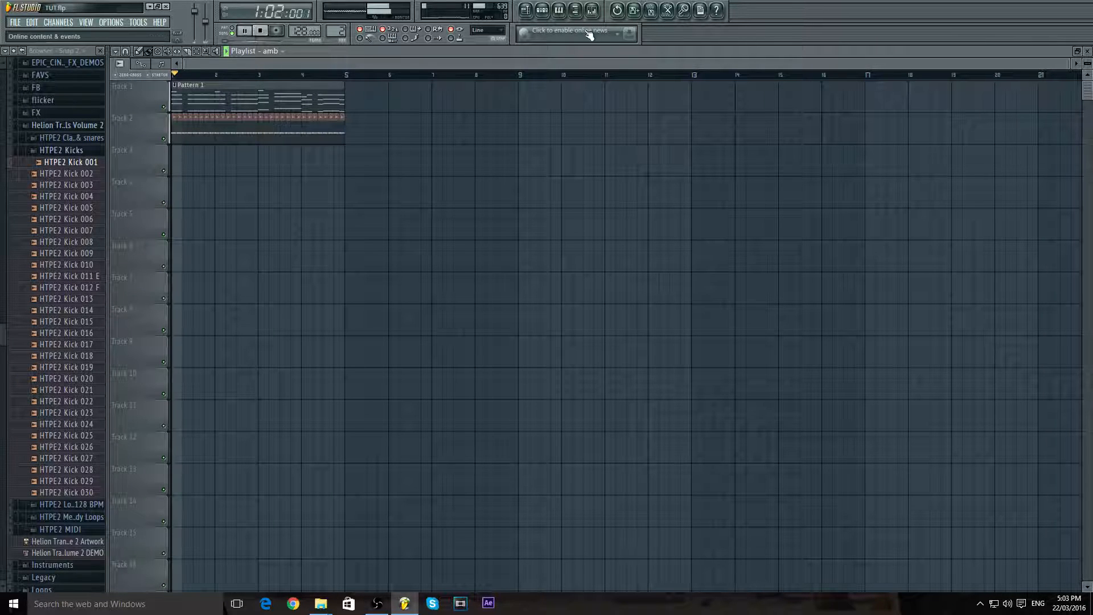
# - Raise the wet level of Fruity Reeverb 2 on the amb mixer track while auditioning, and stop playback
pyautogui.click(593, 9)
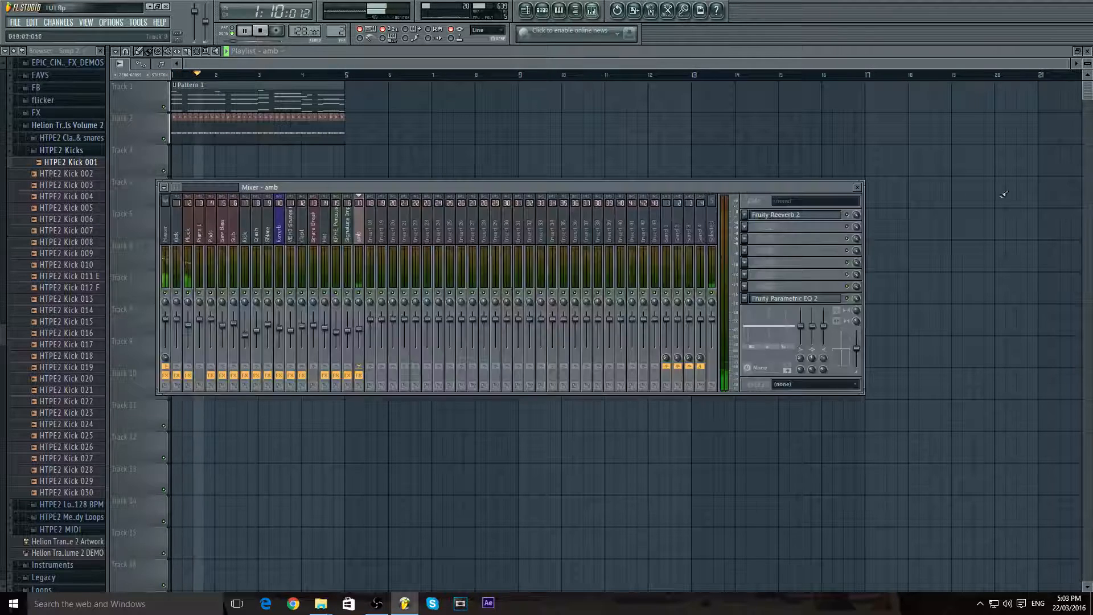
pyautogui.click(789, 216)
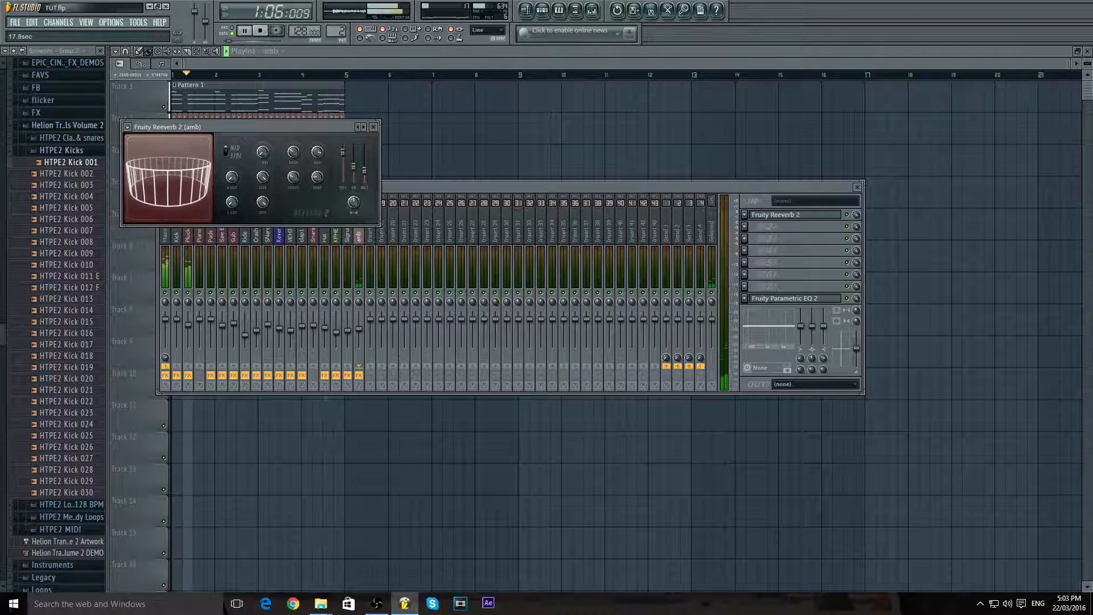
pyautogui.click(261, 30)
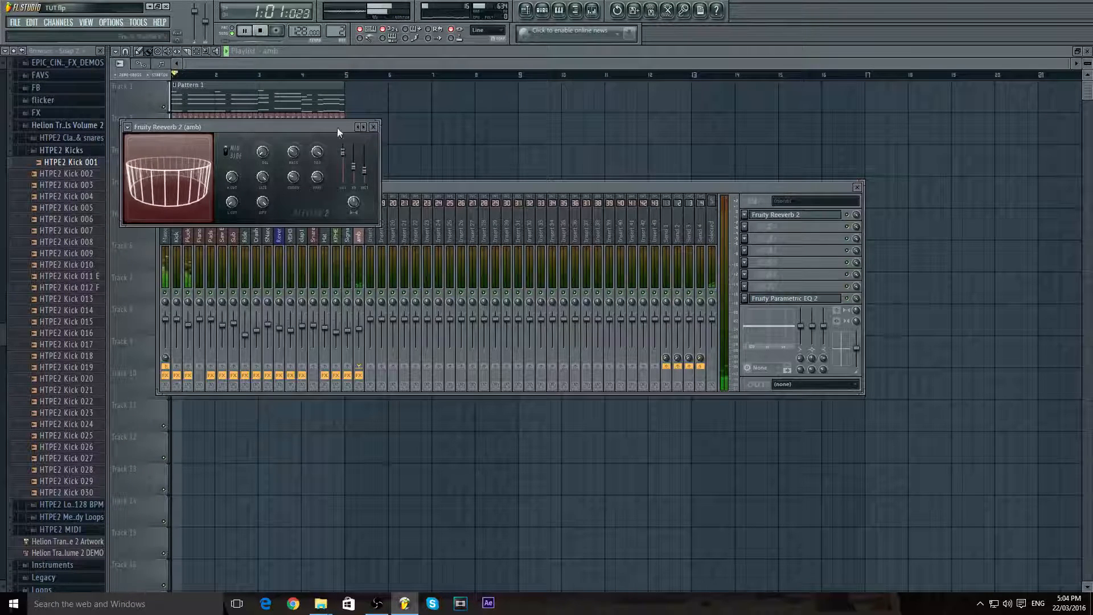
pyautogui.click(259, 34)
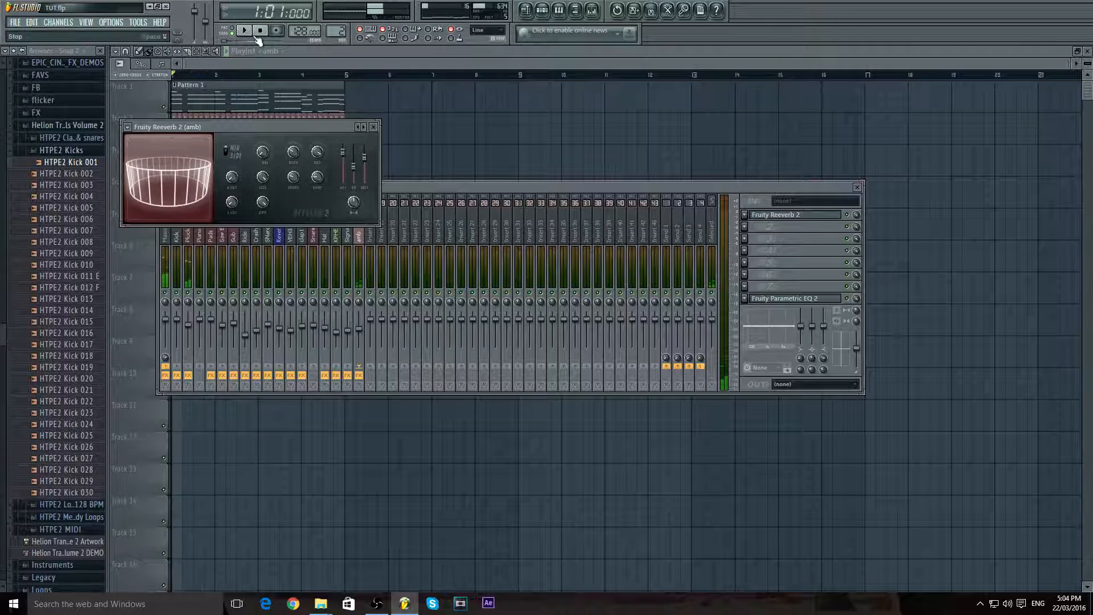
# - Solo Track 2 in the playlist and deepen the band 4 cut in the amb track's Parametric EQ 2
pyautogui.click(264, 59)
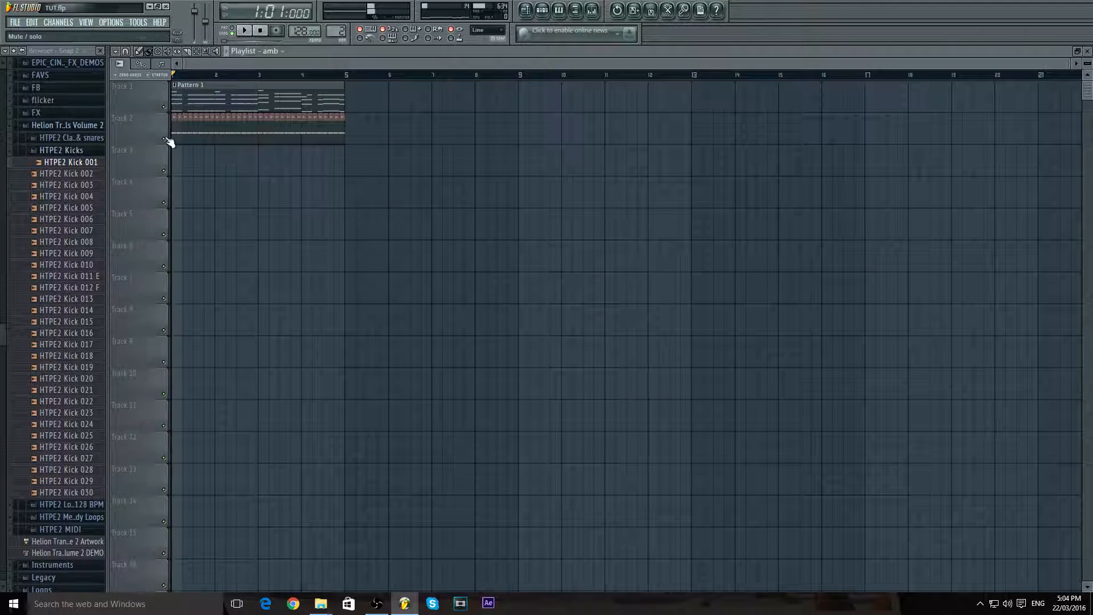
pyautogui.press('F9')
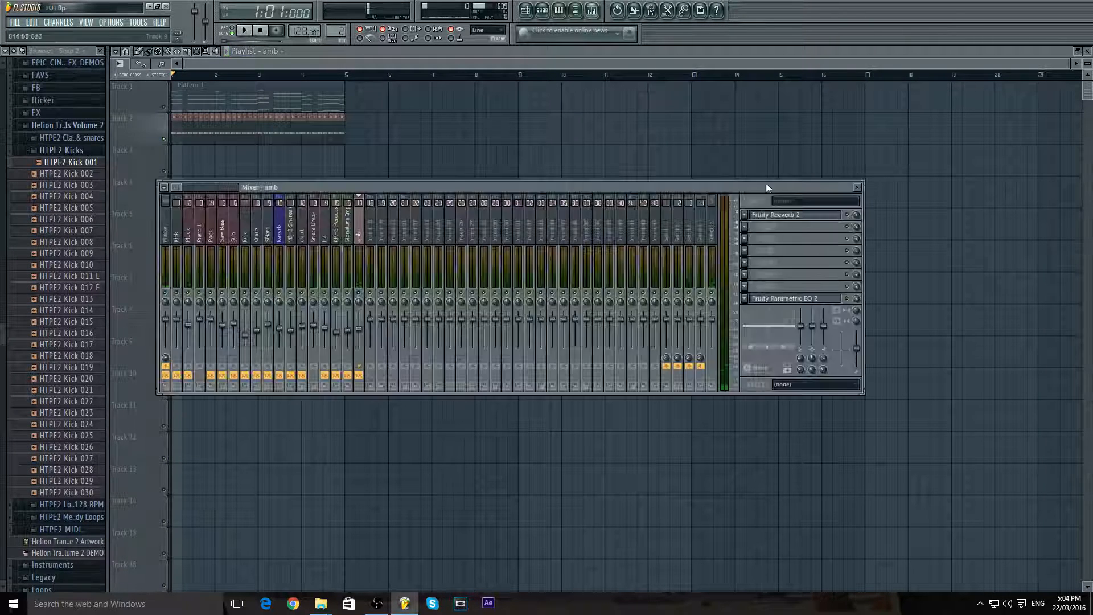
pyautogui.click(779, 300)
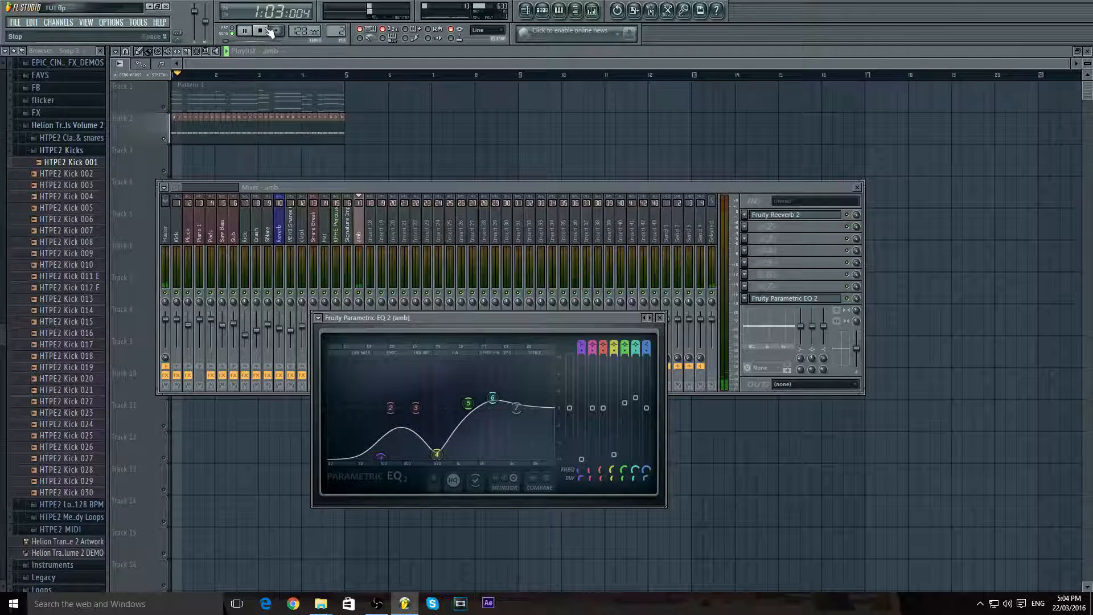
pyautogui.click(268, 30)
# - Turn the amb EQ's band 4 into a steep notch around 545 Hz and raise the Fruity Reeverb 2 wet level further
pyautogui.click(774, 214)
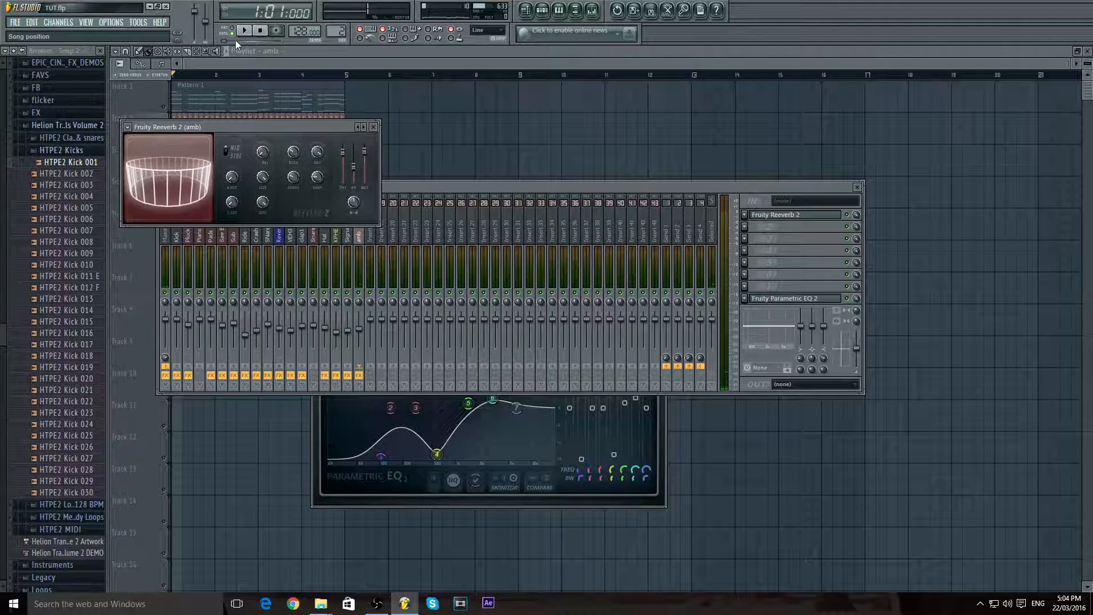
pyautogui.click(465, 484)
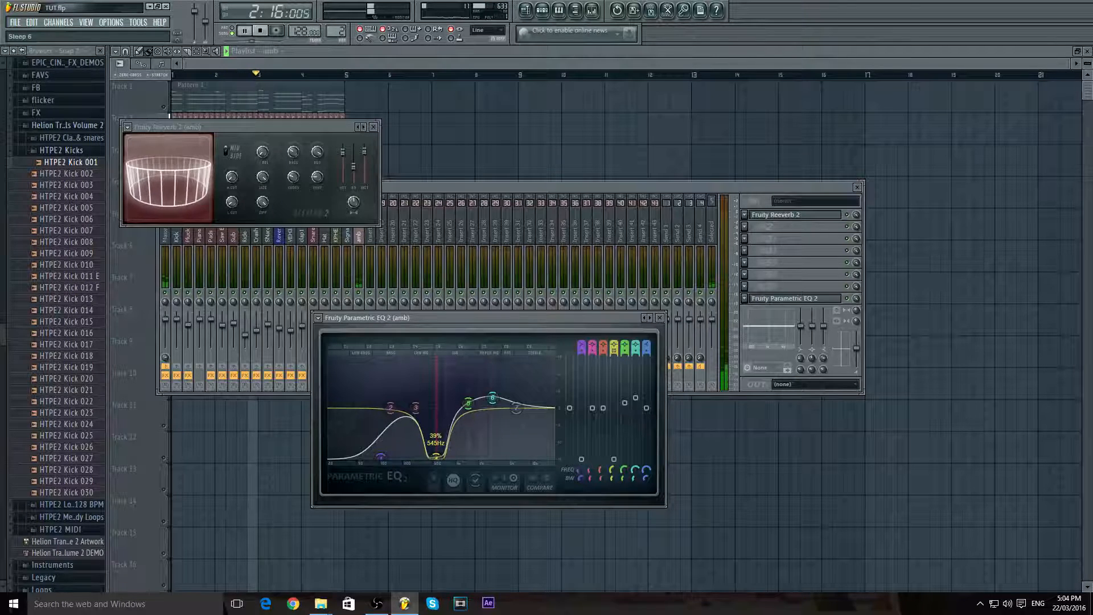
pyautogui.moveTo(614, 351)
pyautogui.mouseDown()
pyautogui.moveTo(614, 340)
pyautogui.moveTo(613, 358)
pyautogui.mouseUp()
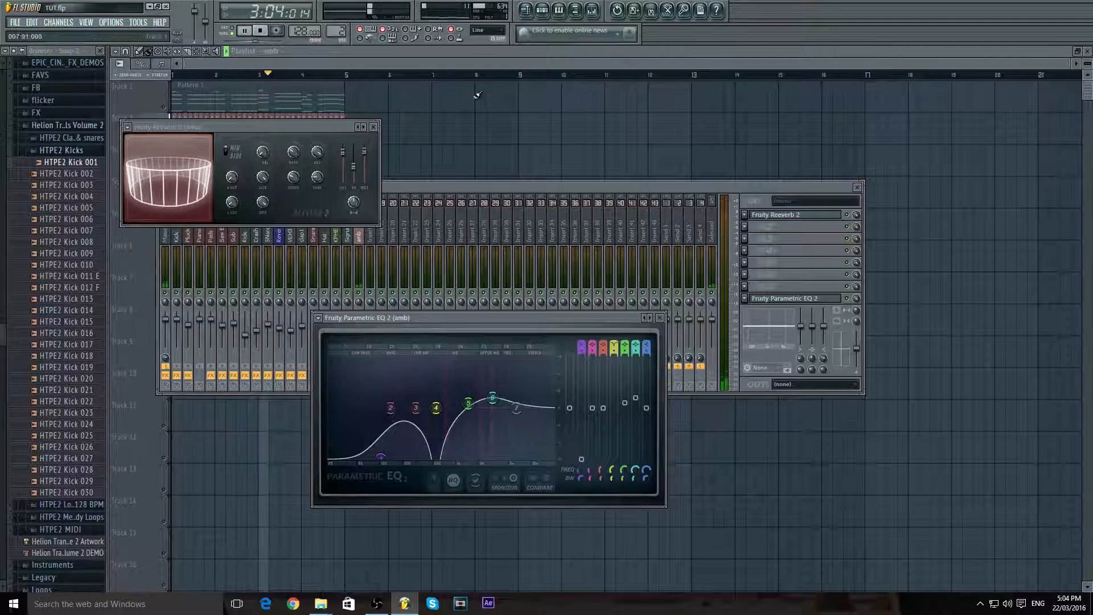
pyautogui.click(774, 215)
pyautogui.click(775, 214)
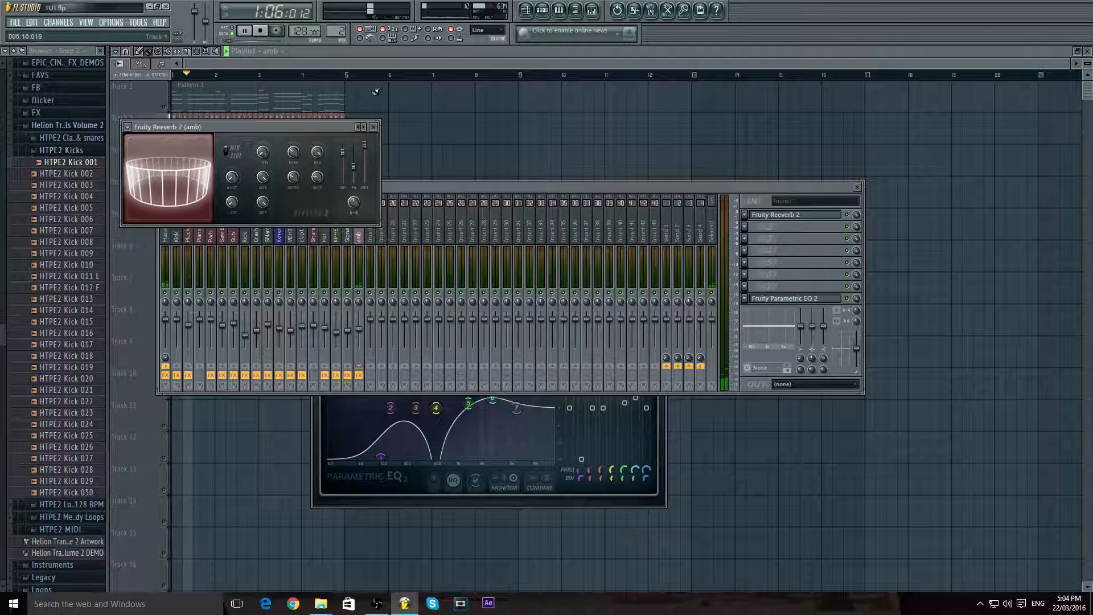
# - Replay the amb slices, unsolo Track 2, and lower the amb mixer track's volume to about 66% (-8.8 dB)
pyautogui.click(270, 34)
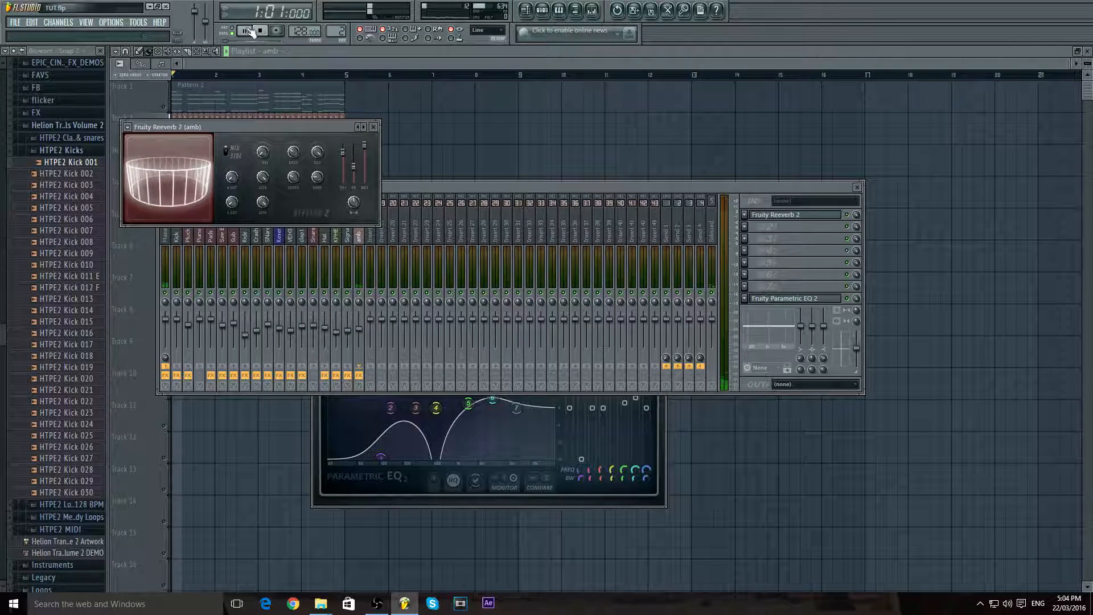
pyautogui.click(251, 32)
pyautogui.click(356, 318)
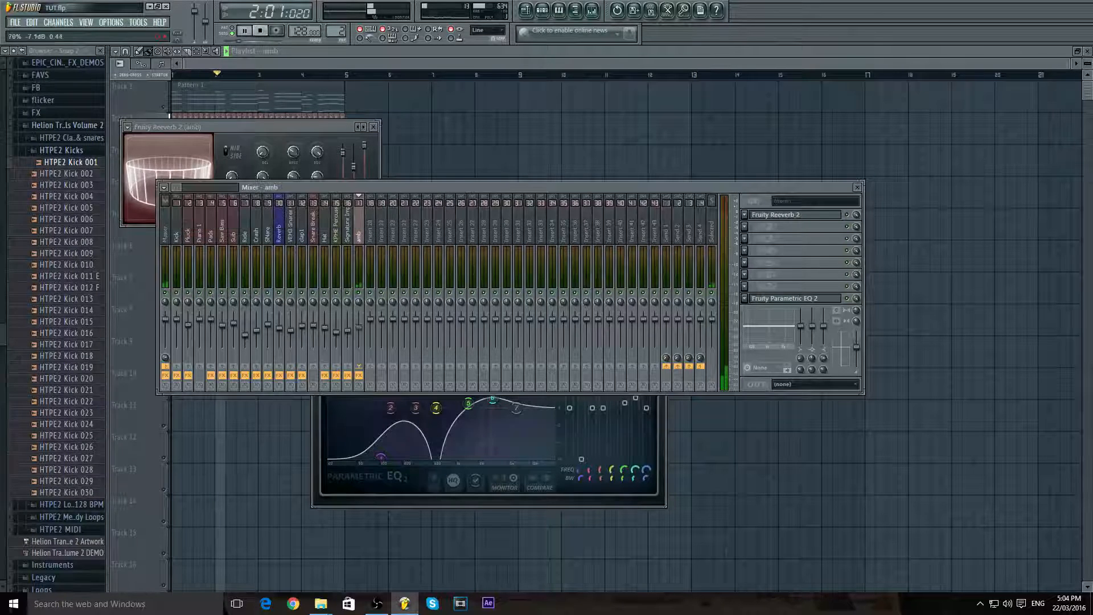
pyautogui.press('F12')
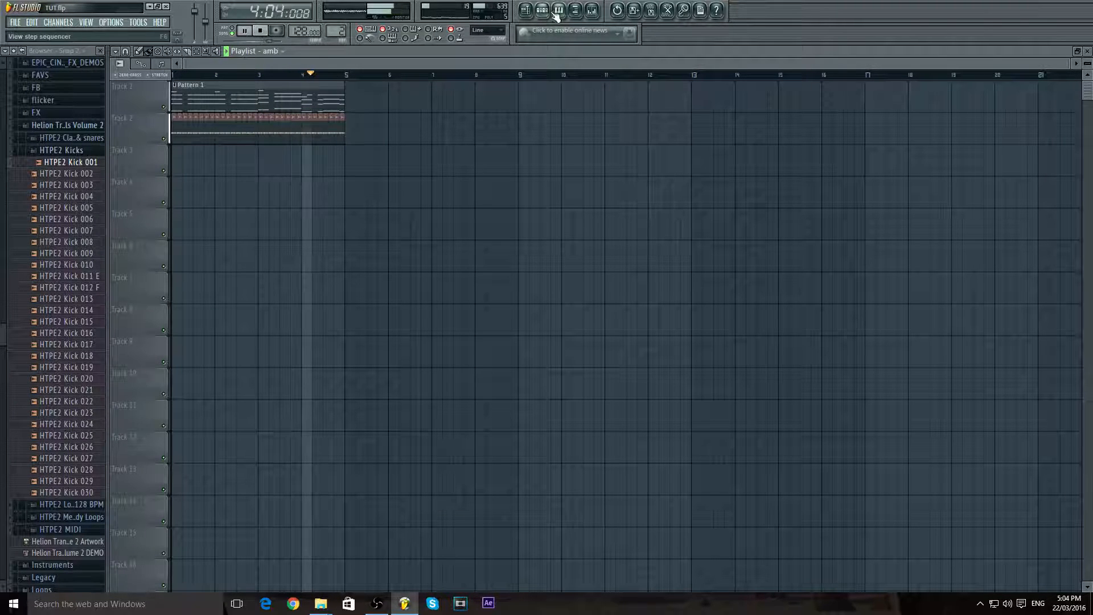
pyautogui.press('F9')
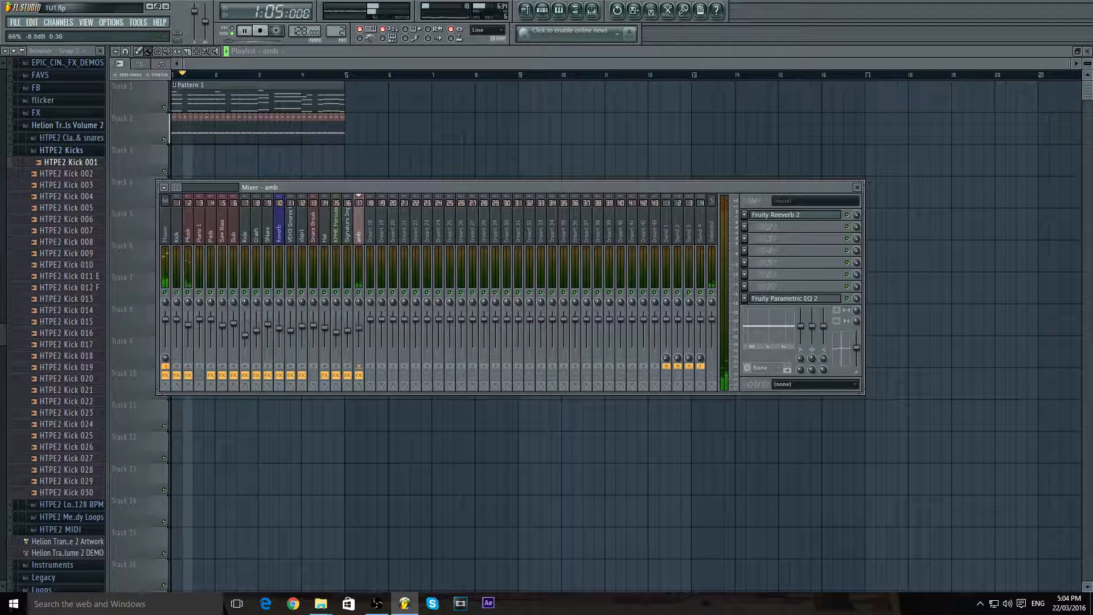
# - Open the full effect plugin list from an amb effect slot and mark Kickstart and Sausage Fattener as favorites
pyautogui.click(744, 287)
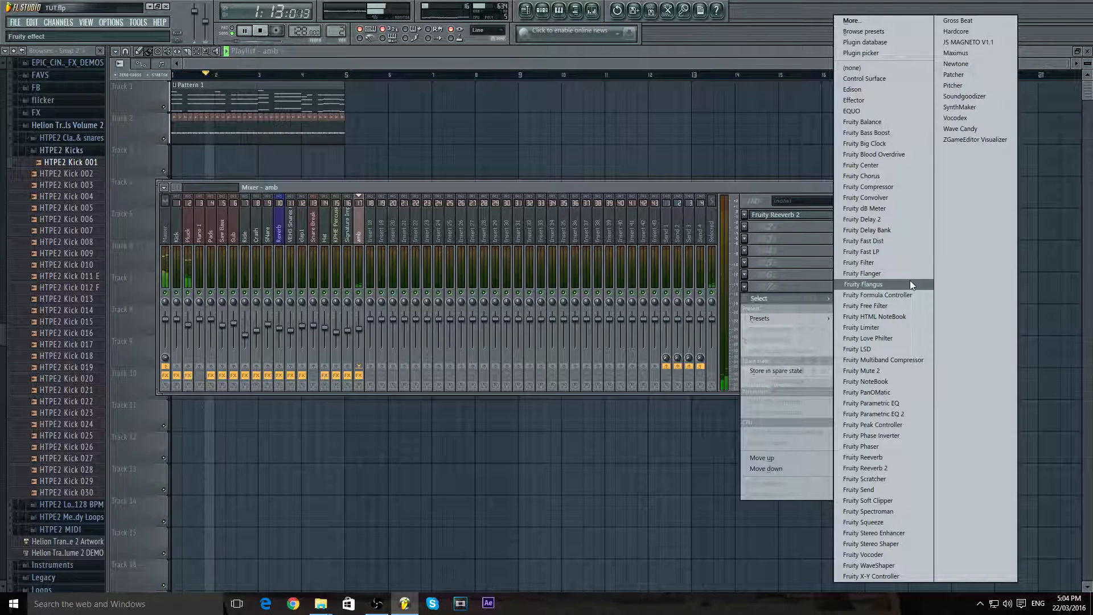
pyautogui.click(865, 21)
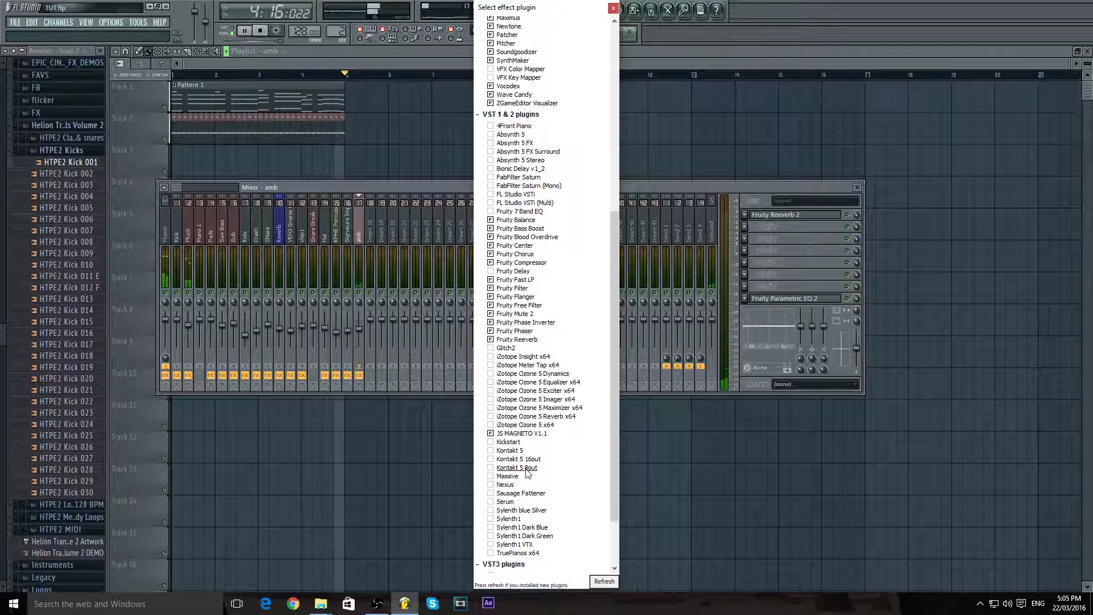
pyautogui.click(491, 443)
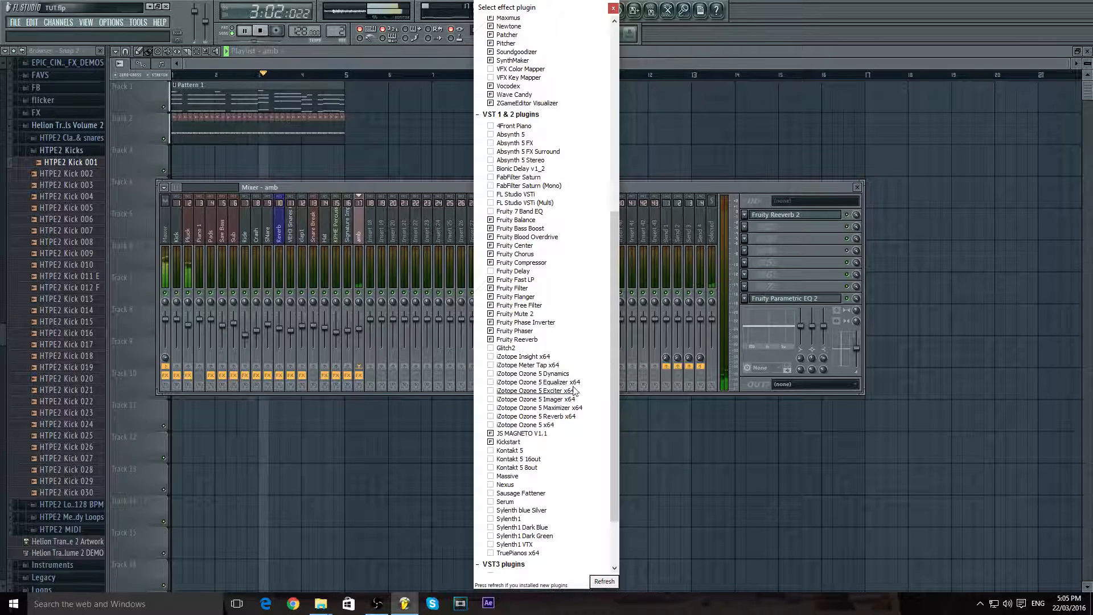
pyautogui.click(491, 493)
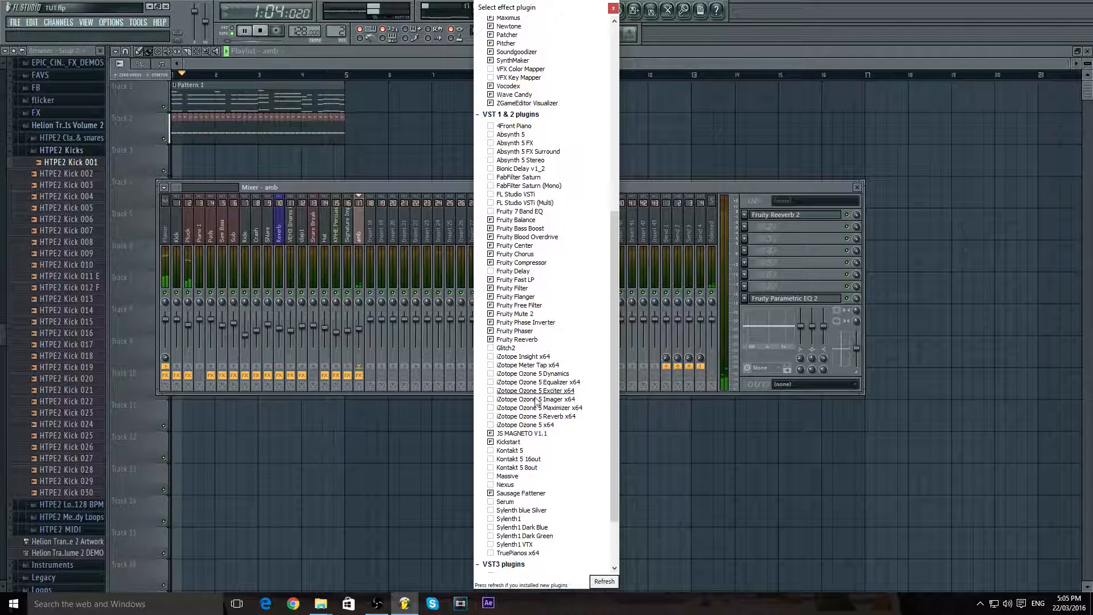
# - Mark all the iZotope plugins as favorites, from Ozone 5 x64 and its modules through Meter Tap and Insight
pyautogui.click(490, 425)
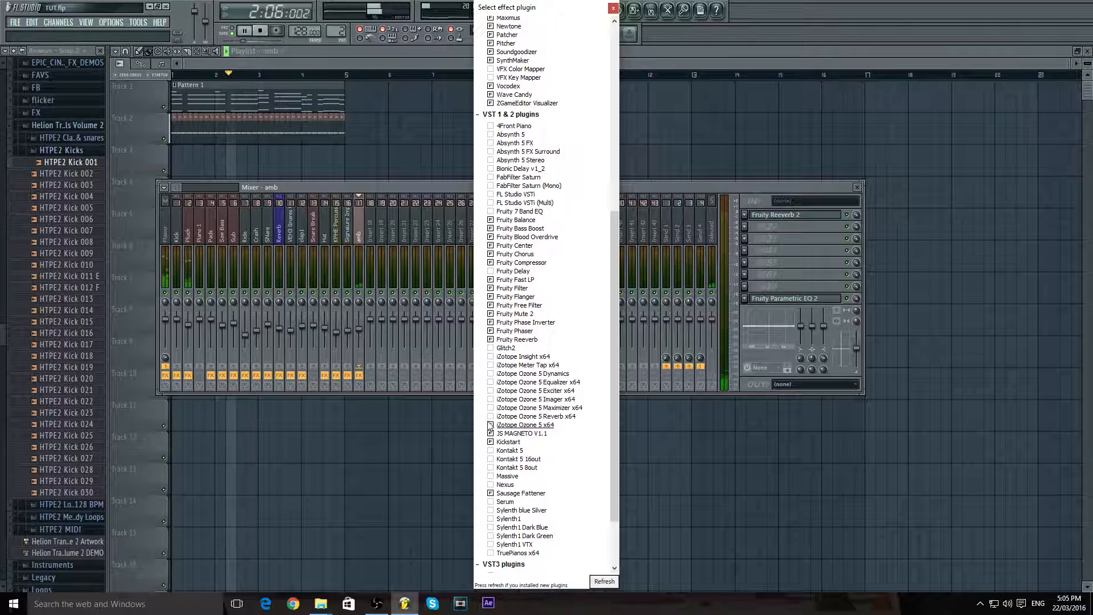
pyautogui.click(490, 417)
pyautogui.click(491, 399)
pyautogui.click(491, 391)
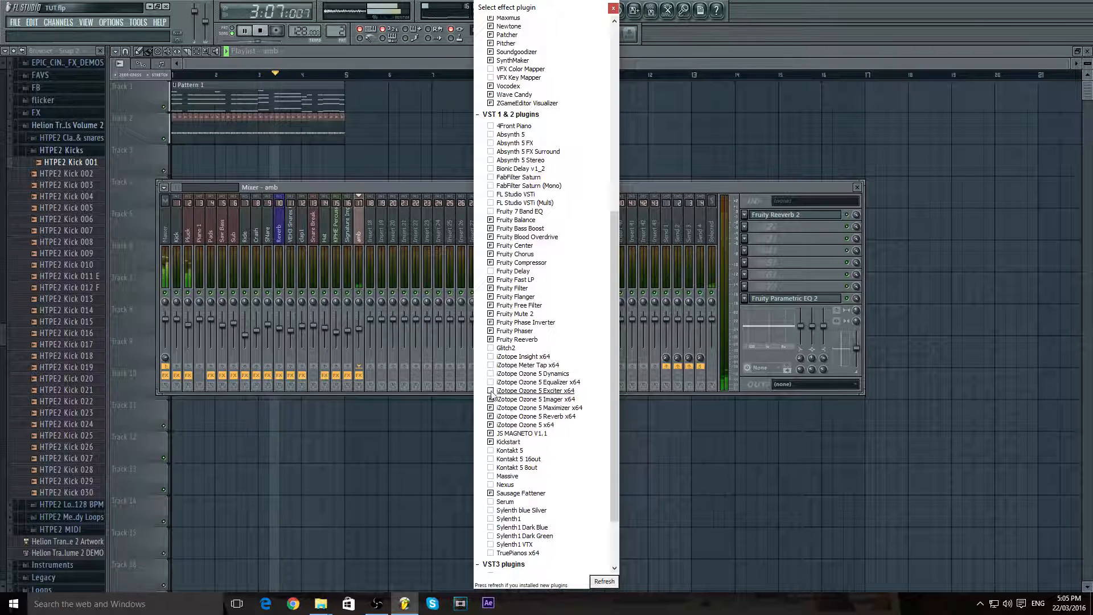
pyautogui.click(490, 382)
pyautogui.click(490, 374)
pyautogui.click(490, 365)
pyautogui.click(490, 357)
# - Mark Glitch2 and FabFilter Saturn as favorites, close the plugin list, and stop playback
pyautogui.click(491, 348)
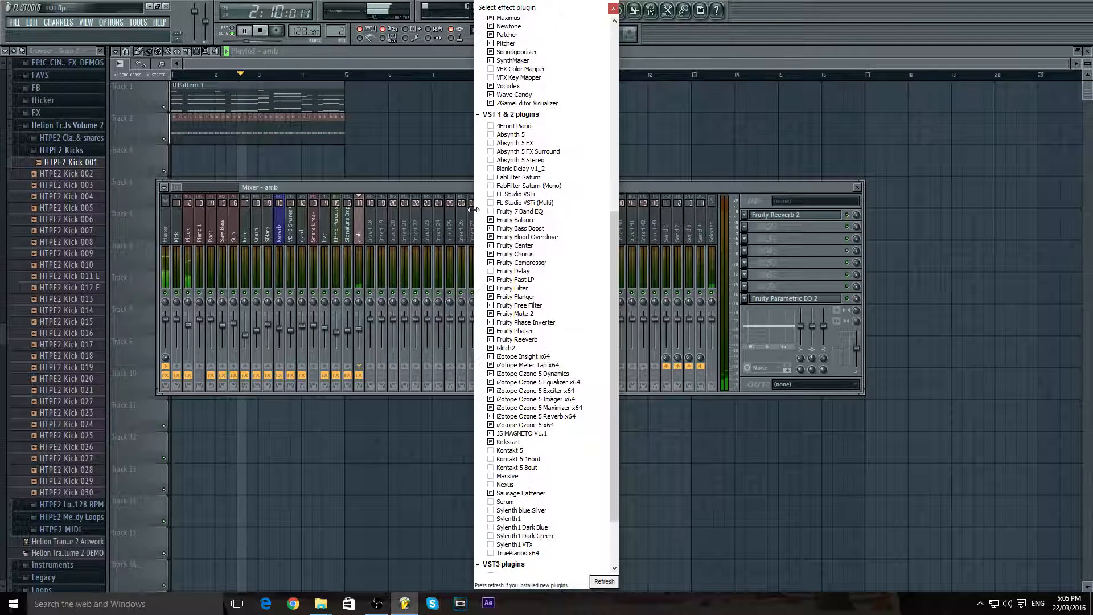
pyautogui.click(491, 177)
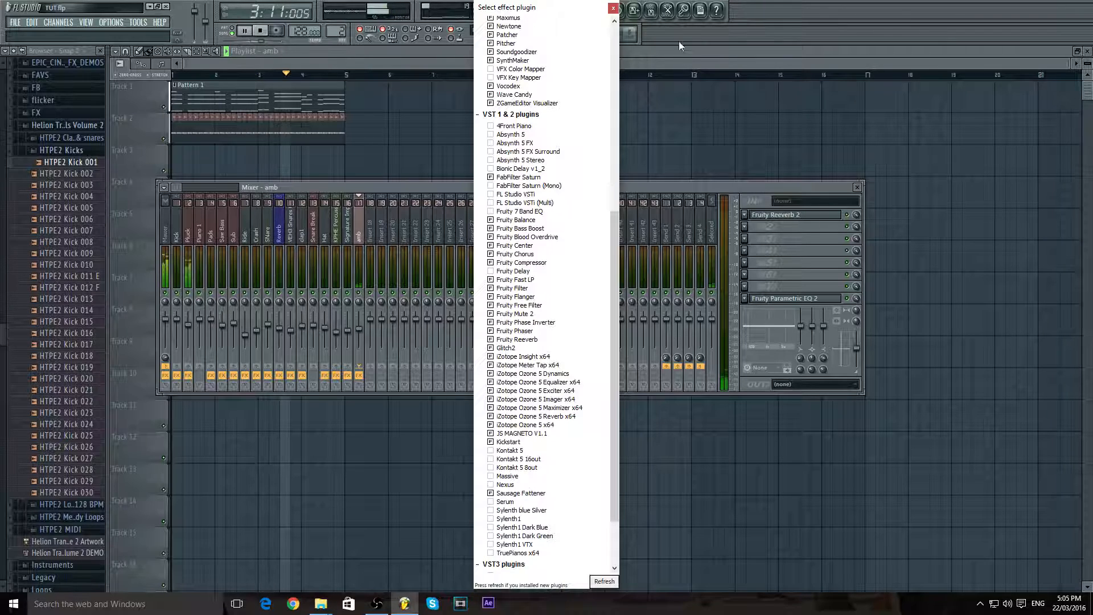
pyautogui.click(613, 8)
pyautogui.click(271, 31)
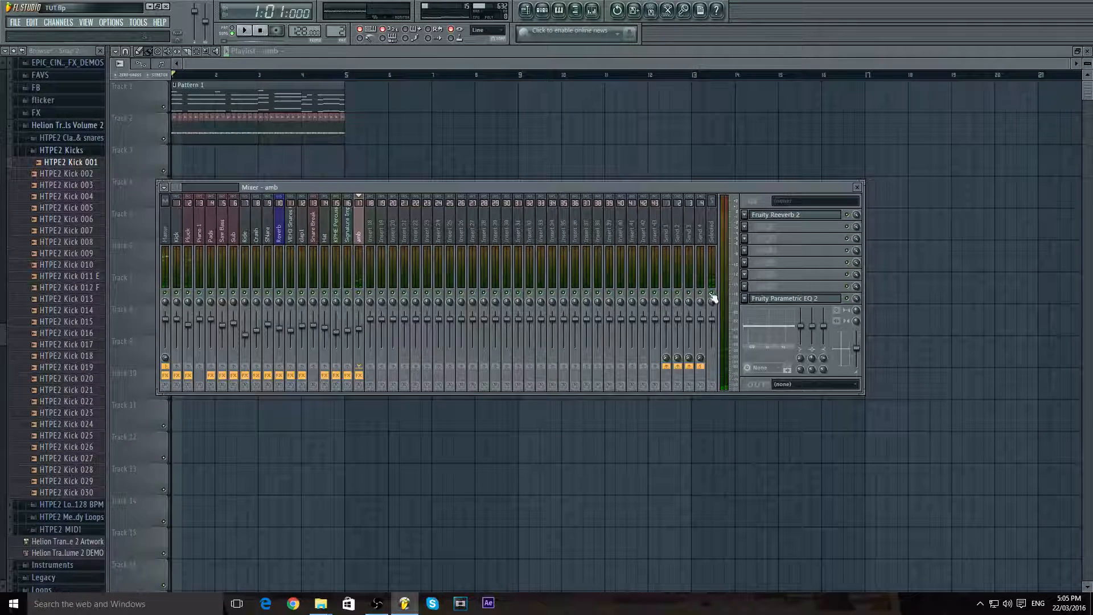
# - Add Kickstart to the amb track's second effect slot and play the amb slices with Track 2 soloed
pyautogui.click(744, 225)
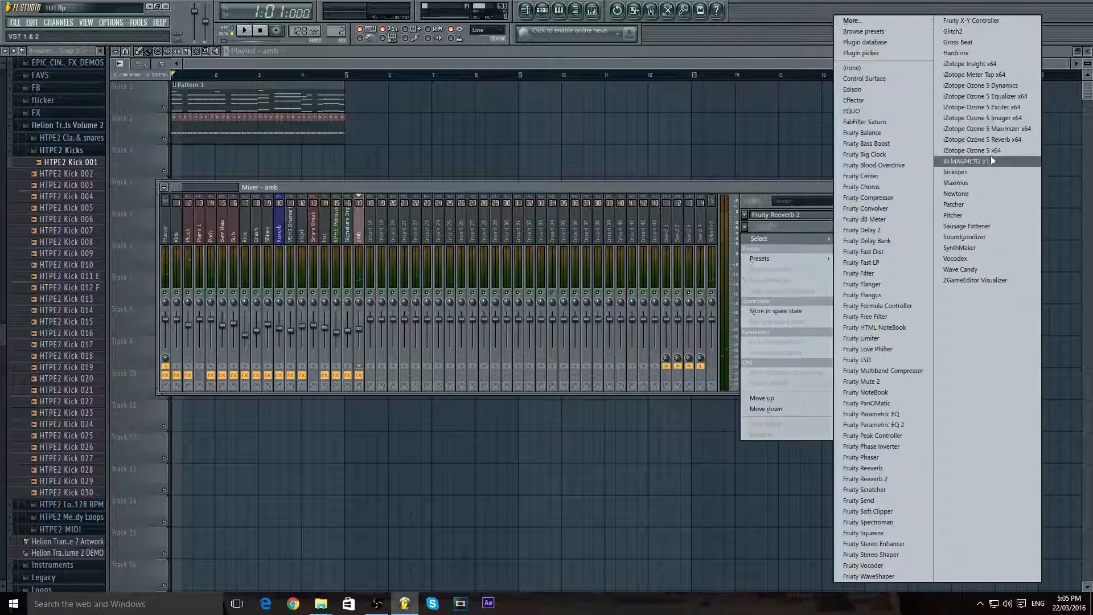
pyautogui.click(988, 172)
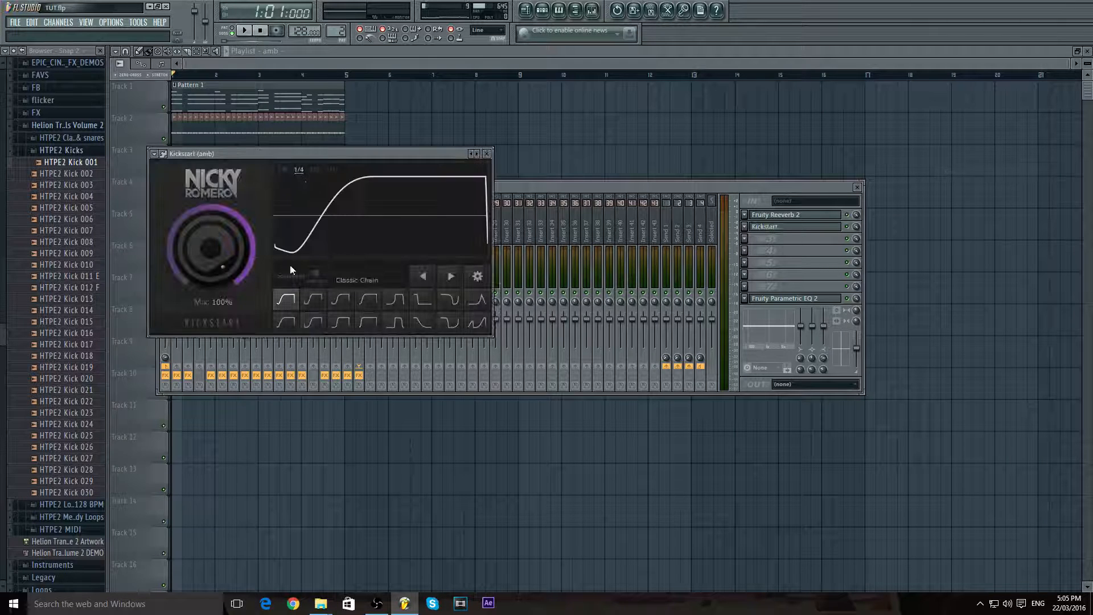
pyautogui.click(168, 141)
pyautogui.press('space')
pyautogui.click(592, 10)
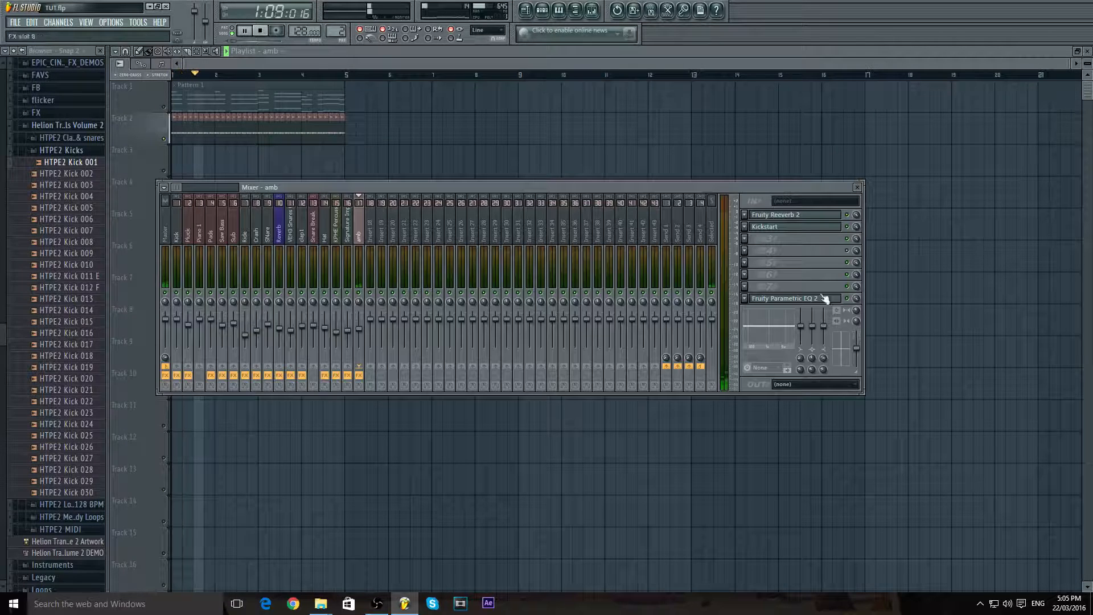
# - Compare another sidechain rate with 1/4 in Kickstart during playback, keep 1/4, then stop and close the open windows
pyautogui.click(774, 227)
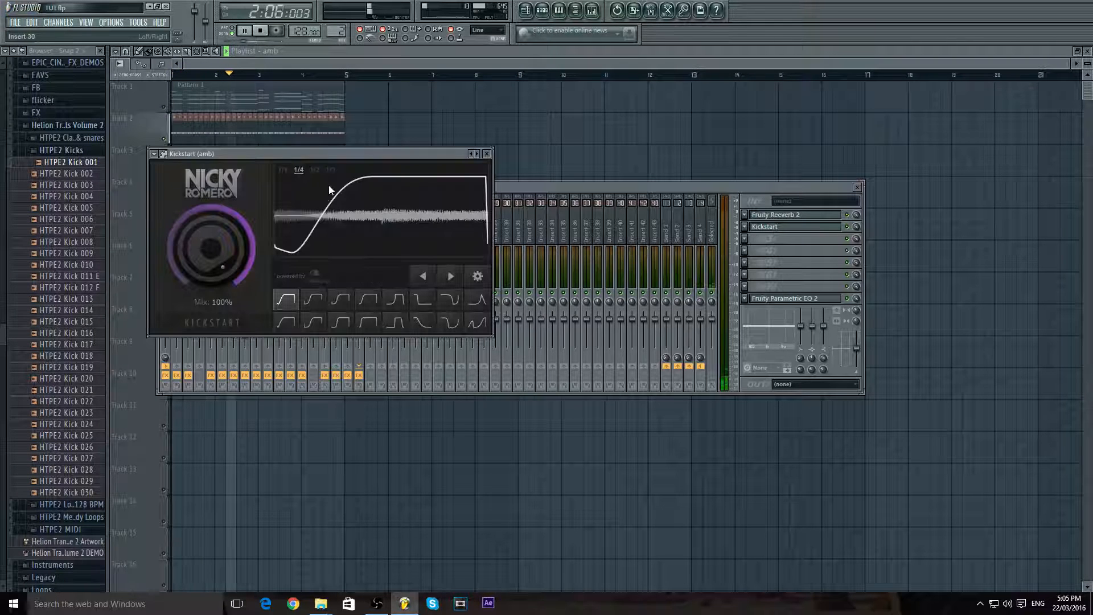
pyautogui.click(283, 172)
pyautogui.click(300, 172)
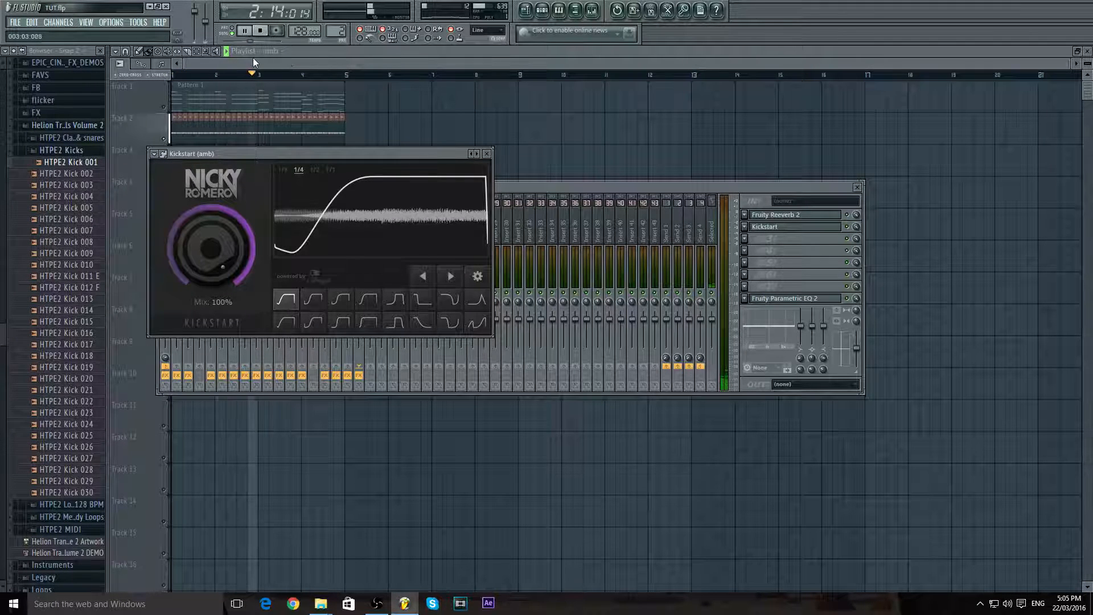
pyautogui.click(271, 37)
pyautogui.press('F12')
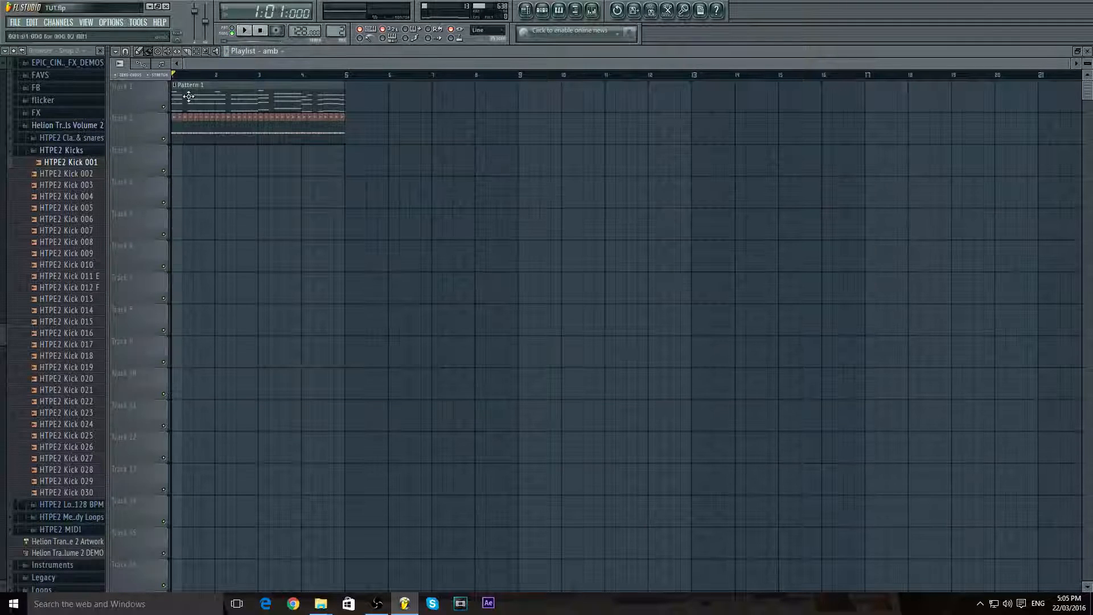
# - Play the plucks and amb slices together from the start of the playlist and stop
pyautogui.click(245, 32)
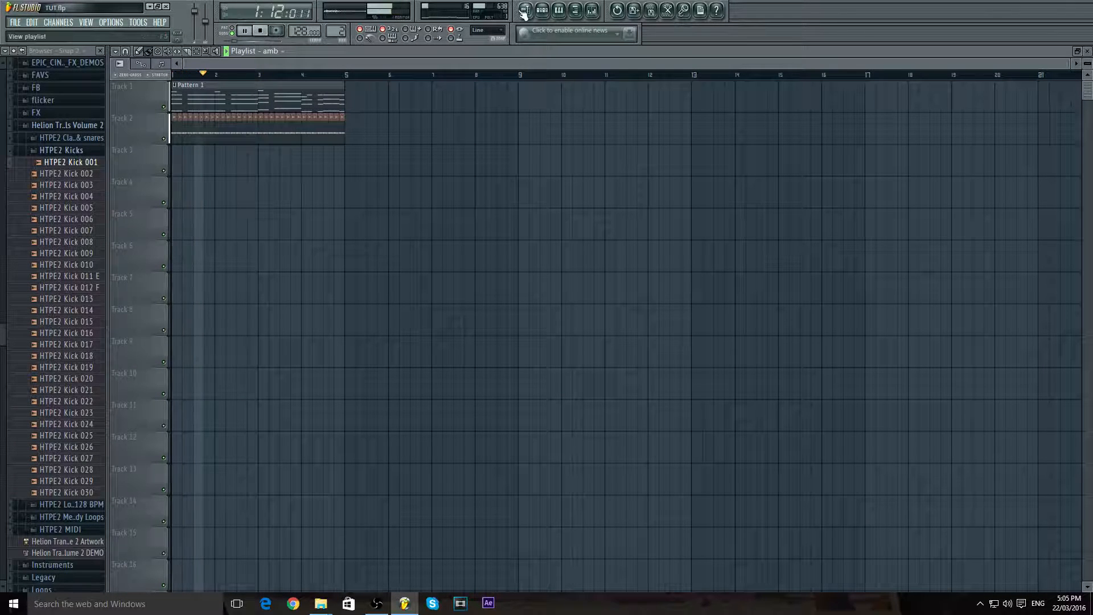
pyautogui.click(592, 12)
pyautogui.click(592, 13)
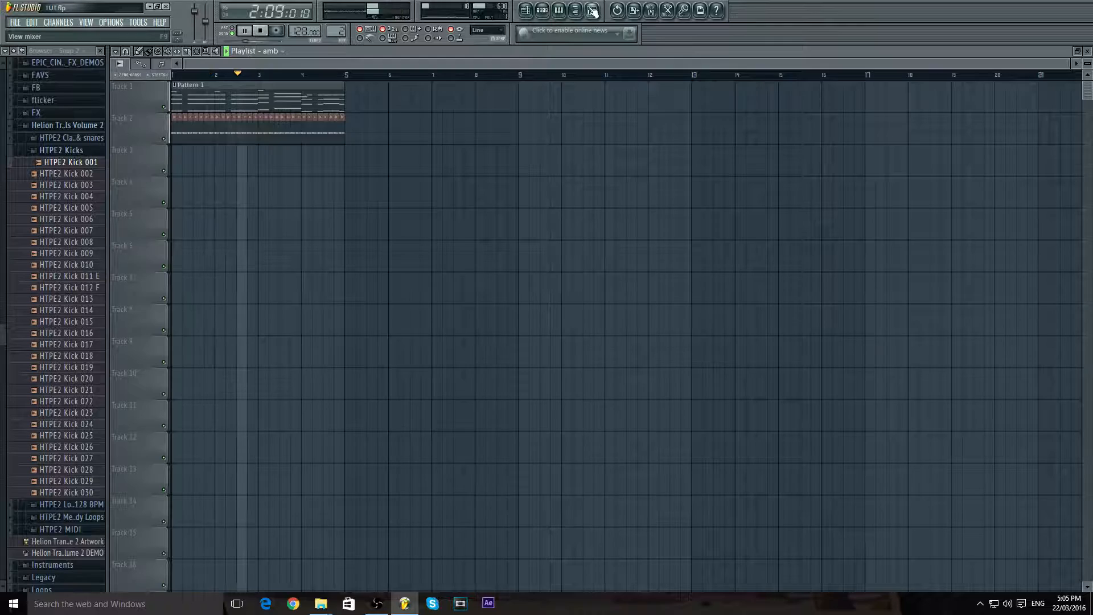
pyautogui.click(260, 31)
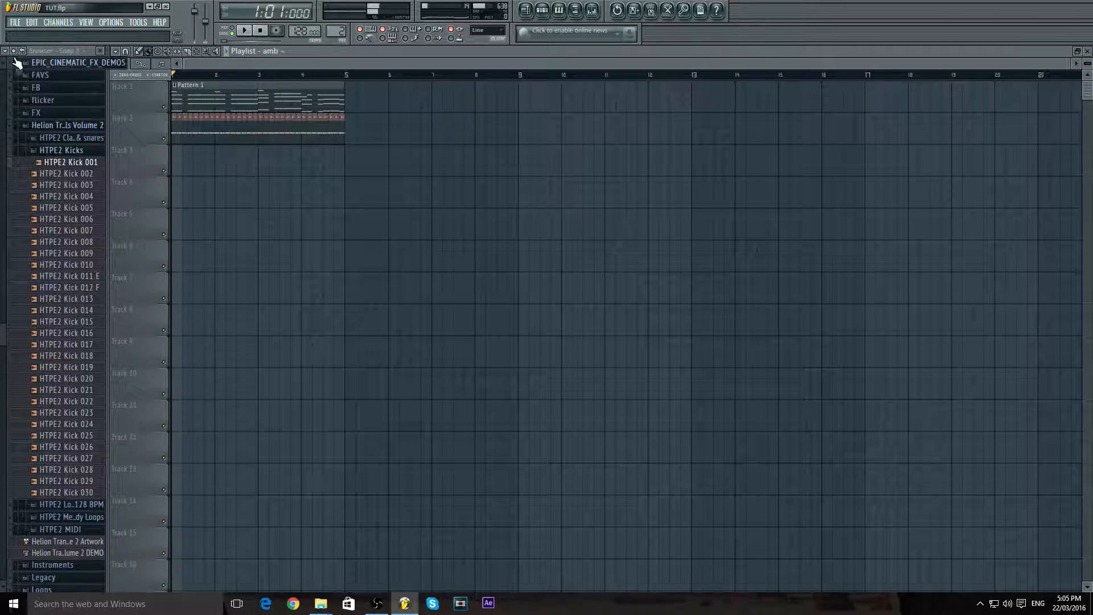
# - Open the Helion Volume 2 pack under Packs in the browser and look through its clap and snare samples
pyautogui.click(14, 51)
pyautogui.click(37, 255)
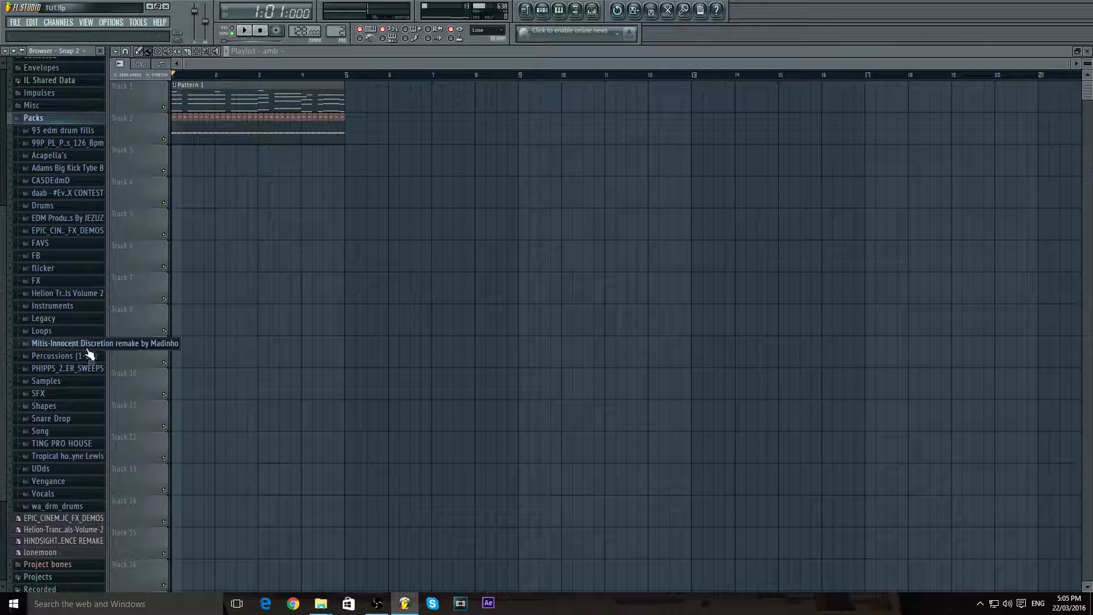
pyautogui.click(83, 292)
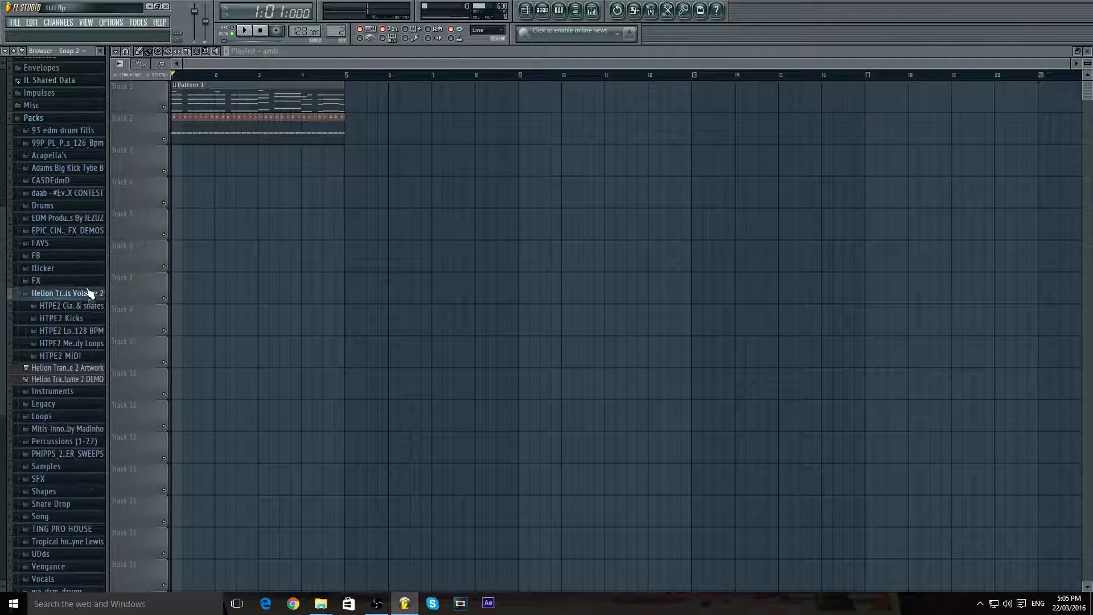
pyautogui.click(80, 316)
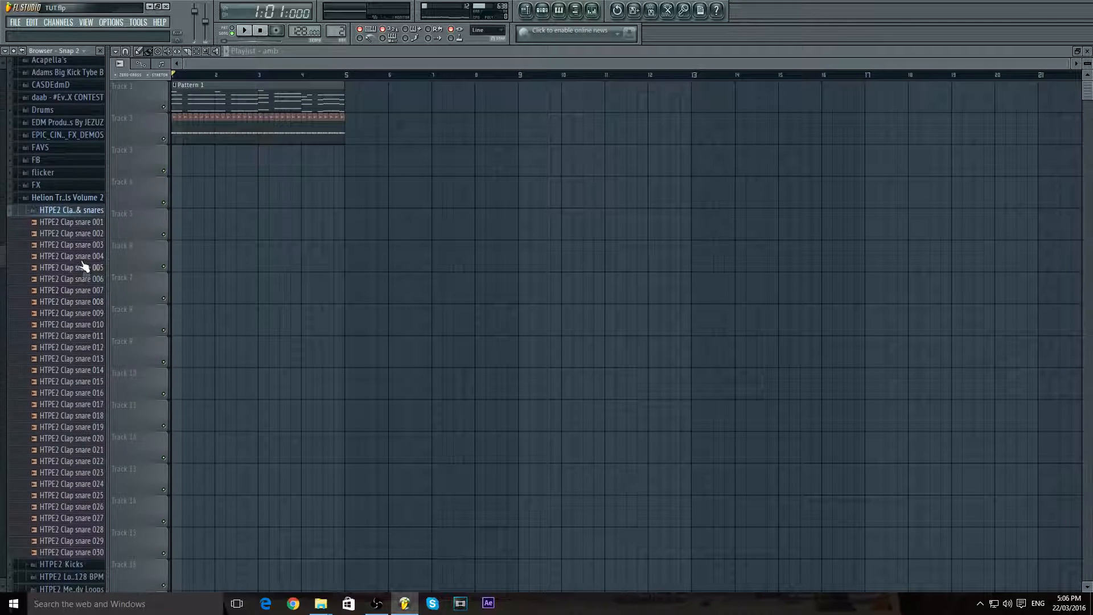
pyautogui.click(81, 215)
pyautogui.click(83, 236)
pyautogui.click(75, 211)
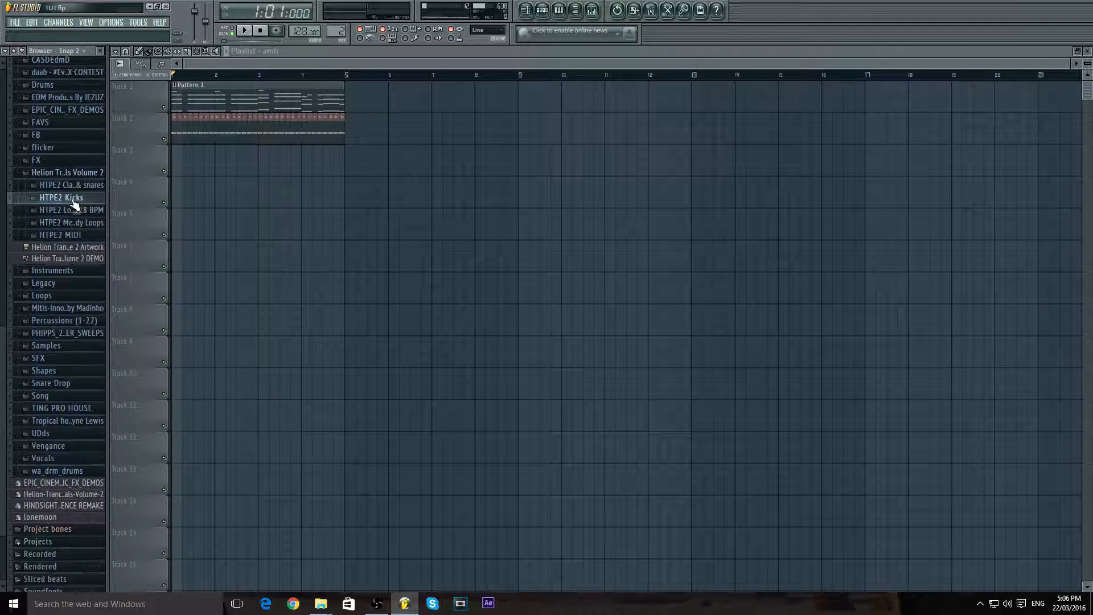
# - Audition the first few HTPE2 kicks and place HTPE2 Kick 001 on Track 3 at bar 1
pyautogui.click(73, 199)
pyautogui.click(81, 222)
pyautogui.click(84, 232)
pyautogui.click(85, 243)
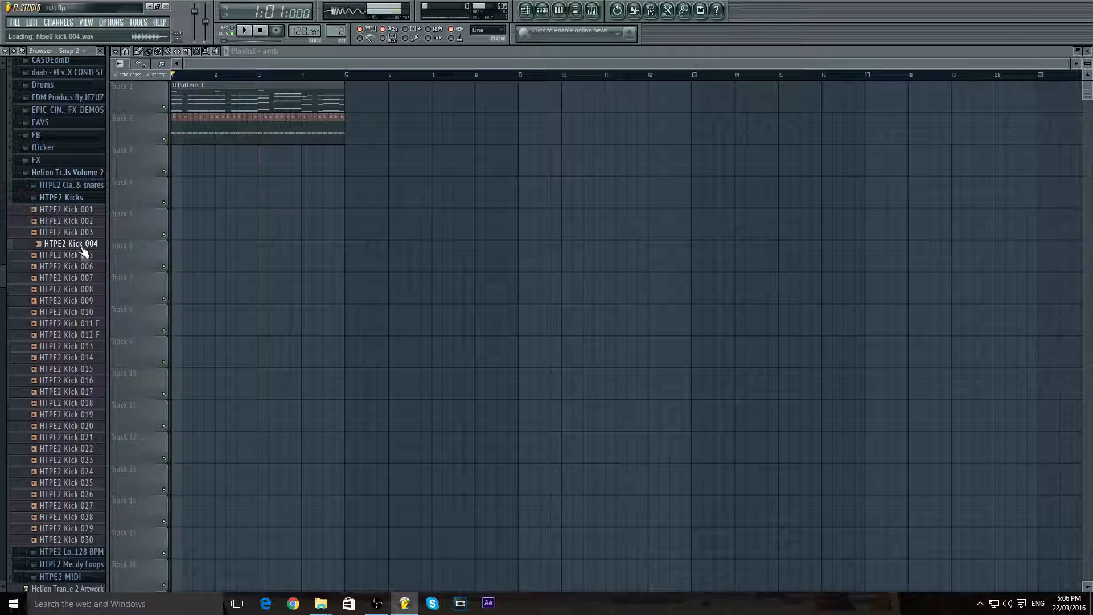
pyautogui.click(85, 256)
pyautogui.click(88, 223)
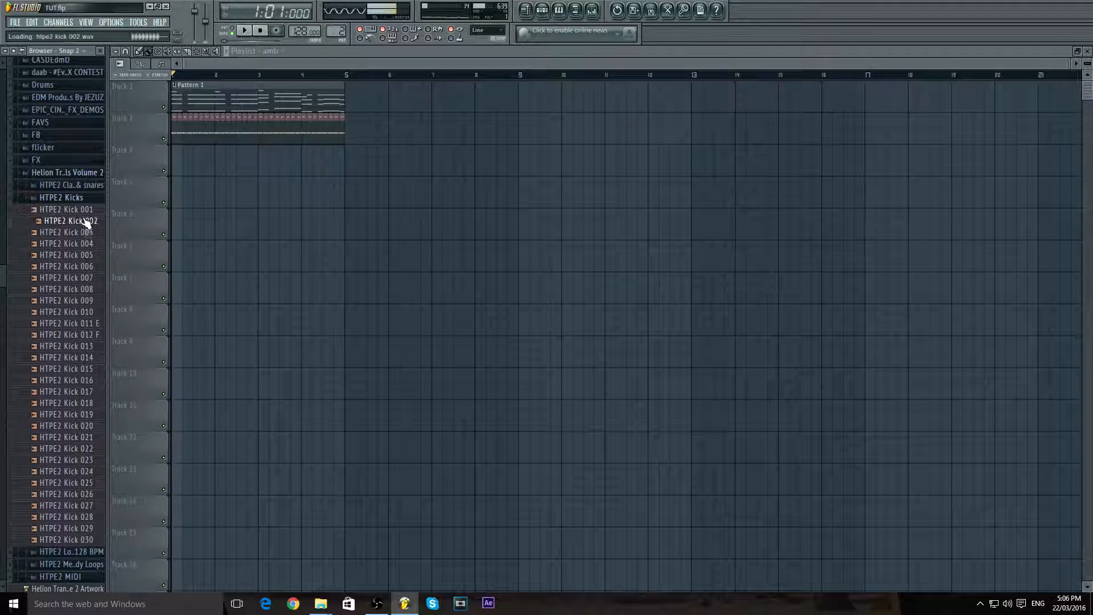
pyautogui.click(85, 212)
pyautogui.moveTo(86, 216); pyautogui.dragTo(183, 161)
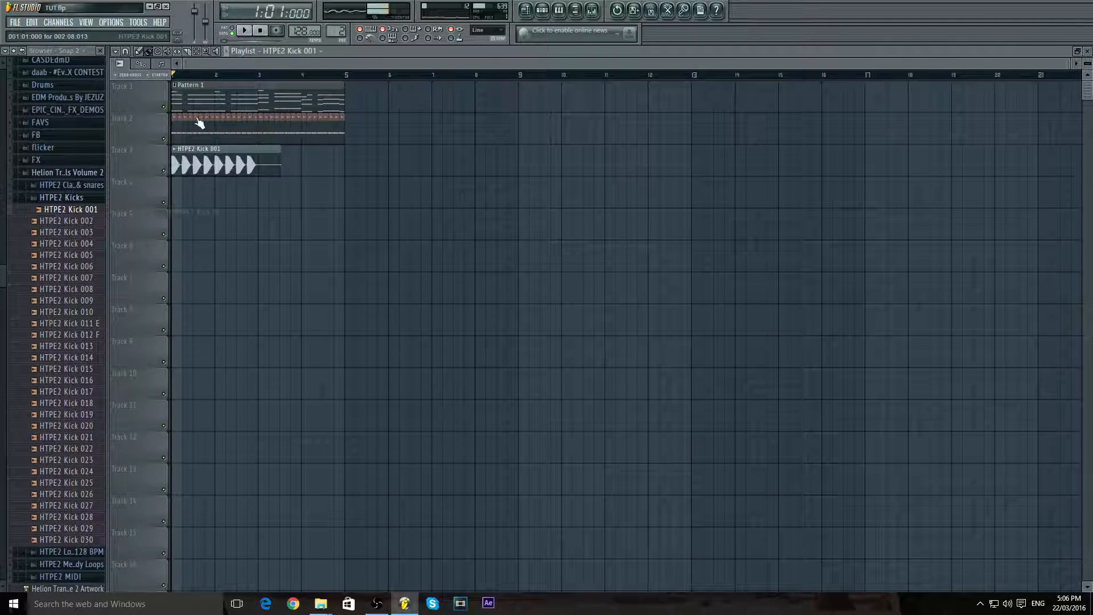
# - During playback, trim the kick clip on Track 3 to two bars and place a copy at bar 3, ending at bar 5
pyautogui.press('space')
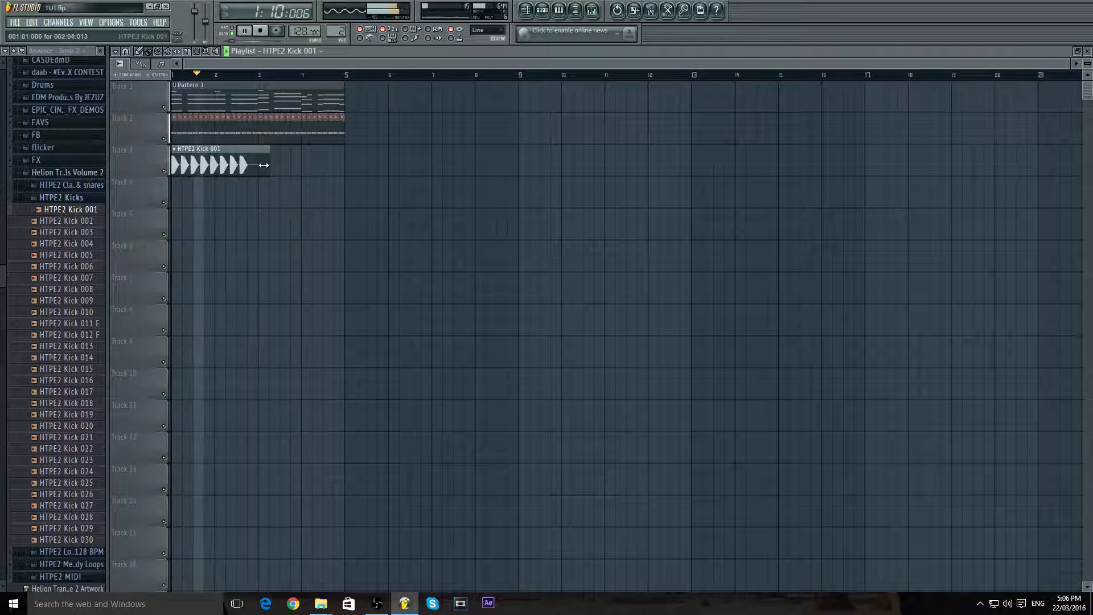
pyautogui.click(149, 75)
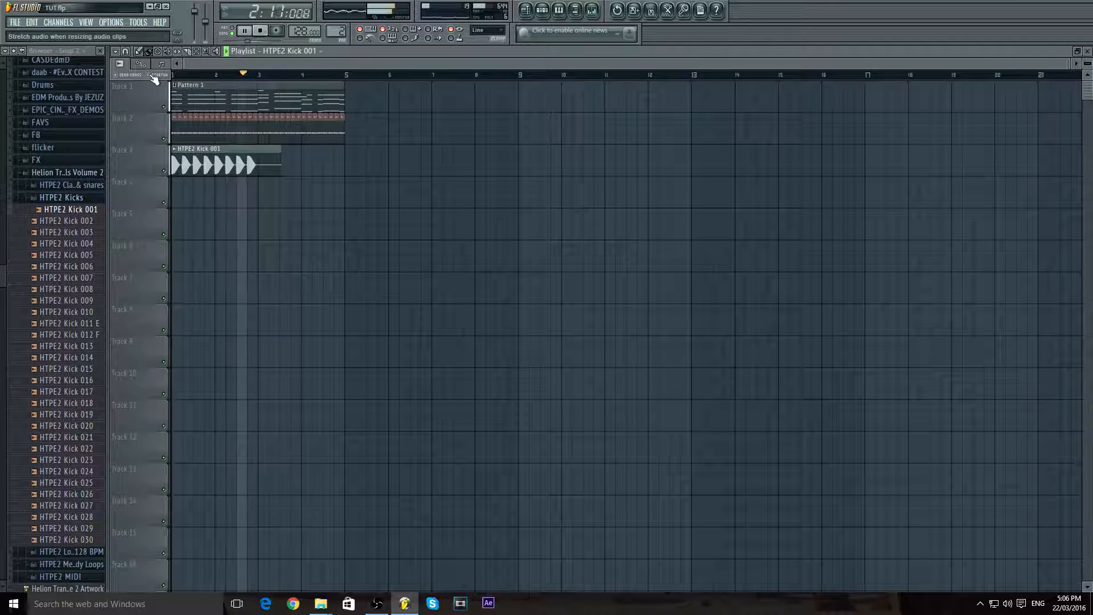
pyautogui.moveTo(226, 163)
pyautogui.keyDown('shift'); pyautogui.mouseDown()
pyautogui.moveTo(319, 161)
pyautogui.moveTo(309, 163)
pyautogui.moveTo(340, 172)
pyautogui.mouseUp(); pyautogui.keyUp('shift')
pyautogui.scroll(8, 337, 174)
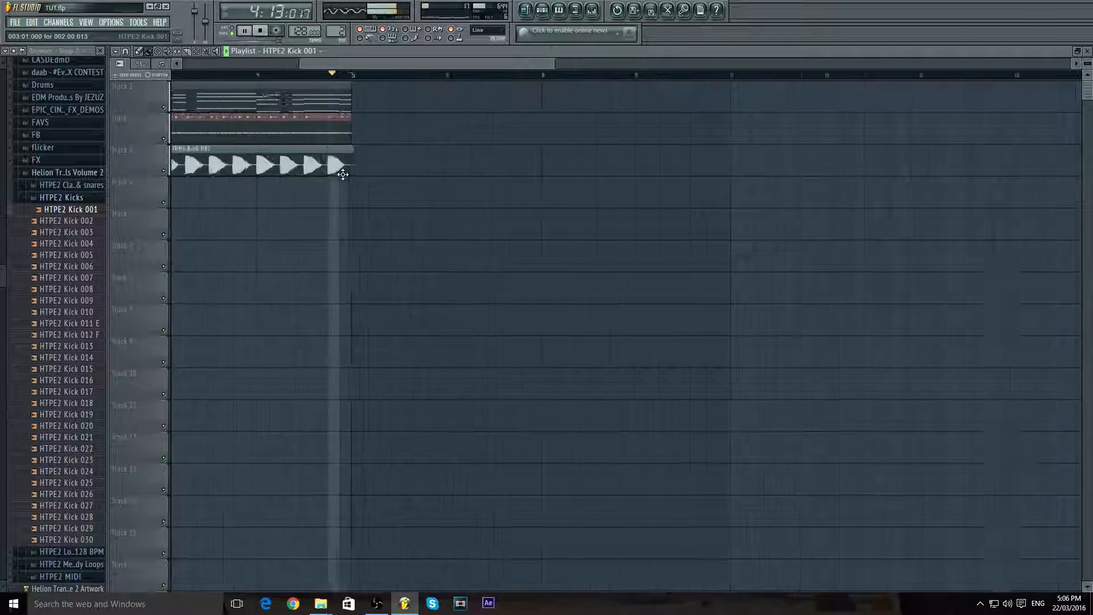
pyautogui.moveTo(438, 170); pyautogui.dragTo(374, 133)
pyautogui.scroll(-8, 327, 186)
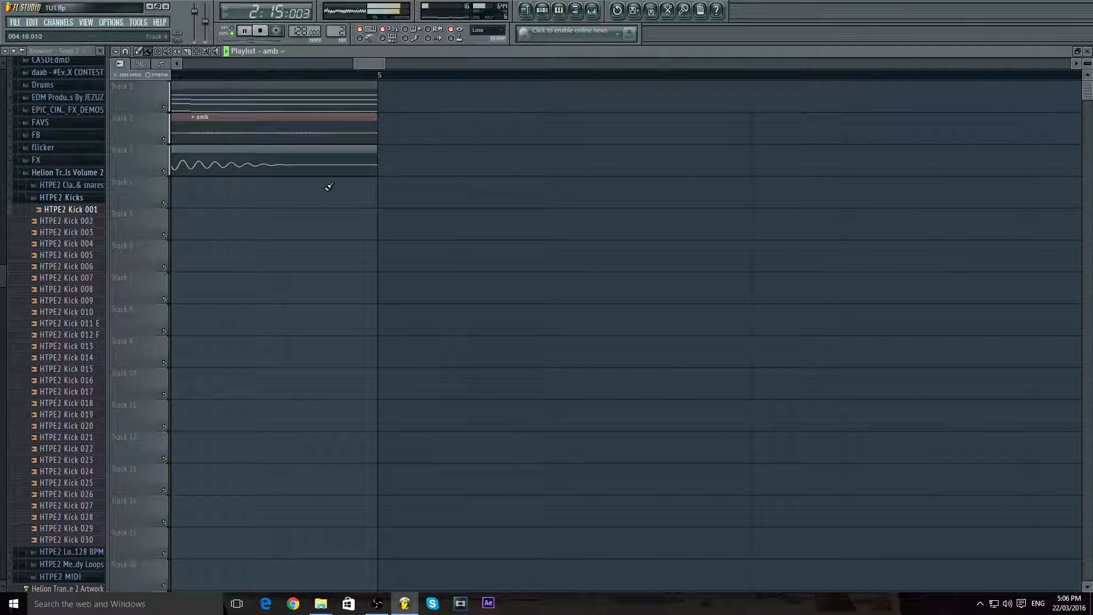
# - Route the HTPE2 Kick 001 channel to the free mixer track after amb and load Fruity Parametric EQ 2 in its last slot
pyautogui.doubleClick(195, 165)
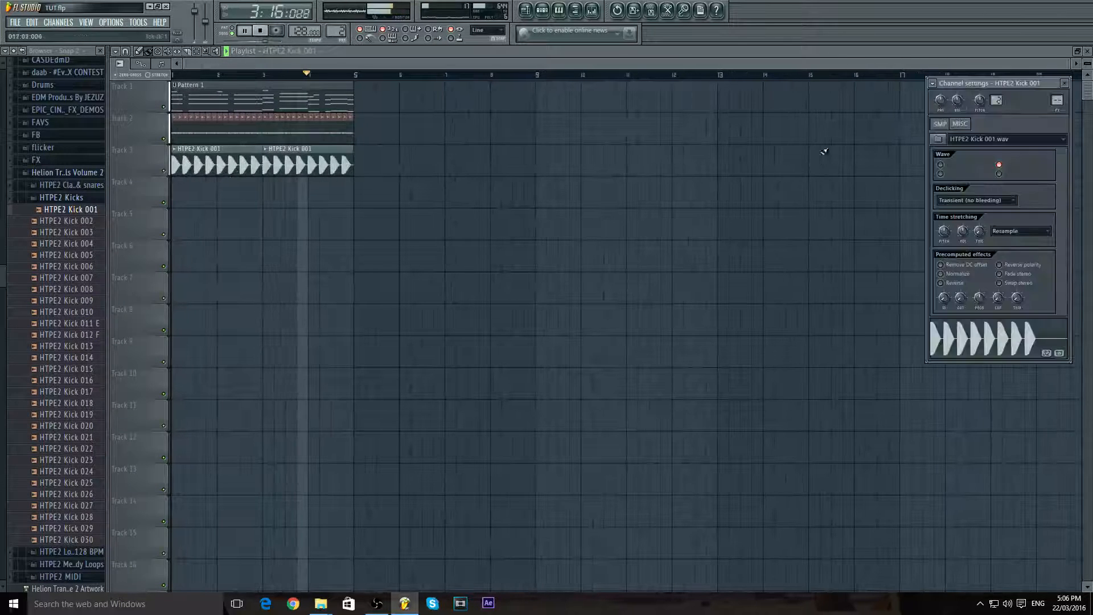
pyautogui.click(933, 83)
pyautogui.click(942, 107)
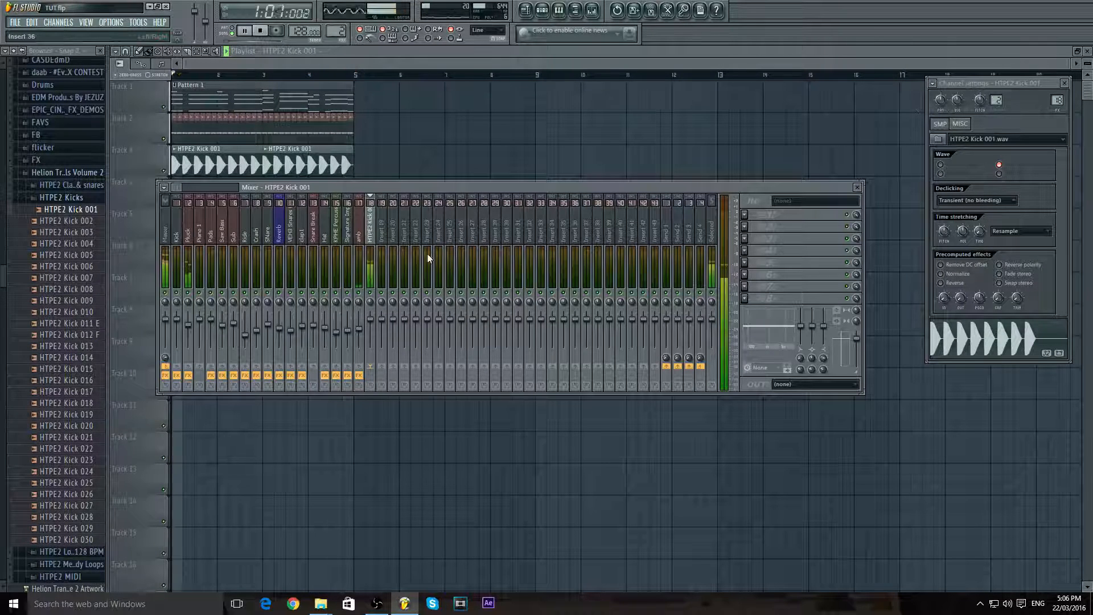
pyautogui.click(744, 299)
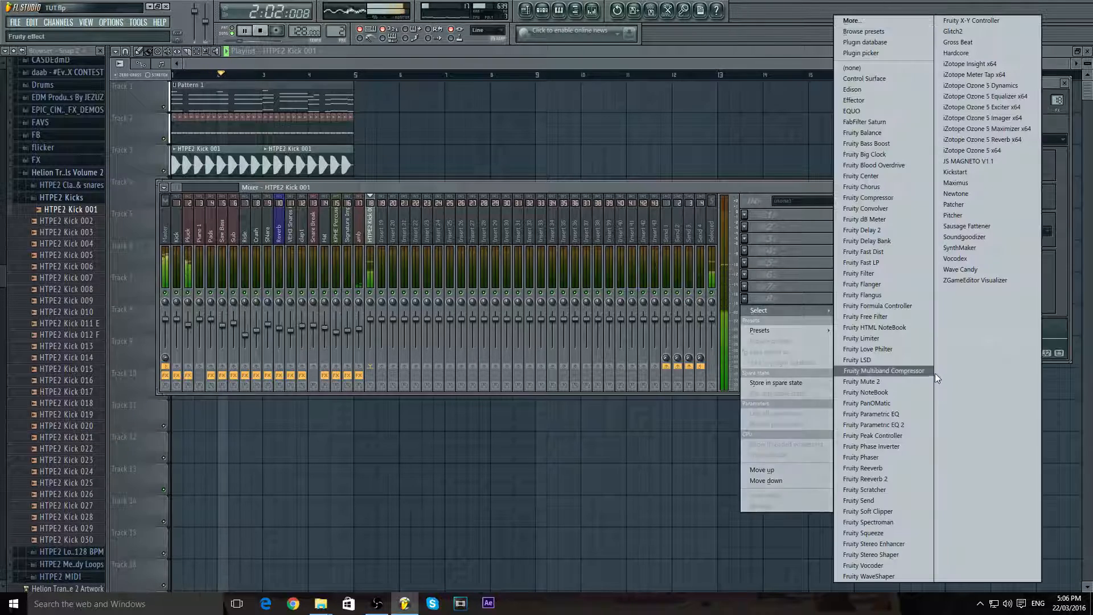
pyautogui.click(901, 424)
pyautogui.moveTo(365, 407)
pyautogui.mouseDown()
pyautogui.moveTo(369, 430)
pyautogui.moveTo(371, 418)
pyautogui.mouseUp()
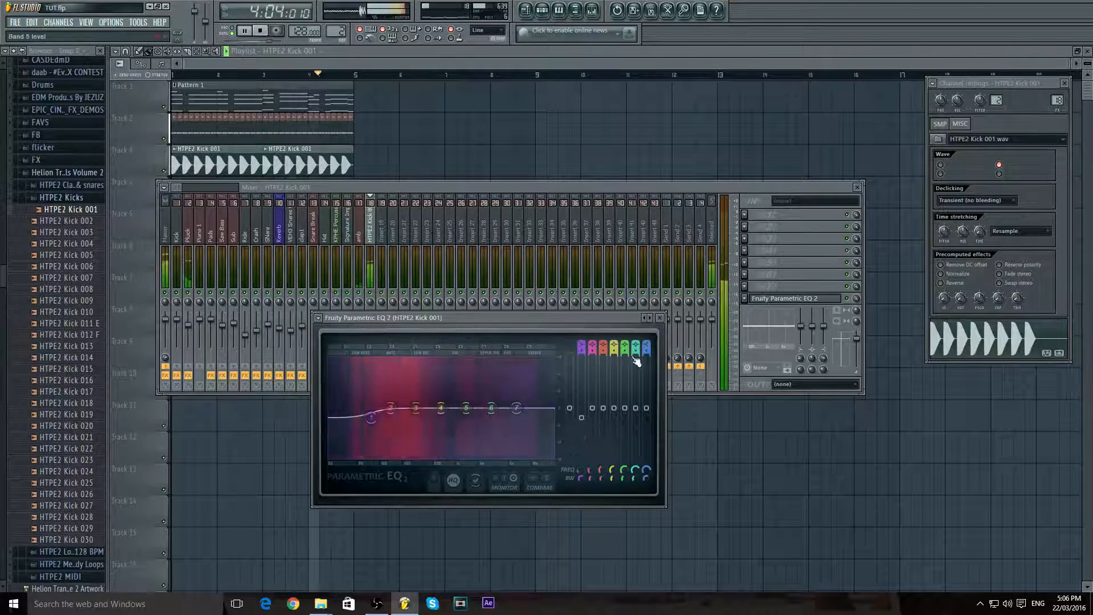
pyautogui.rightClick(370, 420)
pyautogui.click(391, 459)
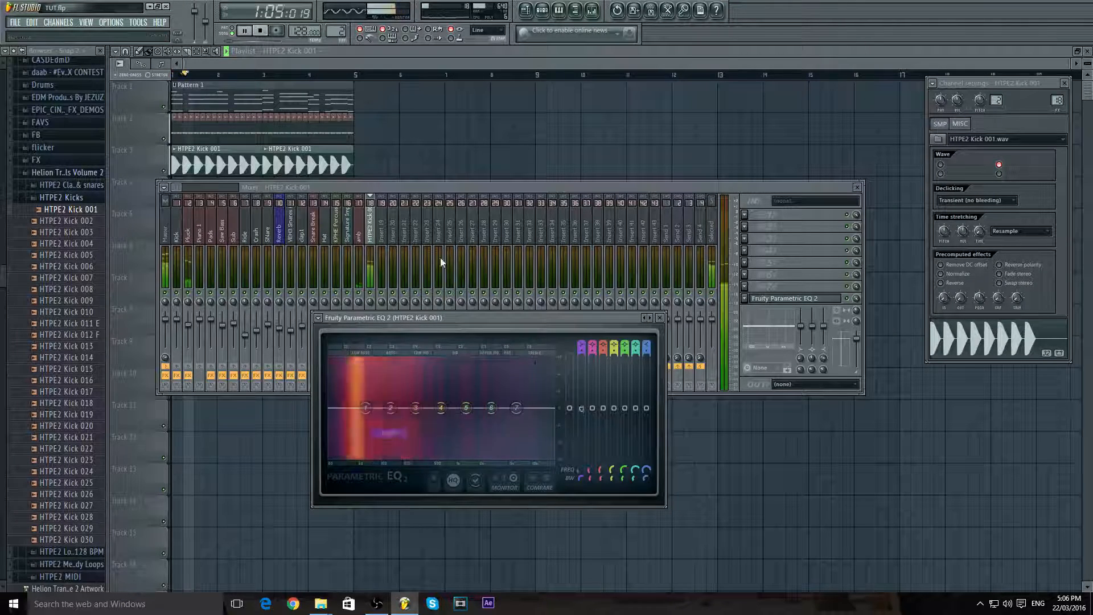
# - Cut about 12 dB near 1026 Hz with band 5 of the kick's EQ, close the windows and stop playback
pyautogui.moveTo(466, 408); pyautogui.dragTo(464, 435)
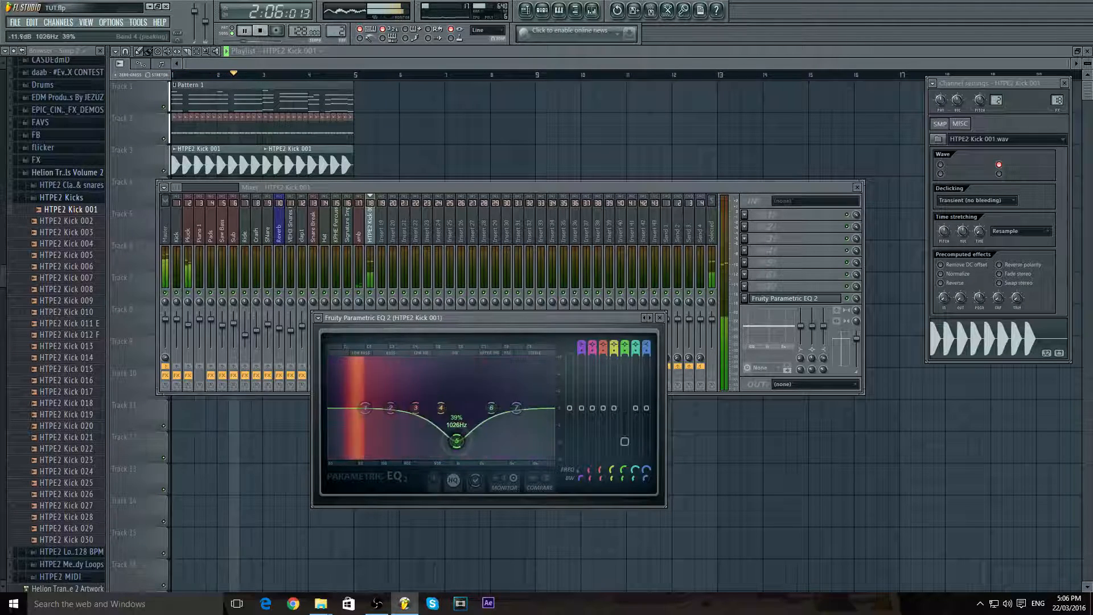
pyautogui.click(660, 317)
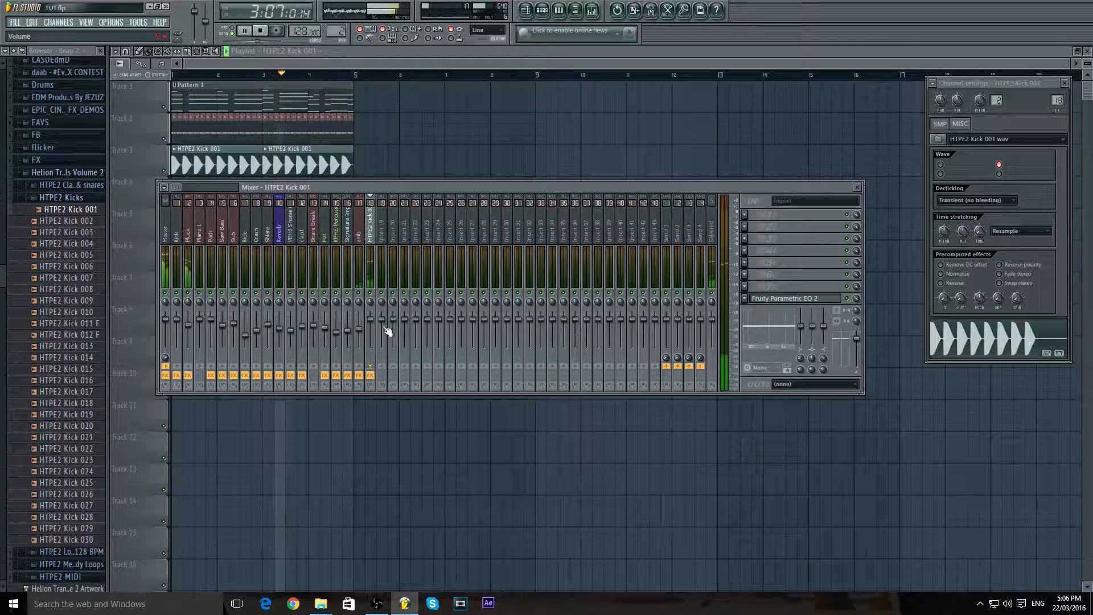
pyautogui.click(300, 59)
pyautogui.click(260, 31)
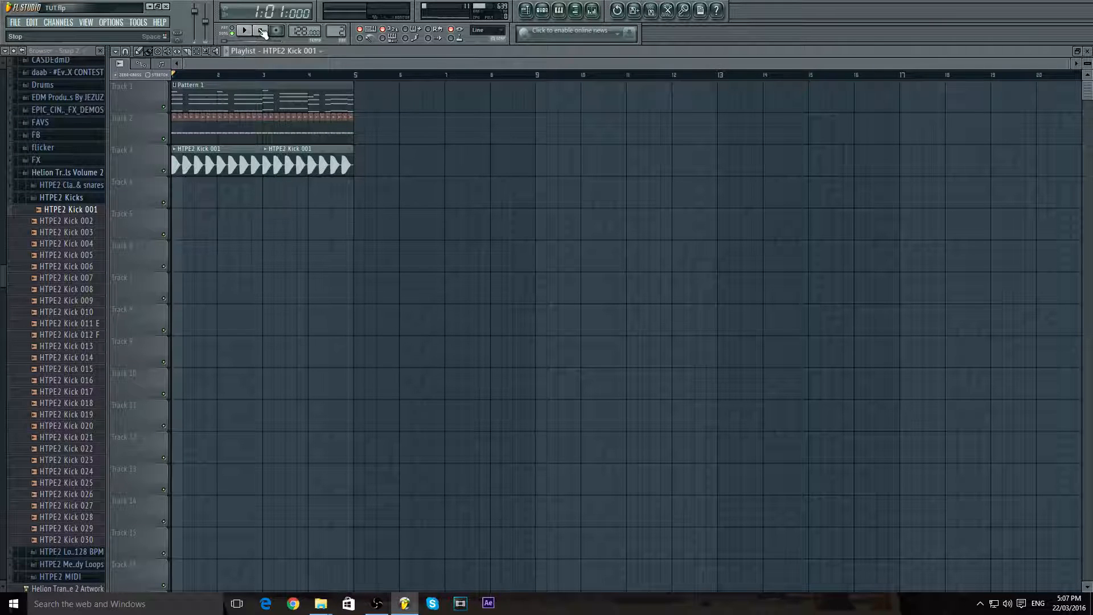
# - Reopen the mixer, shift its window slightly and switch to Open Broadcaster Software
pyautogui.click(592, 11)
pyautogui.moveTo(405, 184)
pyautogui.mouseDown()
pyautogui.moveTo(476, 202)
pyautogui.moveTo(419, 180)
pyautogui.mouseUp()
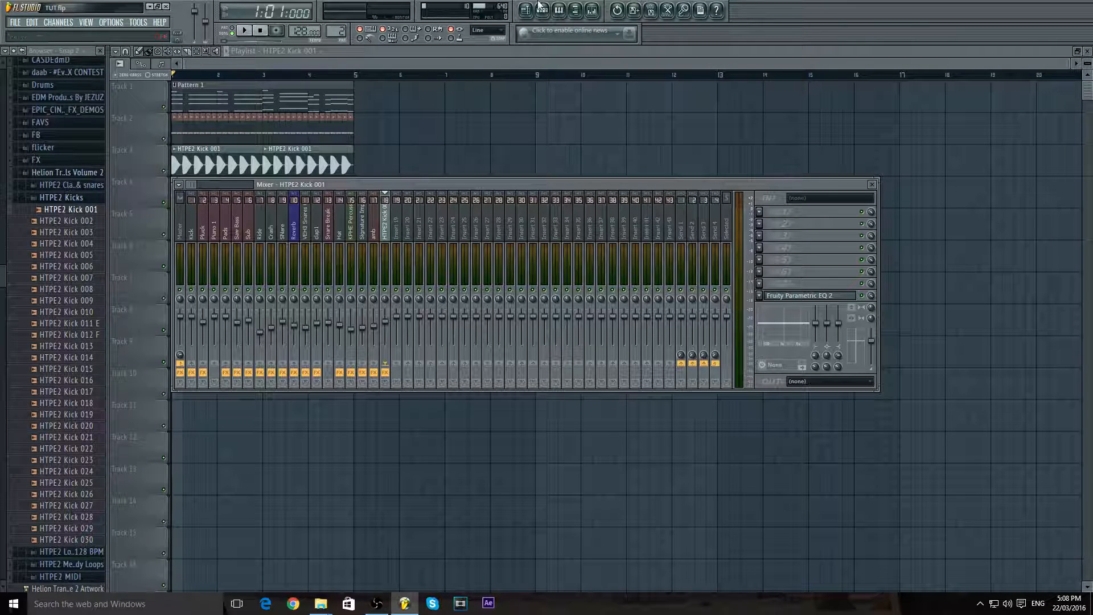
pyautogui.click(377, 604)
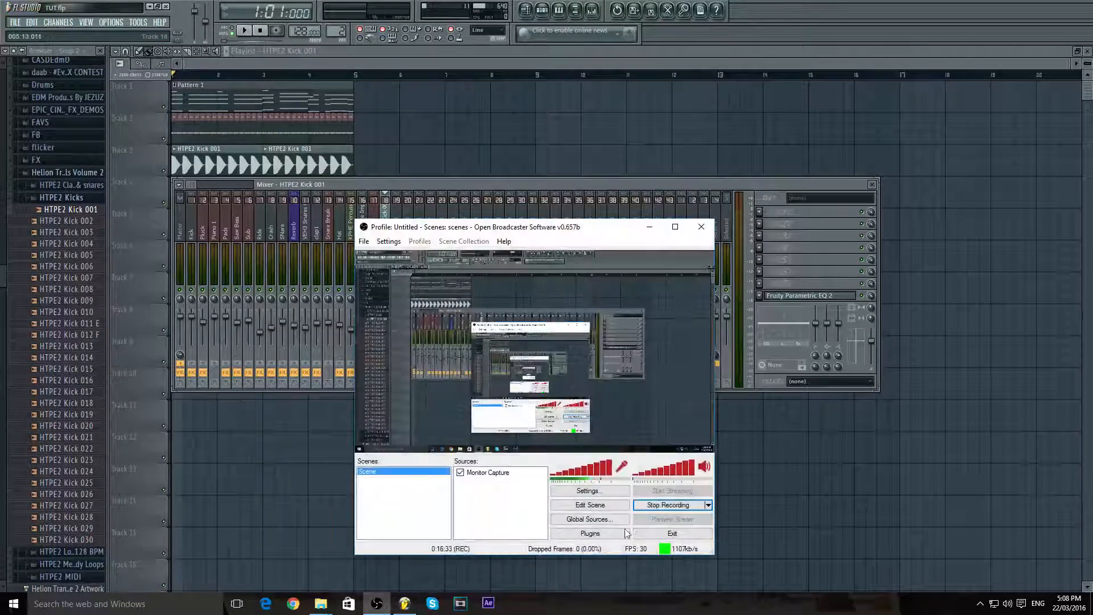